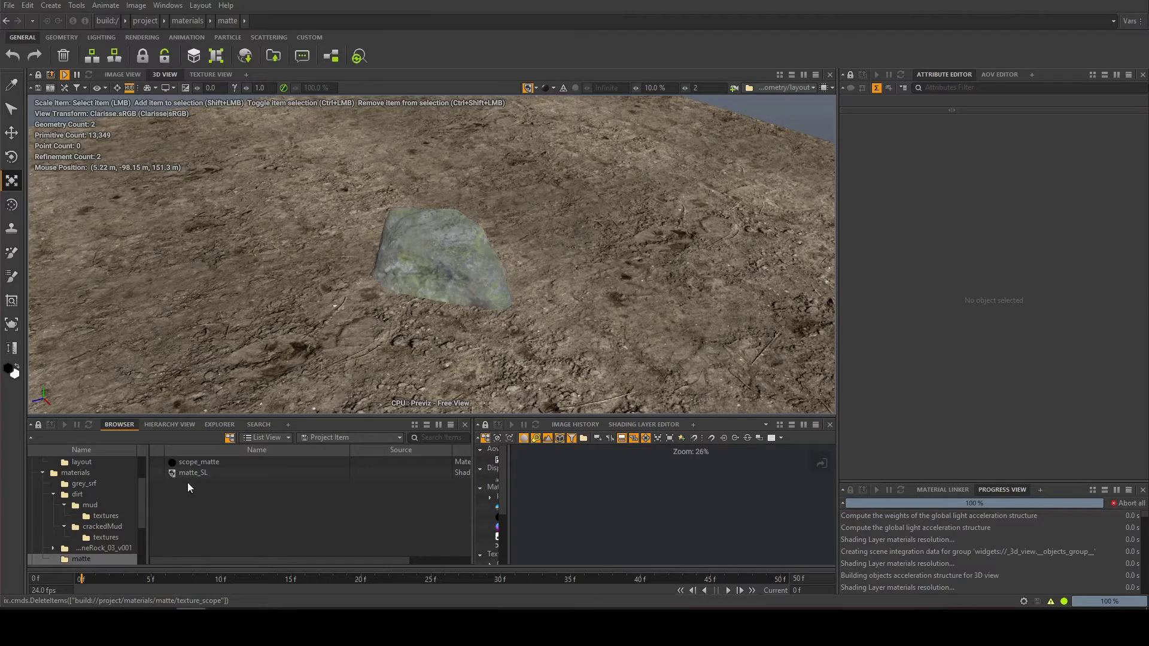
# - Enable the matte/matte_SL child shading layer in MASTER_SL and display the scope_matte material from the matte folder
pyautogui.click(80, 559)
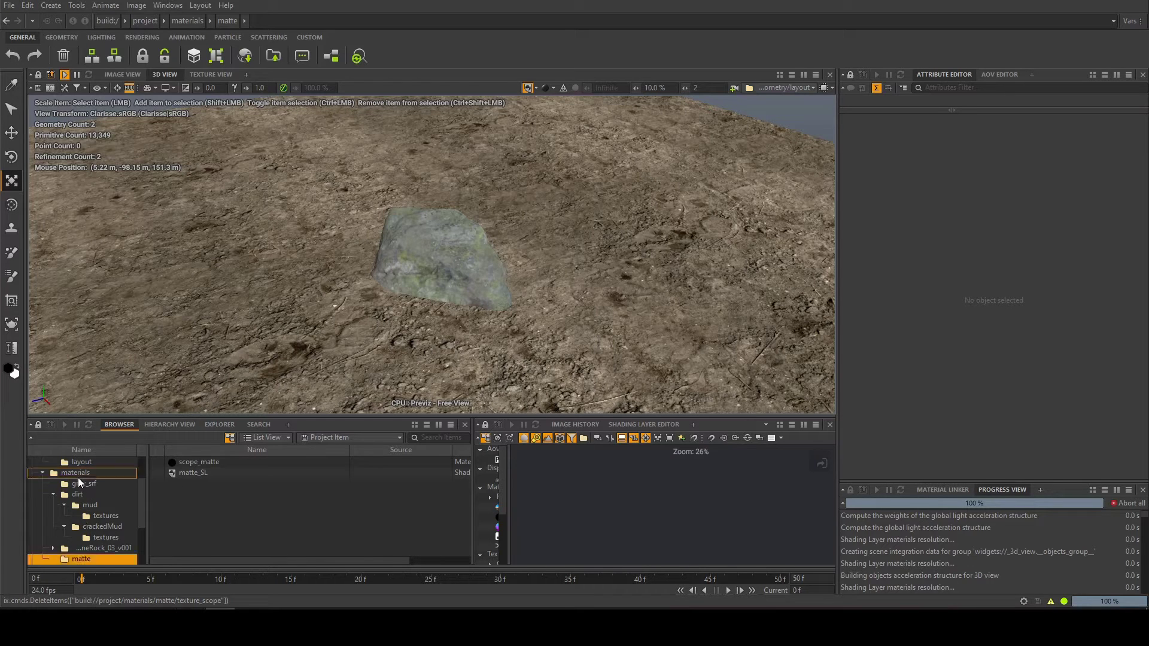
pyautogui.click(75, 472)
pyautogui.doubleClick(197, 504)
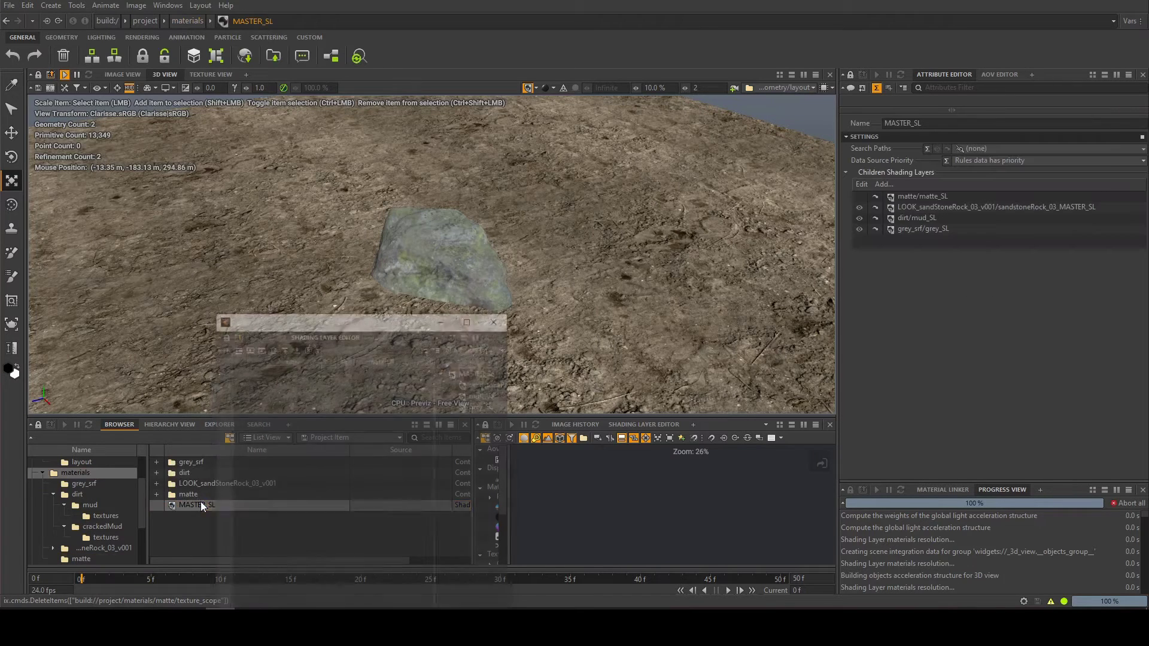
pyautogui.click(859, 197)
pyautogui.click(497, 319)
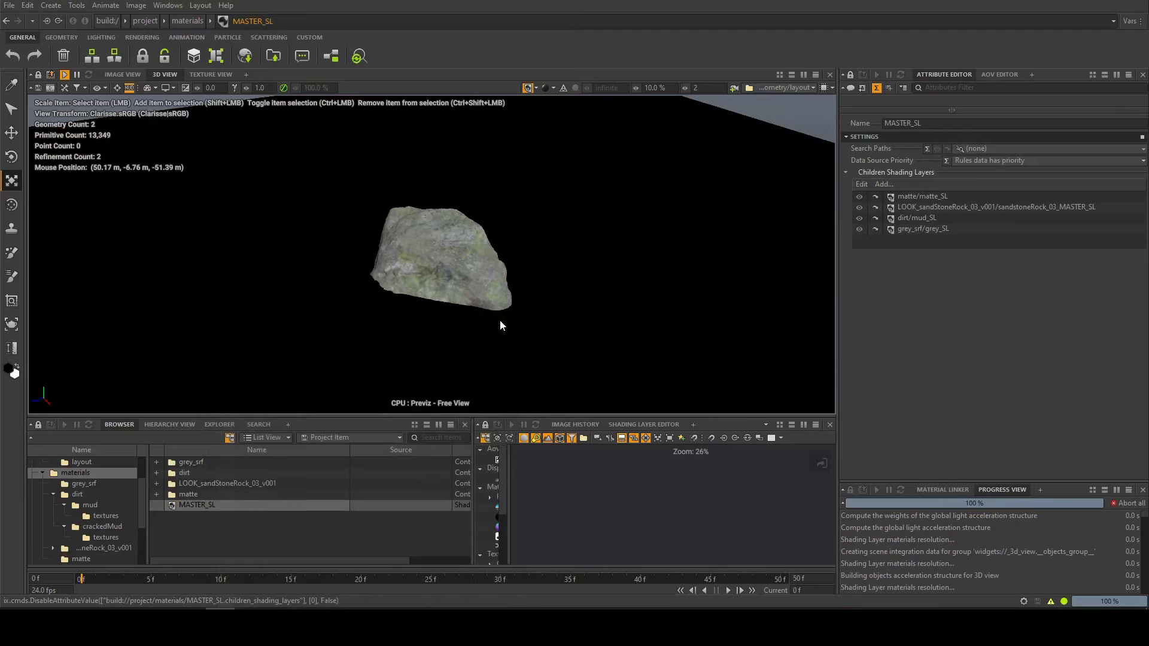
pyautogui.doubleClick(192, 494)
pyautogui.click(192, 461)
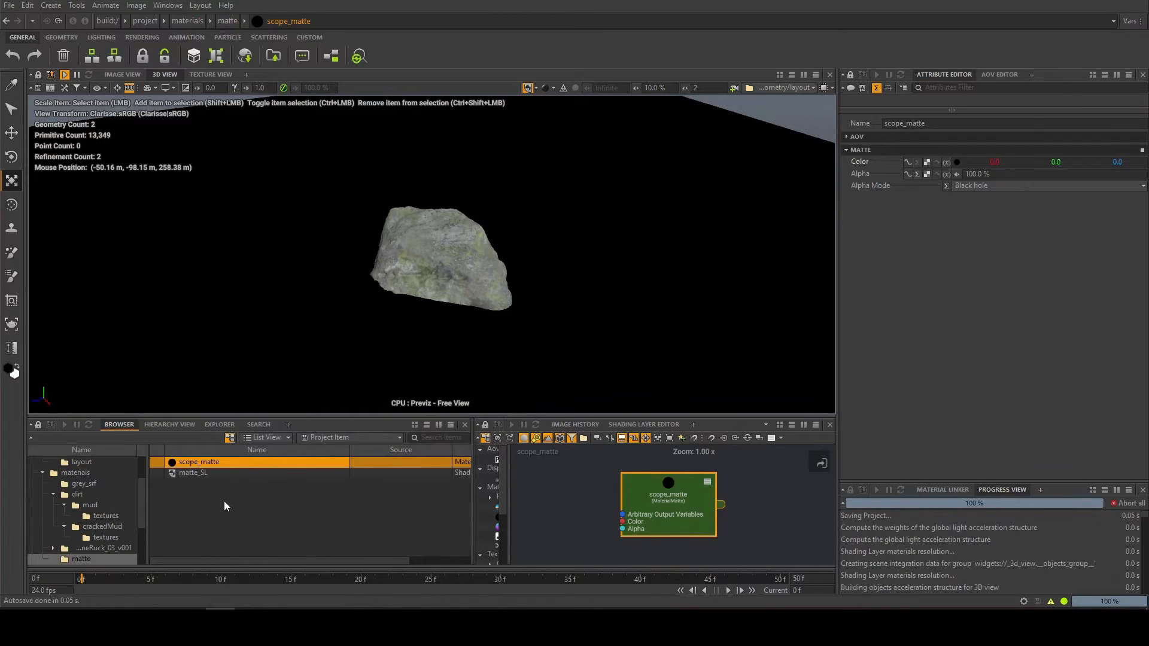
# - Create a new Scope item in the geometry/layout folder
pyautogui.scroll(1, 98, 490)
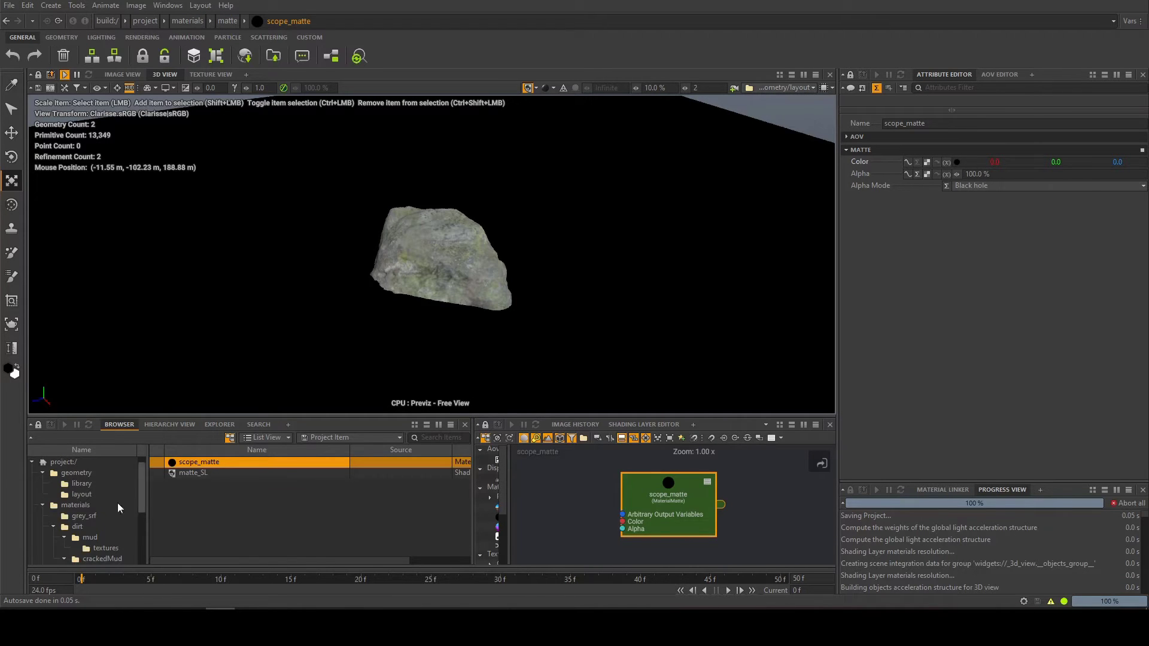
pyautogui.click(81, 499)
pyautogui.rightClick(207, 512)
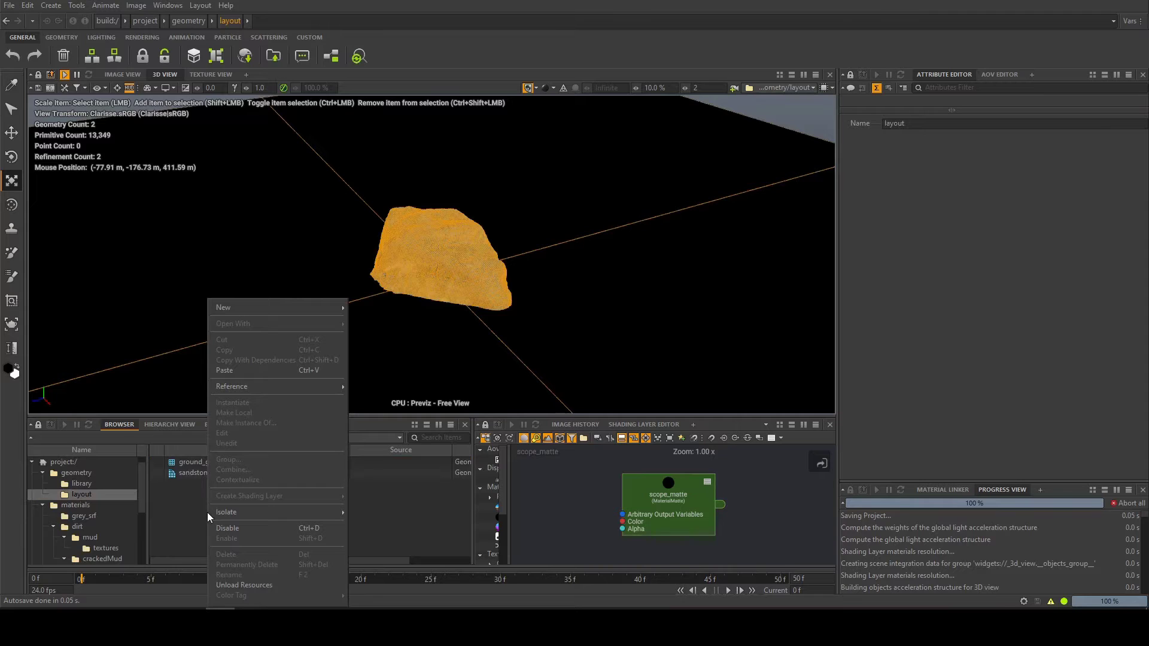
pyautogui.write('scope')
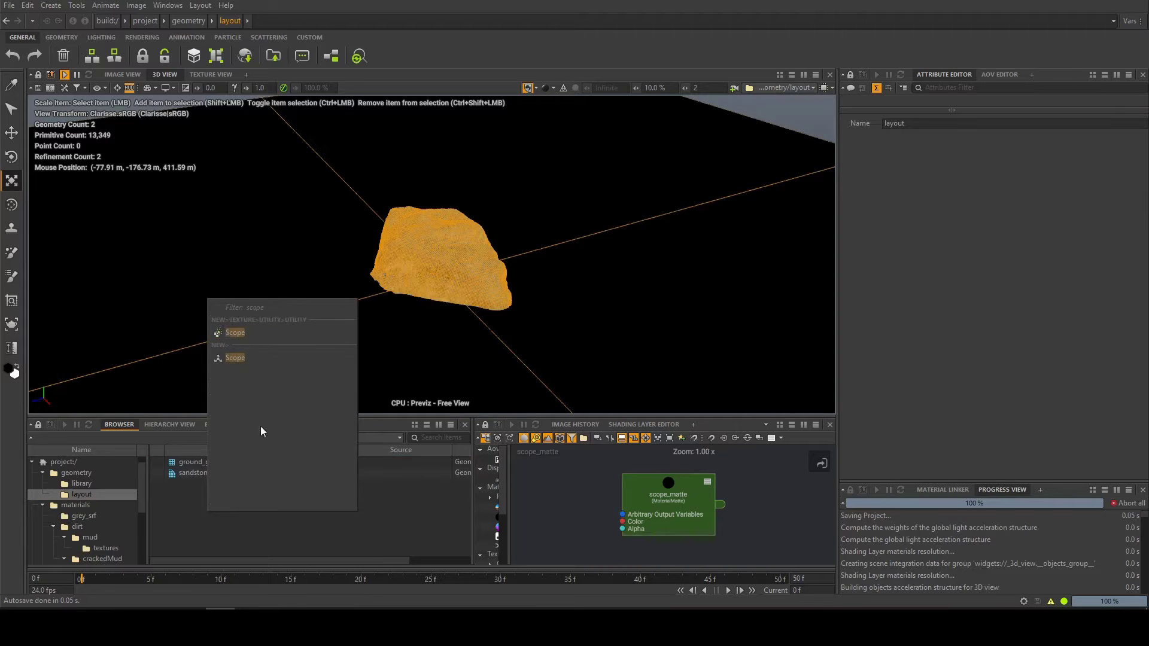
pyautogui.click(232, 356)
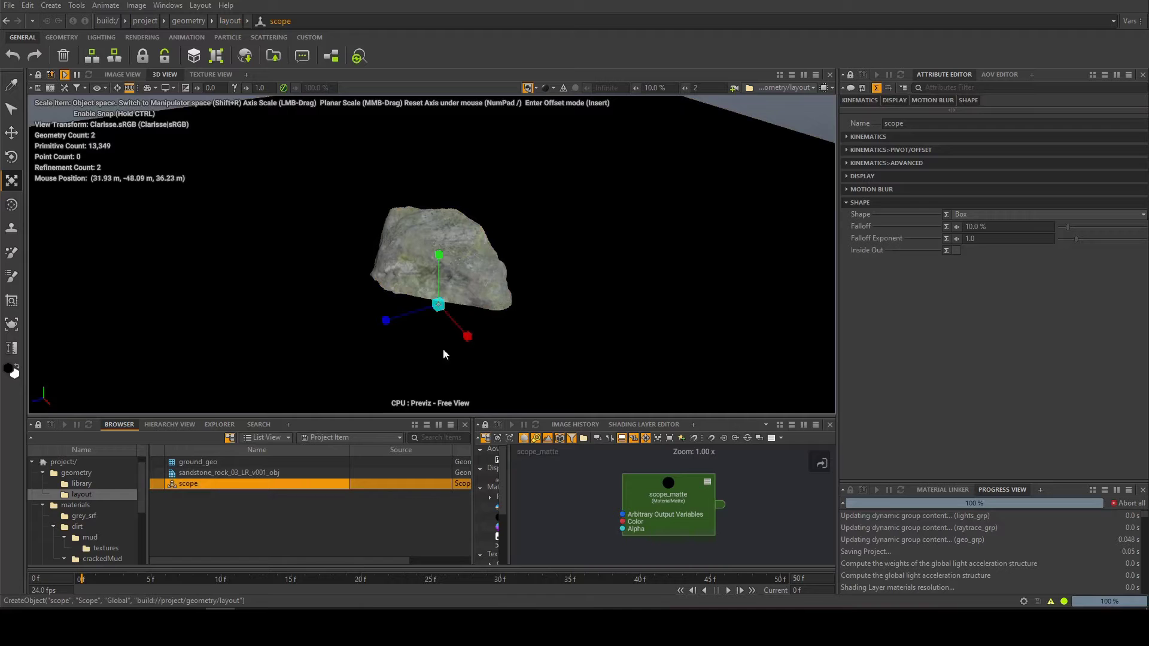
# - Raise the scope to about 85.5 m in Y inside the rock and scale it uniformly to about 65.4
pyautogui.moveTo(452, 308); pyautogui.dragTo(584, 316)
pyautogui.moveTo(439, 304); pyautogui.dragTo(547, 242)
pyautogui.press('w')
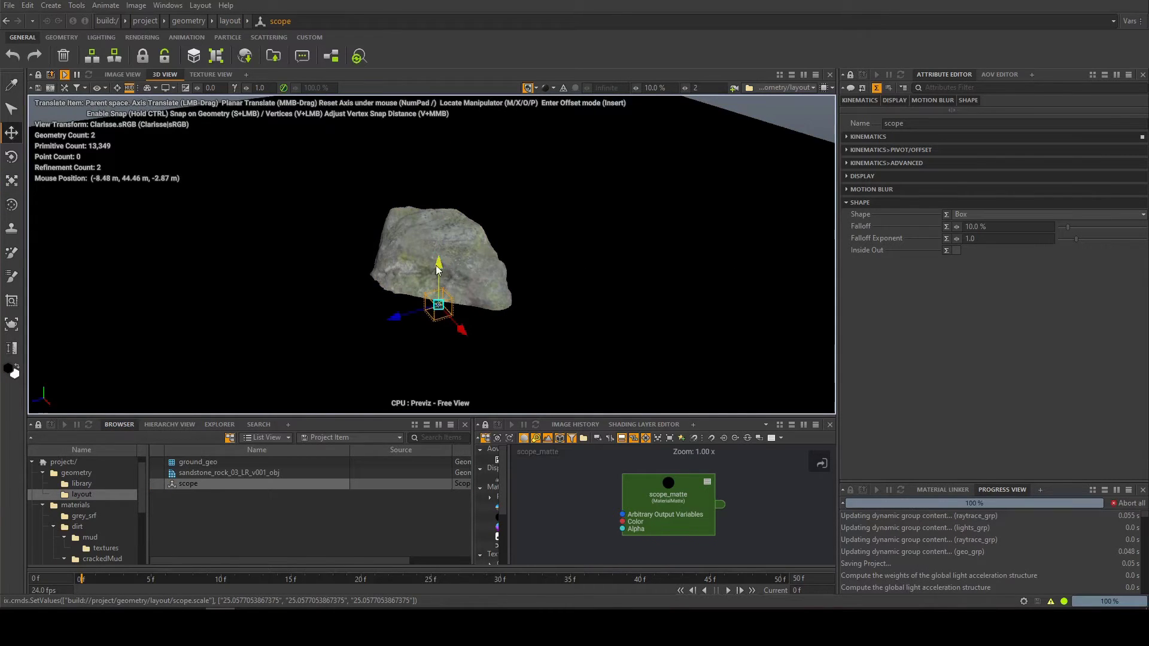
pyautogui.moveTo(439, 265); pyautogui.dragTo(439, 198)
pyautogui.press('e')
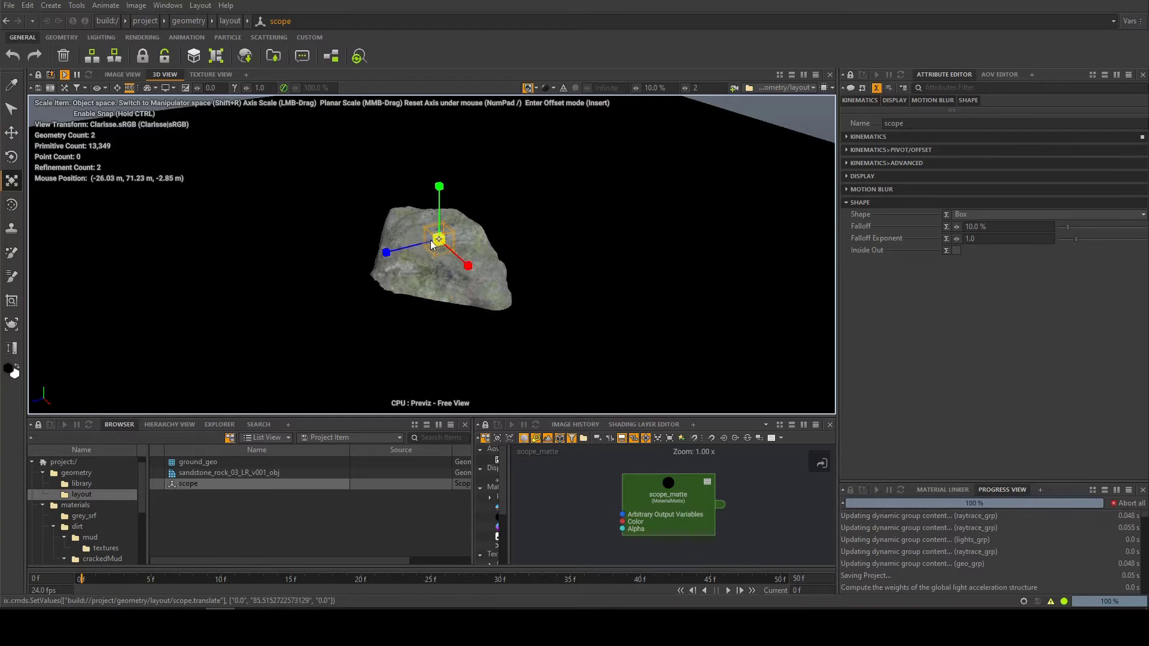
pyautogui.moveTo(431, 244); pyautogui.dragTo(577, 228)
pyautogui.press('w')
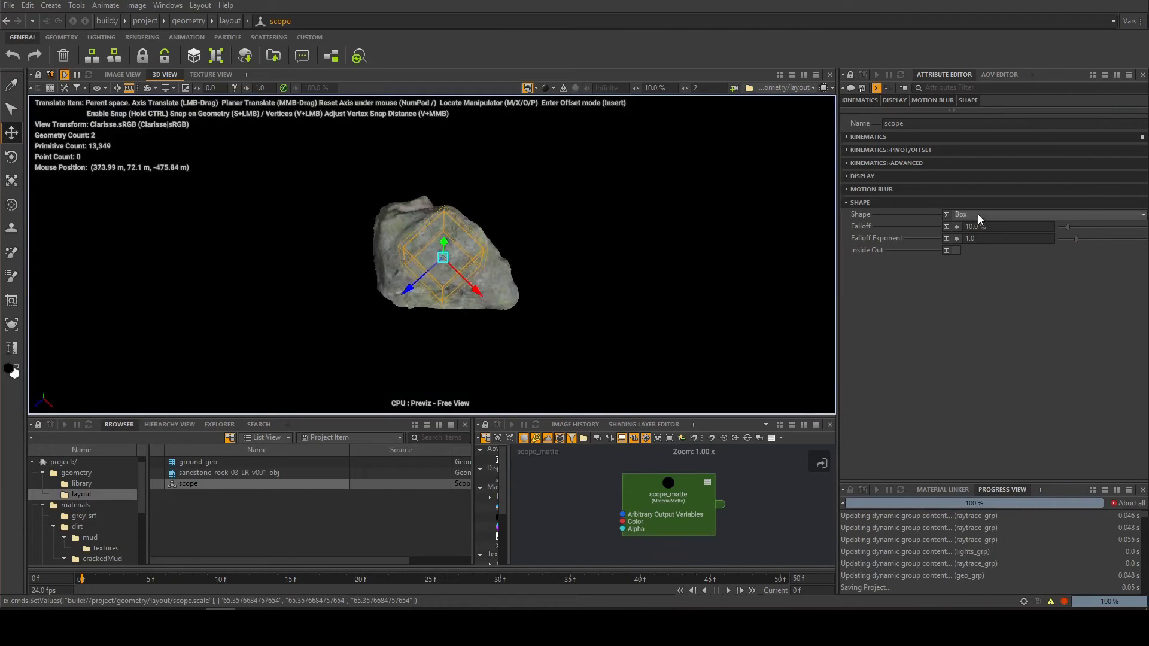
# - Set the scope's shape to Sphere and scale it uniformly to about 168 around the rock
pyautogui.click(978, 215)
pyautogui.click(985, 240)
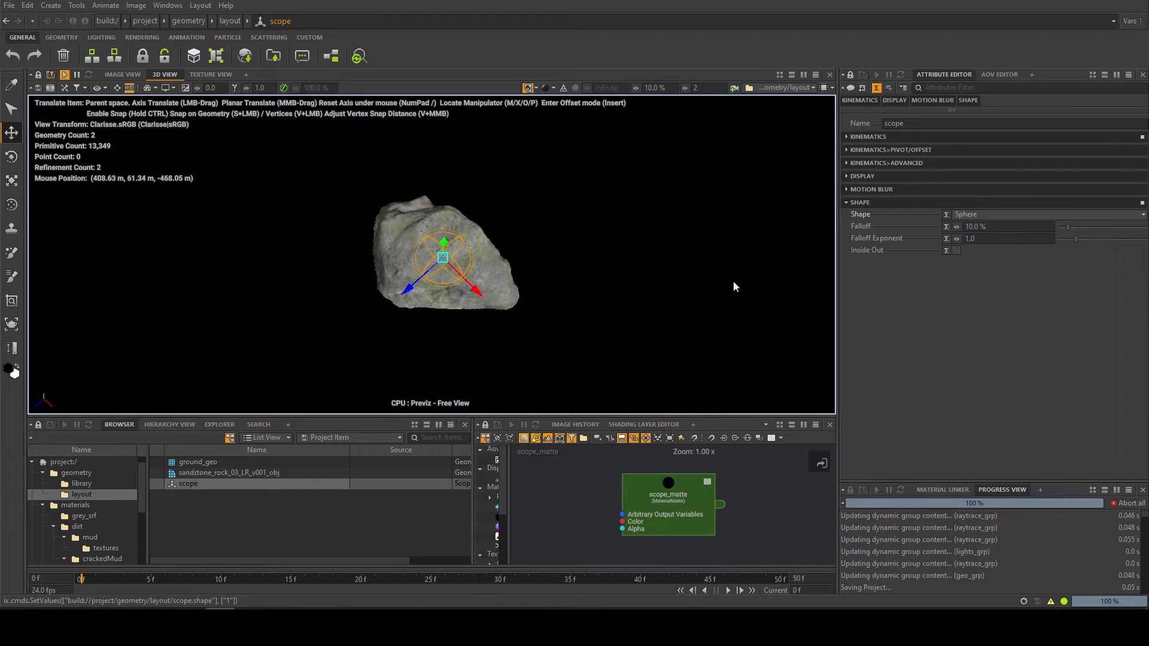
pyautogui.press('r')
pyautogui.moveTo(443, 258); pyautogui.dragTo(921, 226)
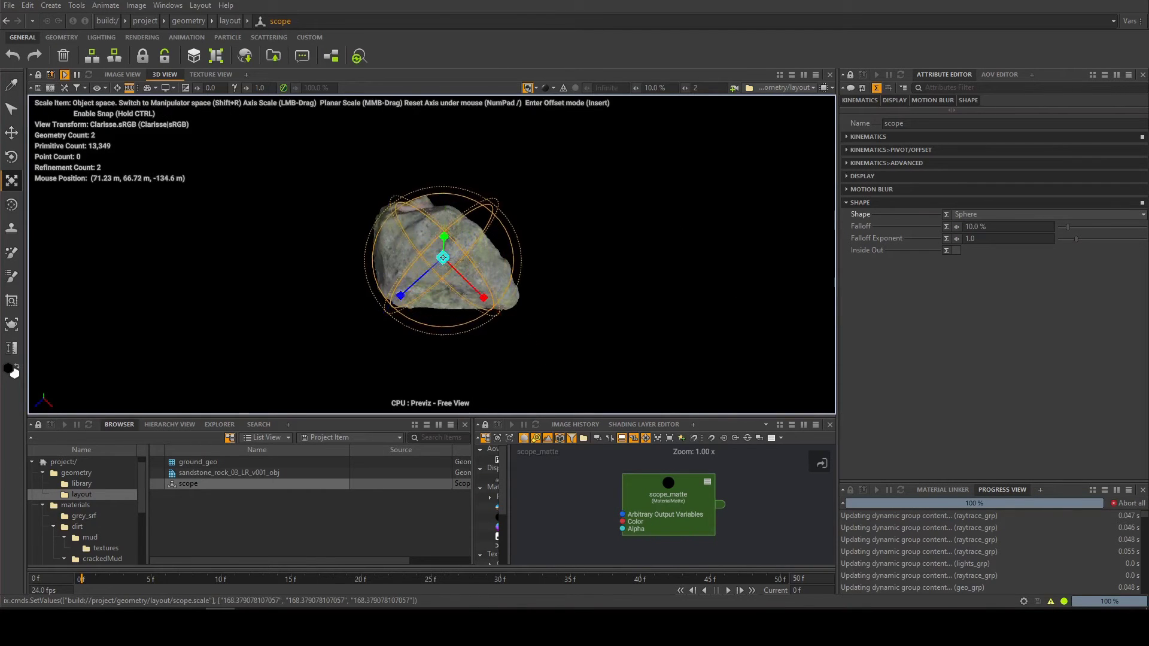
# - Rotate the sphere scope about 15.8 degrees around Y and stretch it along X to about 238
pyautogui.keyDown('alt'); pyautogui.moveTo(625, 149); pyautogui.dragTo(623, 205); pyautogui.keyUp('alt')
pyautogui.press('e')
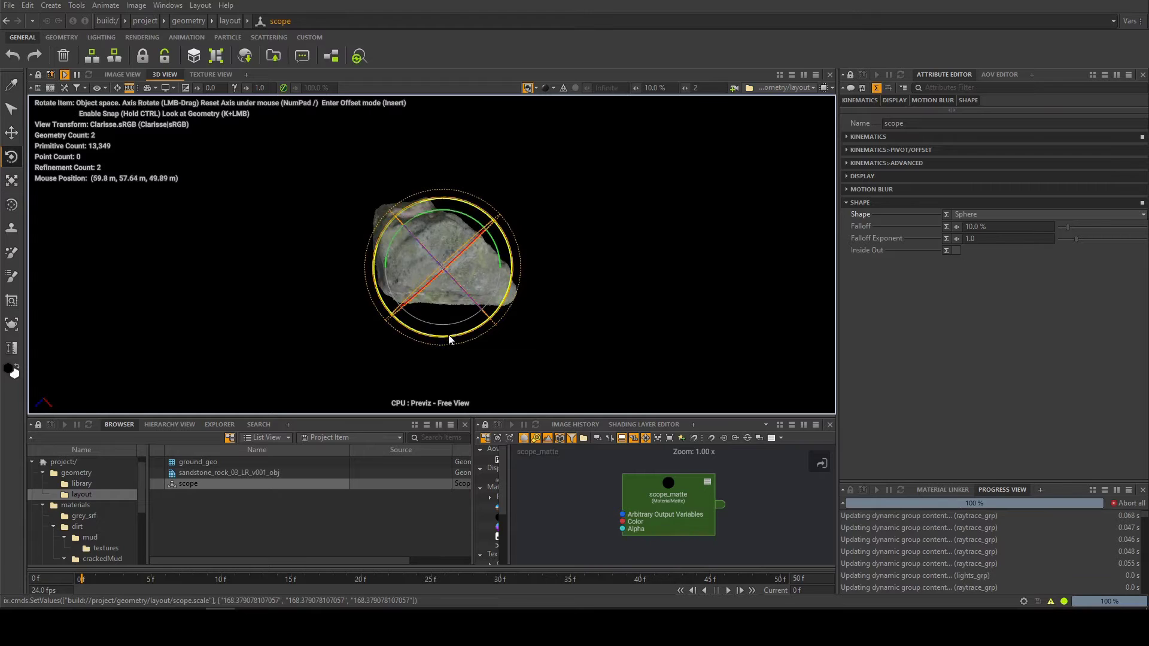
pyautogui.moveTo(447, 202); pyautogui.dragTo(433, 203)
pyautogui.press('r')
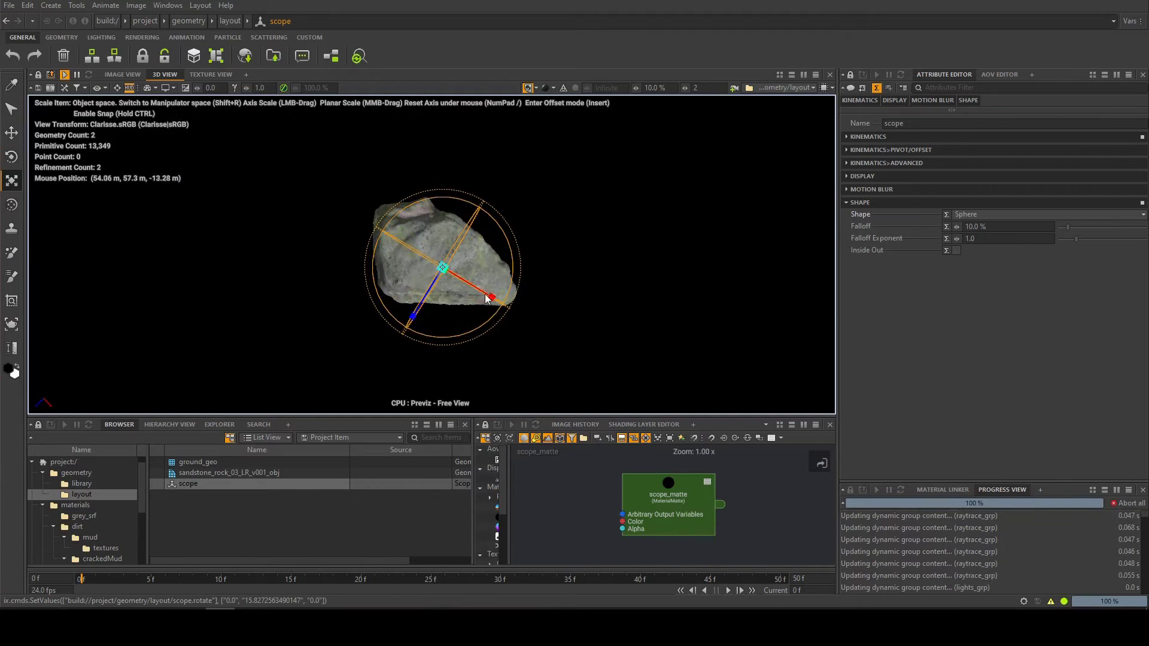
pyautogui.moveTo(518, 311)
pyautogui.mouseDown()
pyautogui.moveTo(536, 299)
pyautogui.moveTo(524, 293)
pyautogui.mouseUp()
pyautogui.press('w')
# - Lower the sphere scope to about 43.8 m in Y so it surrounds the base of the rock
pyautogui.keyDown('alt'); pyautogui.moveTo(444, 276); pyautogui.dragTo(448, 174); pyautogui.keyUp('alt')
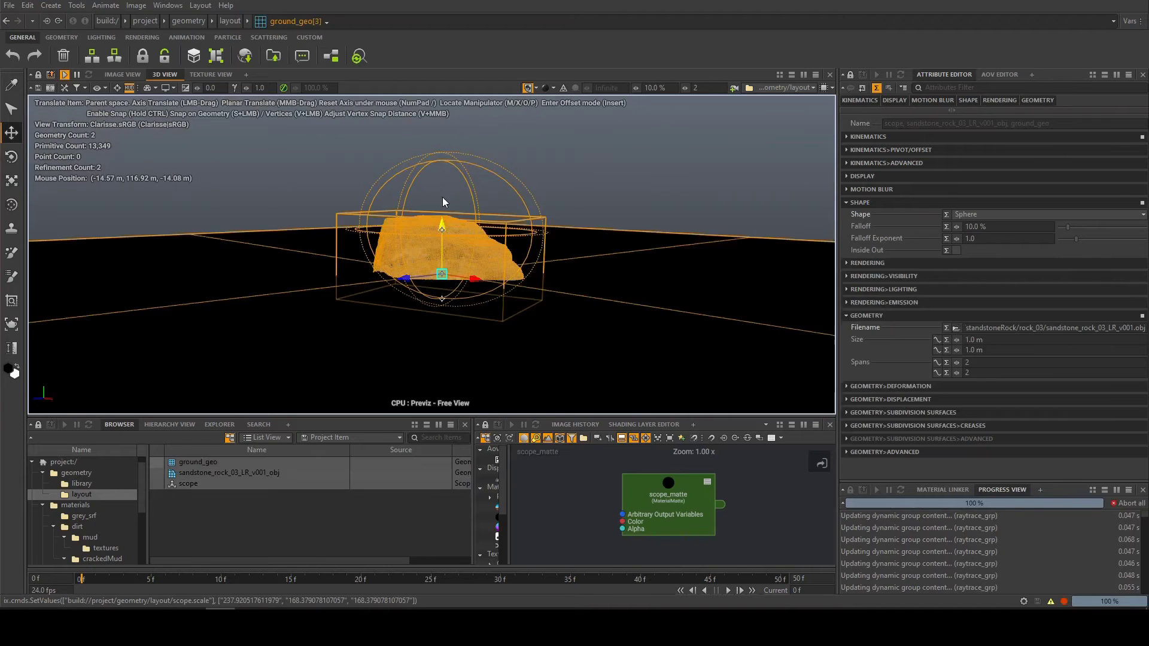
pyautogui.hotkey('ctrl', 'a')
pyautogui.hotkey('ctrl', 'z')
pyautogui.moveTo(442, 185); pyautogui.dragTo(442, 222)
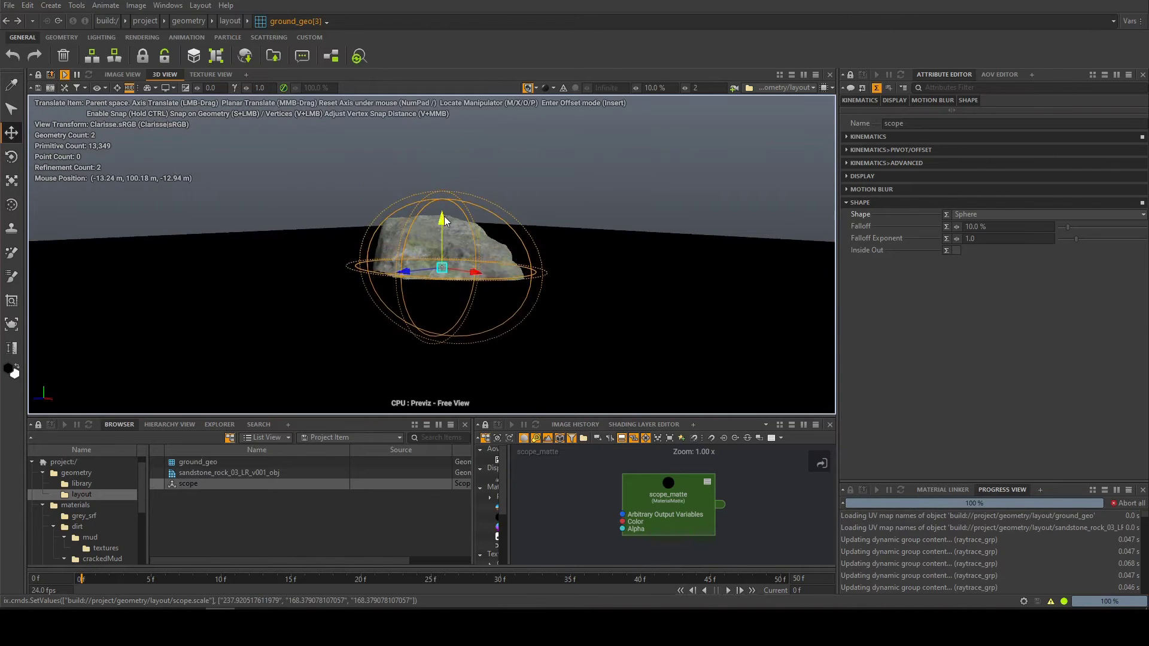
pyautogui.keyDown('alt'); pyautogui.moveTo(518, 183); pyautogui.dragTo(497, 209); pyautogui.keyUp('alt')
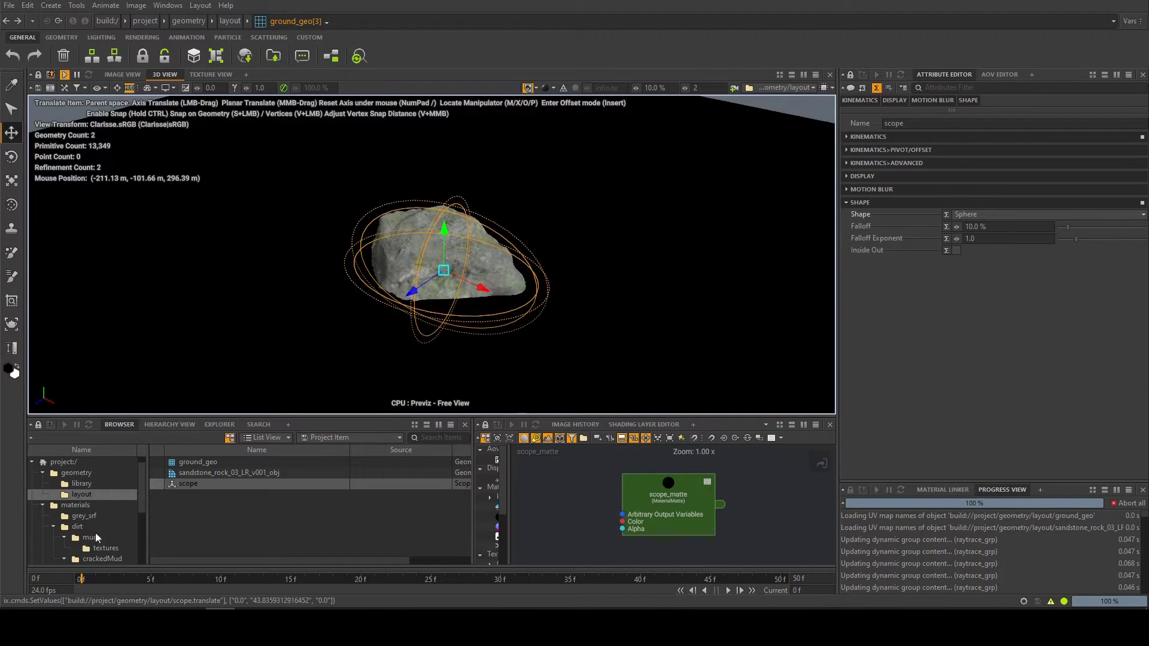
# - Create a Scope utility texture in the materials/matte folder
pyautogui.scroll(-1, 104, 530)
pyautogui.click(88, 561)
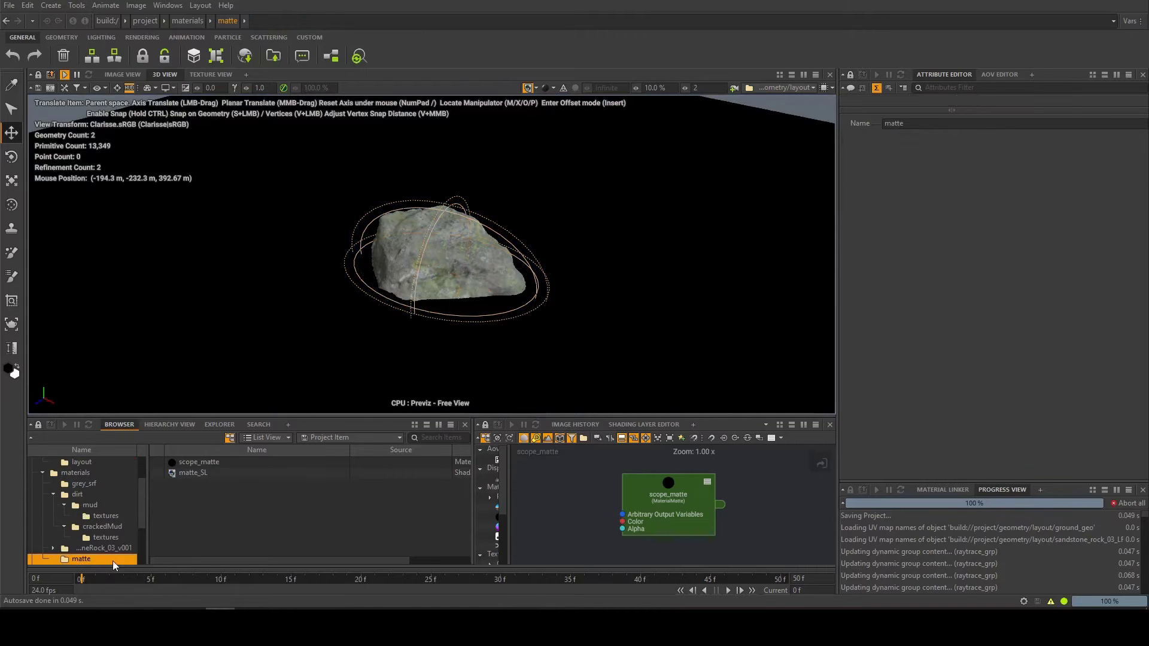
pyautogui.rightClick(192, 505)
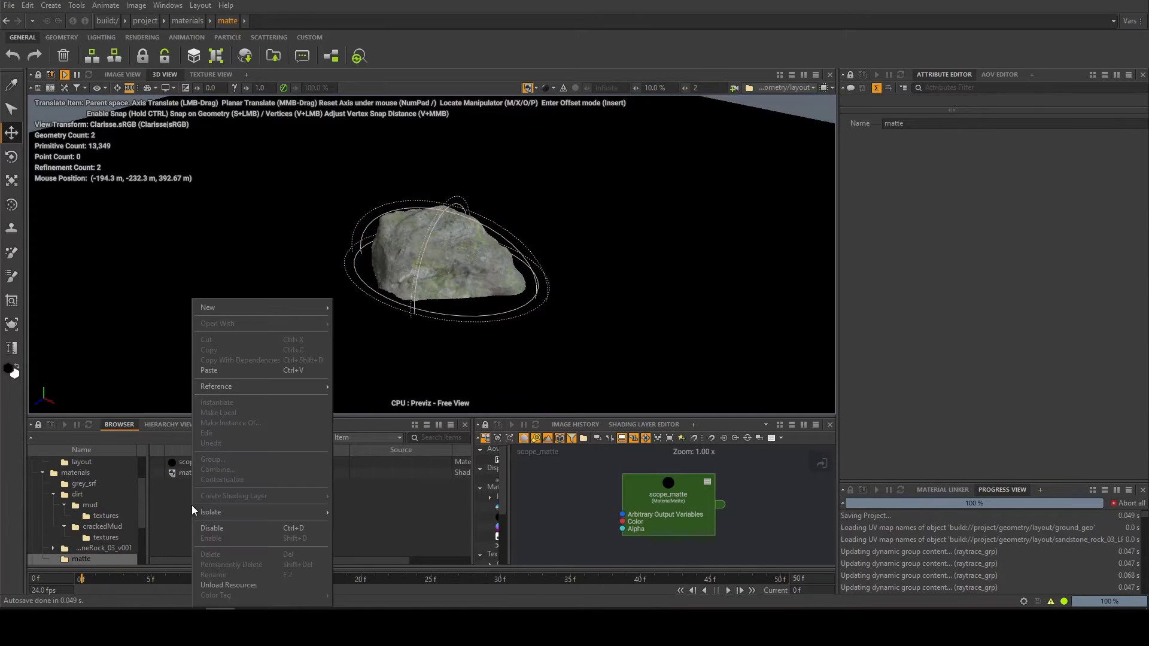
pyautogui.write('scope')
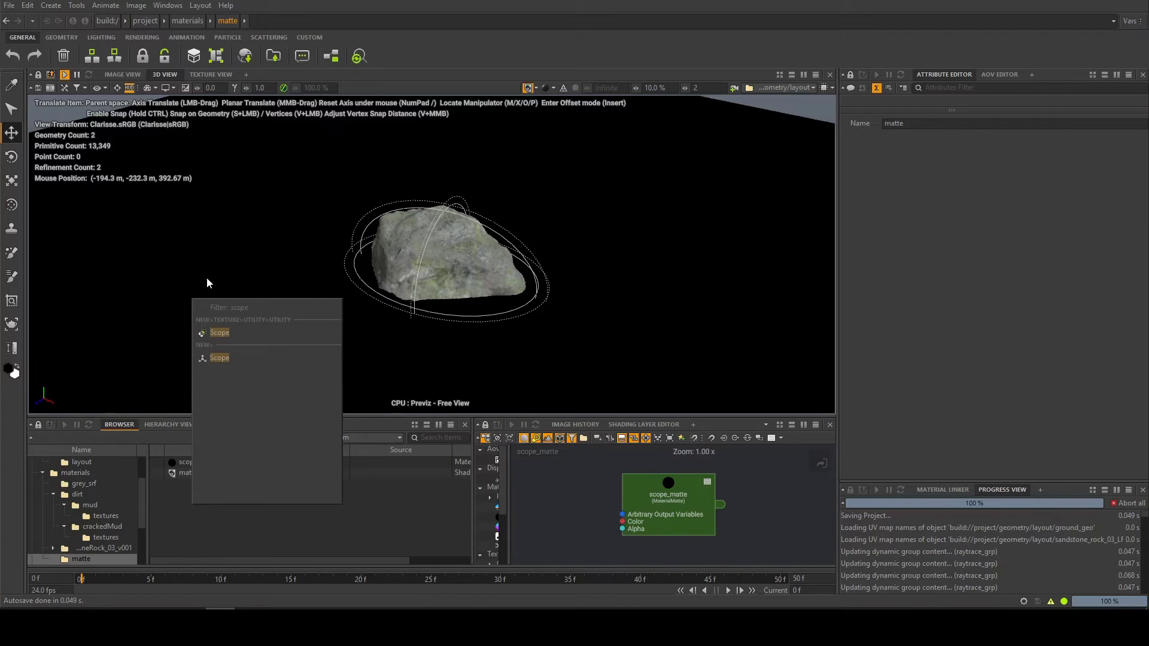
pyautogui.click(215, 333)
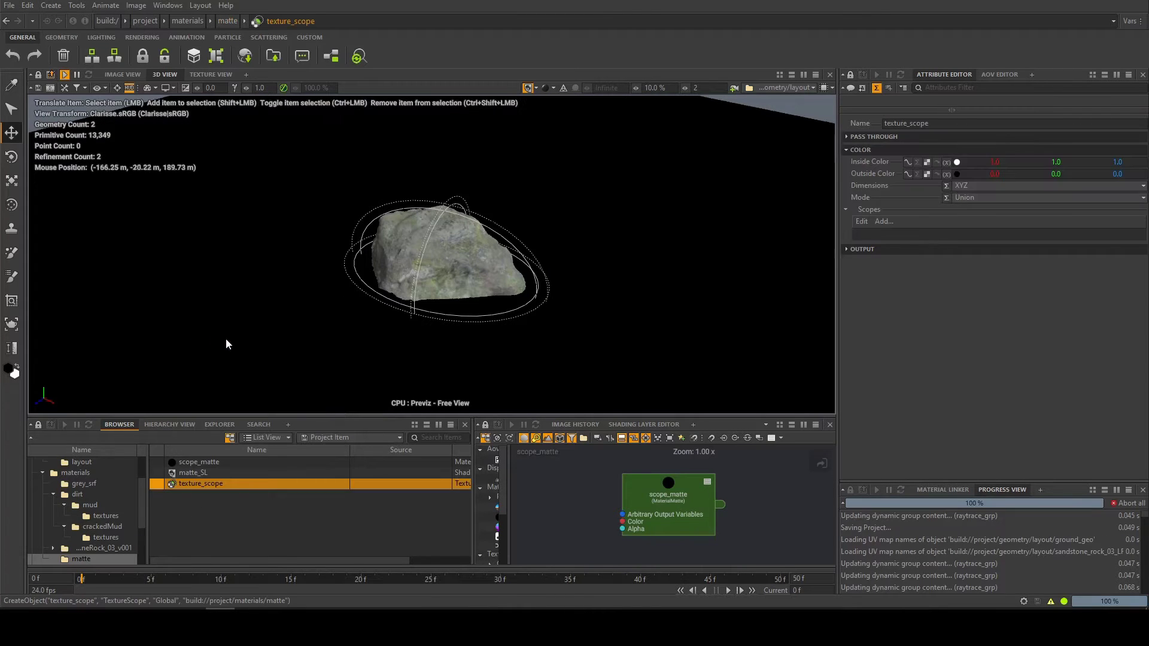
# - Add the scope from geometry/layout to the scope texture's Scopes list
pyautogui.click(883, 221)
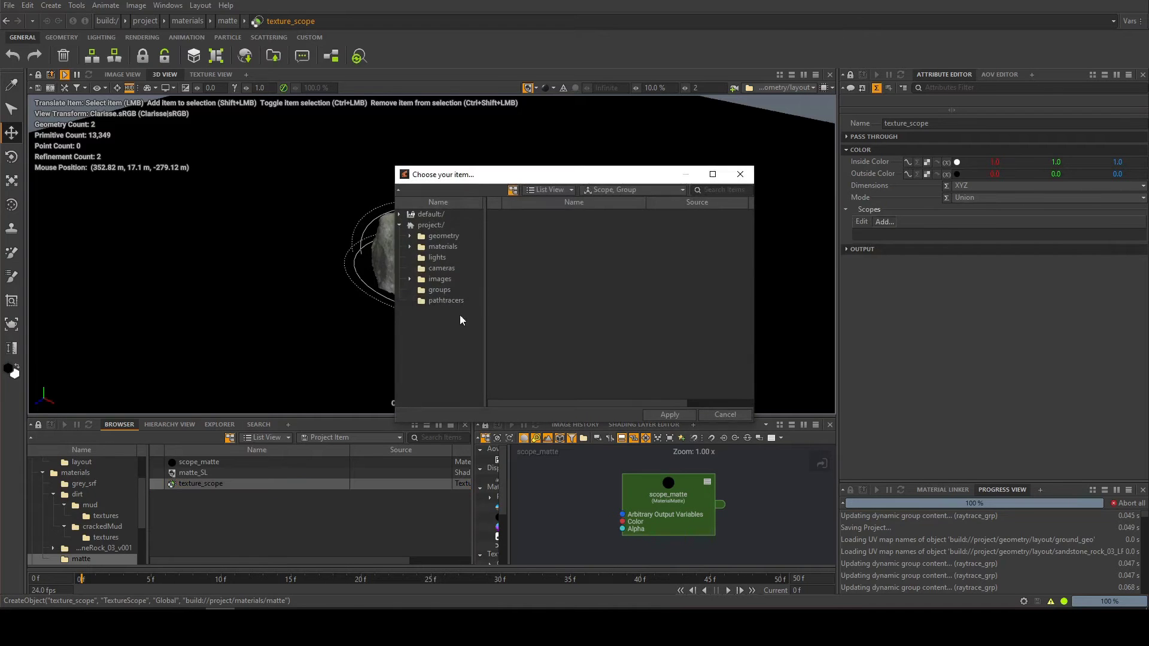
pyautogui.click(445, 236)
pyautogui.doubleClick(526, 225)
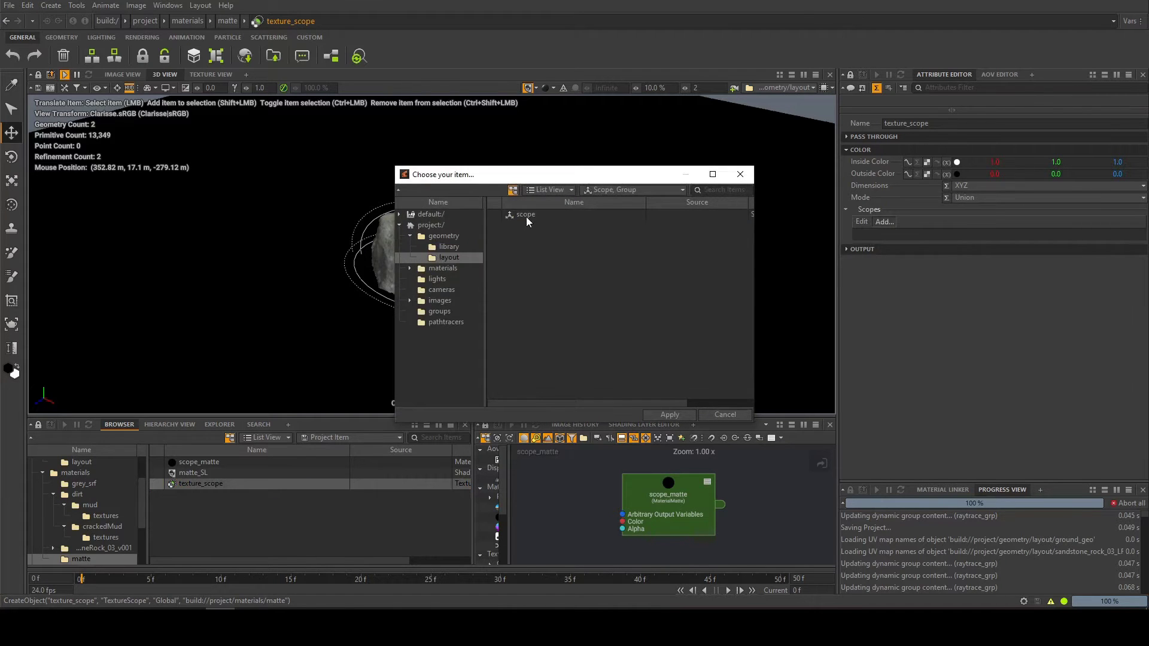
pyautogui.doubleClick(526, 214)
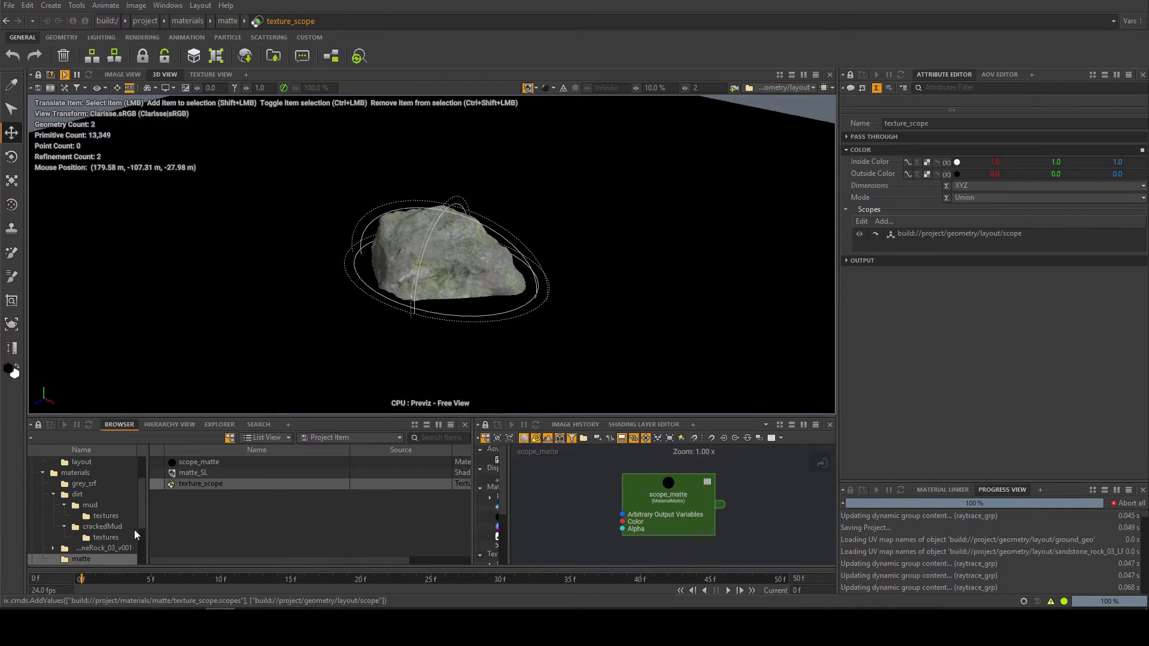
# - Add texture_scope to the scope_matte node graph and connect its output to the material's Color input
pyautogui.moveTo(201, 484); pyautogui.dragTo(541, 491)
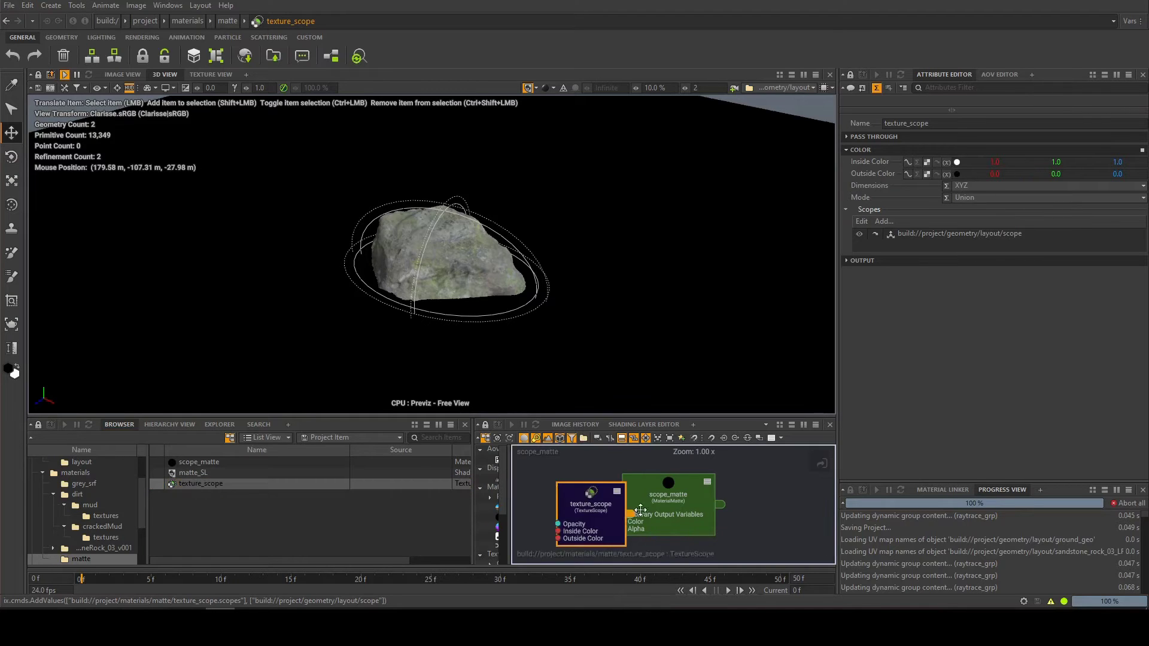
pyautogui.moveTo(669, 494); pyautogui.dragTo(706, 484)
pyautogui.moveTo(625, 513); pyautogui.dragTo(659, 516)
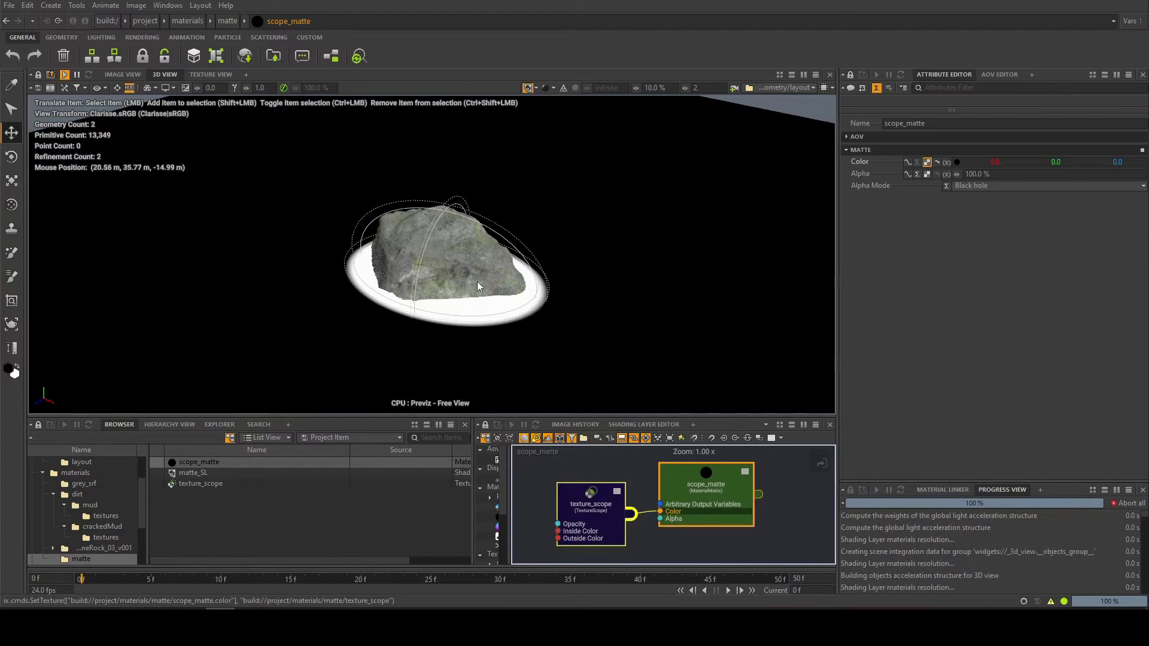
# - Move the sphere scope beside the rock to about 104 m in Z and set its falloff to 25%
pyautogui.keyDown('alt'); pyautogui.moveTo(466, 280); pyautogui.dragTo(468, 207); pyautogui.keyUp('alt')
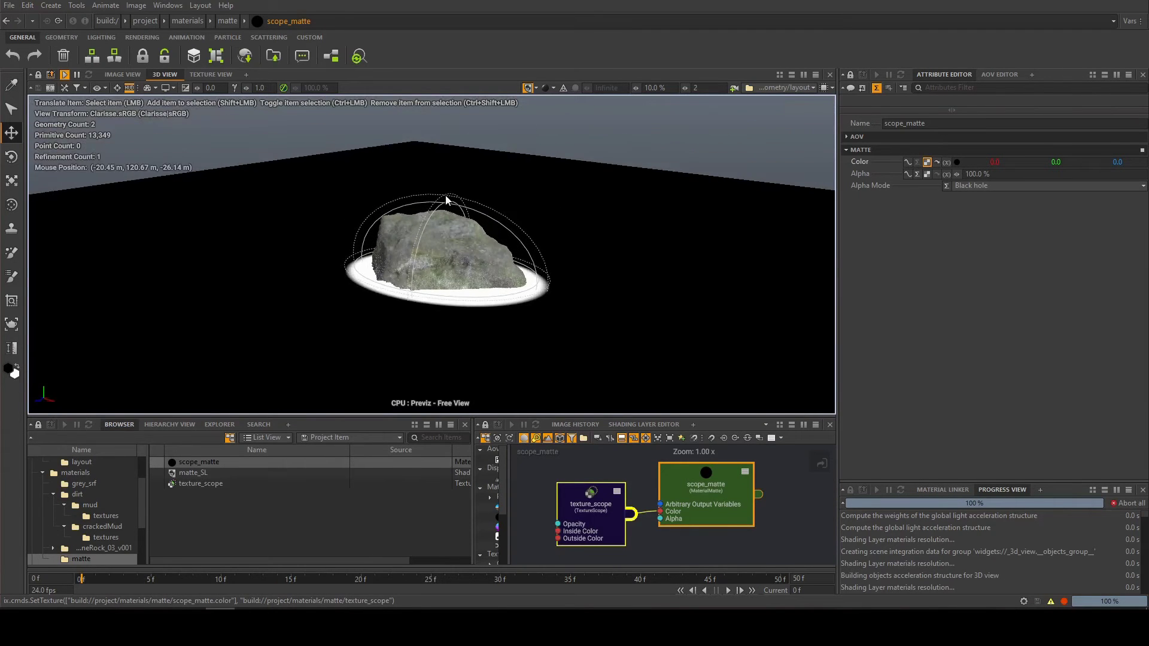
pyautogui.click(445, 195)
pyautogui.moveTo(418, 281); pyautogui.dragTo(374, 295)
pyautogui.click(989, 226)
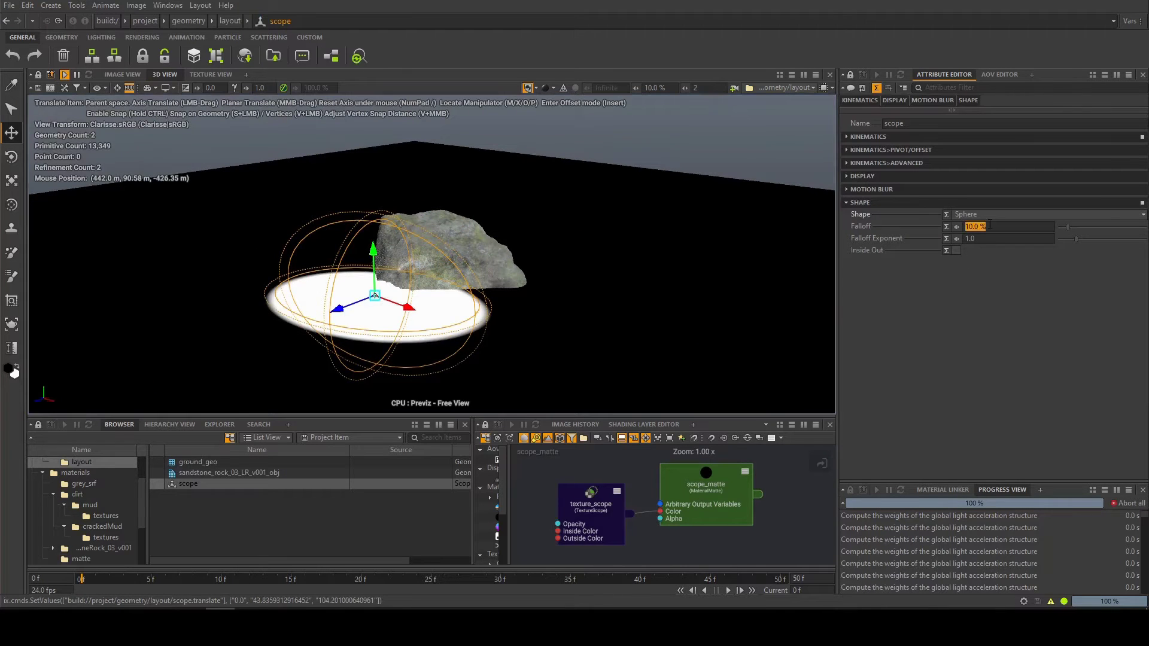
pyautogui.write('25')
pyautogui.press('Return')
# - Move the sphere scope back around the rock, to about -1.2 m in Z
pyautogui.keyDown('alt'); pyautogui.moveTo(537, 232); pyautogui.dragTo(431, 287); pyautogui.keyUp('alt')
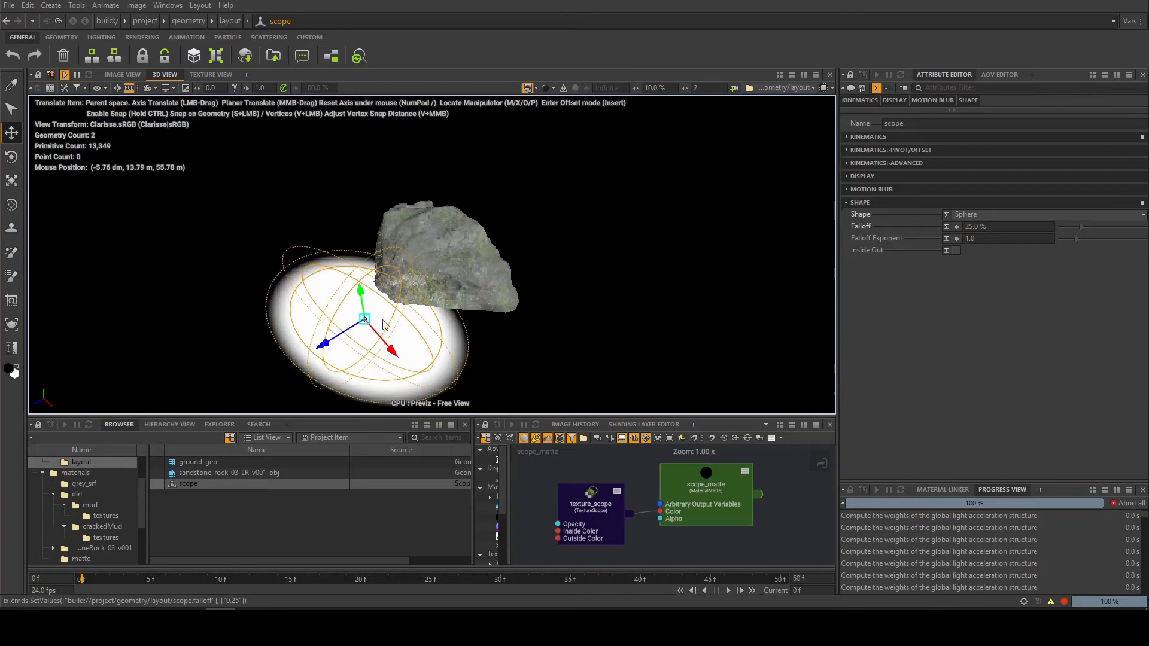
pyautogui.moveTo(327, 348); pyautogui.dragTo(426, 359)
pyautogui.keyDown('alt'); pyautogui.moveTo(411, 260); pyautogui.dragTo(411, 256); pyautogui.keyUp('alt')
pyautogui.moveTo(417, 294); pyautogui.dragTo(498, 298)
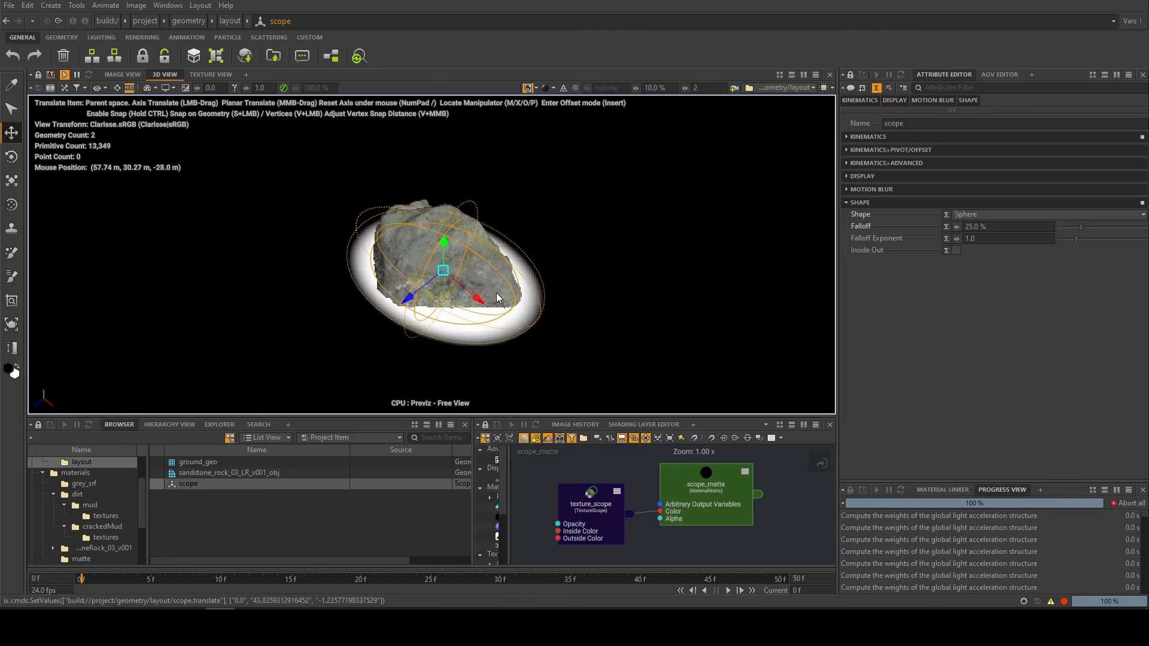
# - Duplicate the sphere scope in the layout folder and set the copy's shape to Box
pyautogui.click(196, 484)
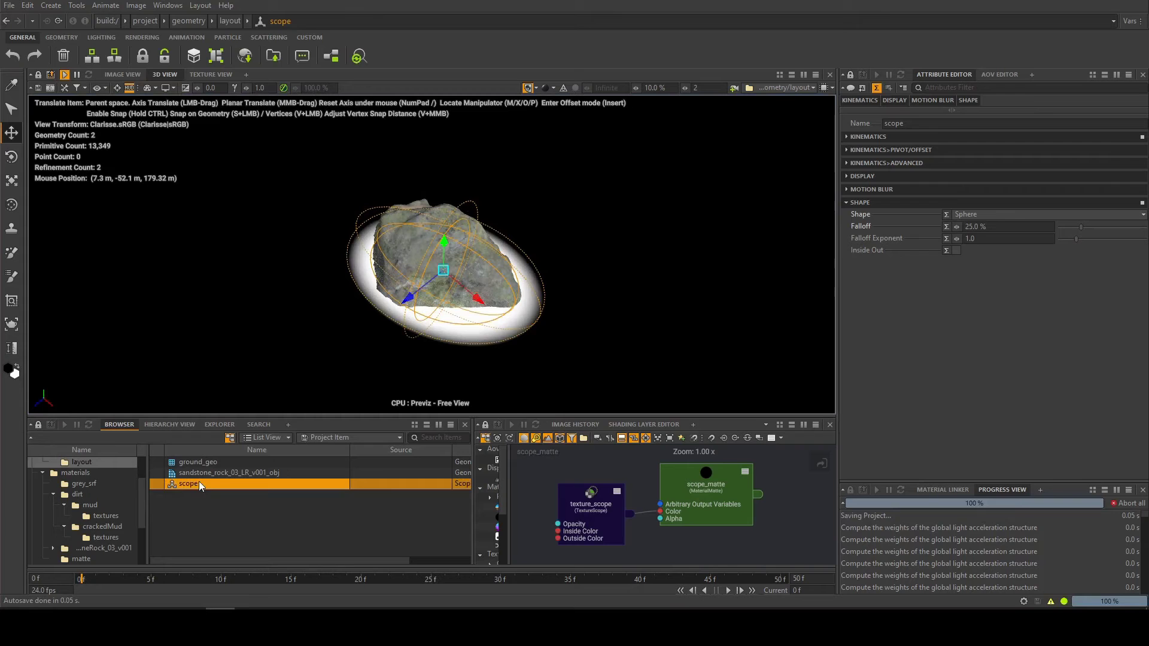
pyautogui.hotkey('ctrl', 'c')
pyautogui.hotkey('ctrl', 'v')
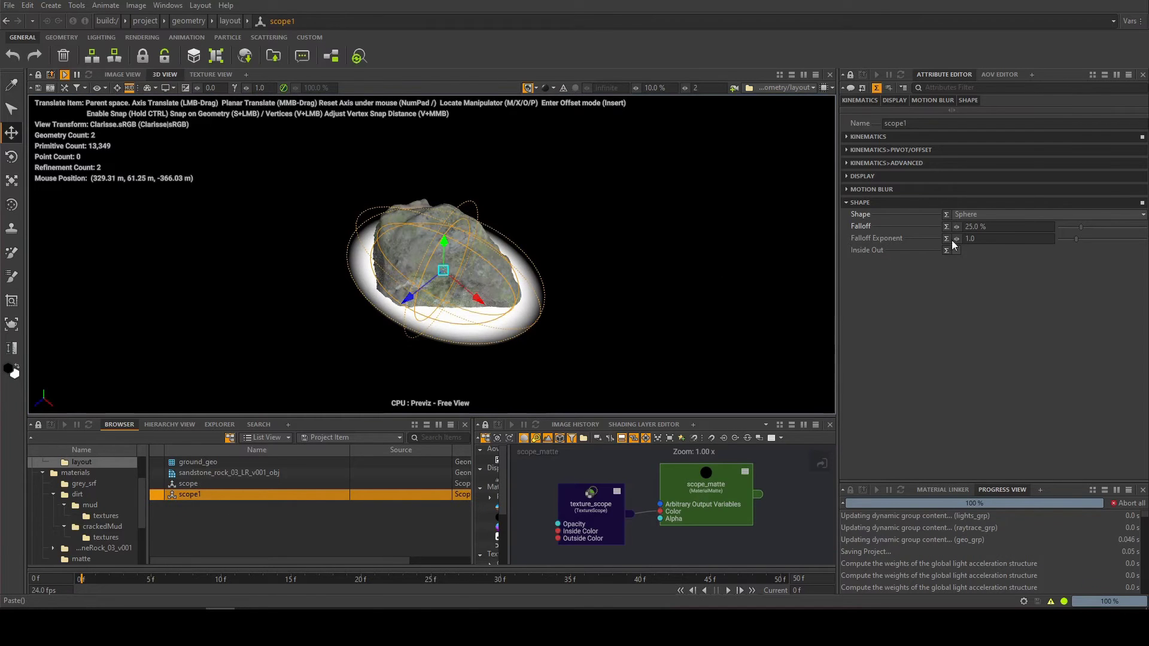
pyautogui.click(981, 214)
pyautogui.click(972, 231)
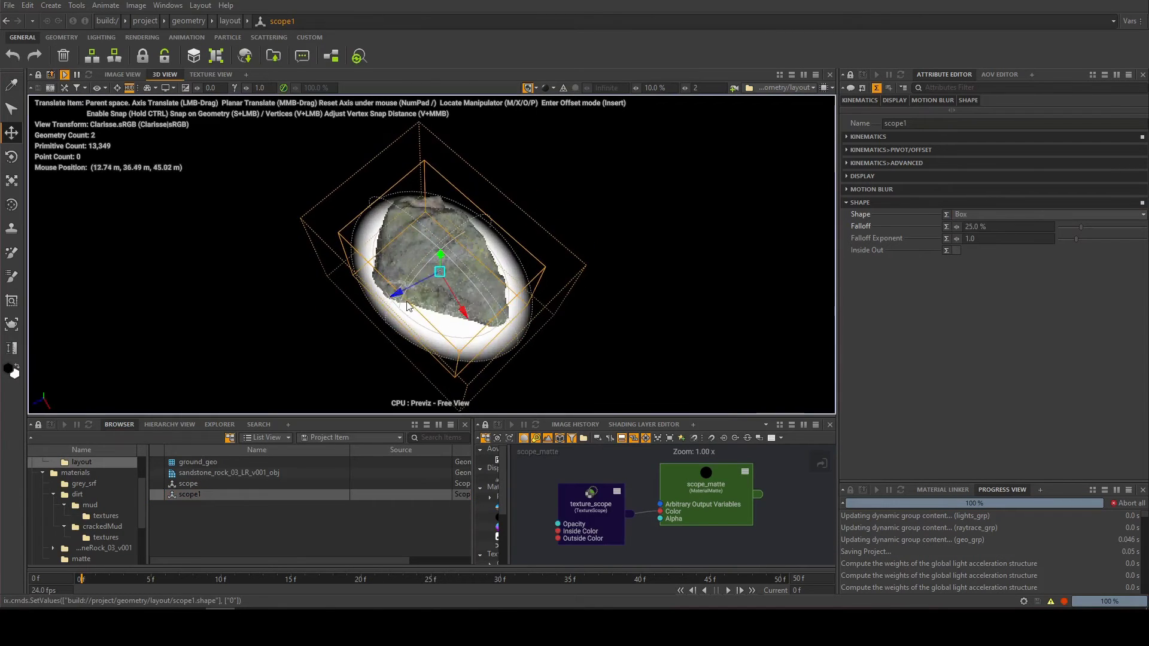
# - Move the box scope beside the rock to about X -135.8 m and Z 95.9 m
pyautogui.moveTo(409, 307); pyautogui.dragTo(353, 231)
pyautogui.keyDown('alt'); pyautogui.moveTo(353, 234); pyautogui.dragTo(361, 303); pyautogui.keyUp('alt')
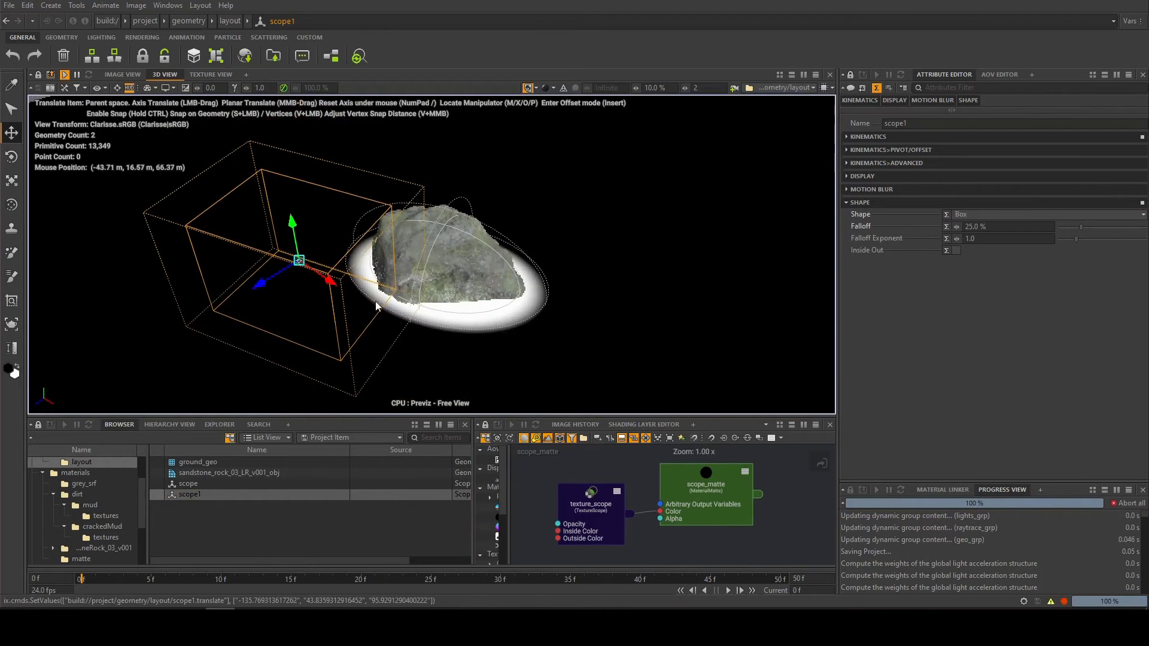
# - Add the box scope (scope1) from geometry/layout to the scopes of the matte's texture_scope
pyautogui.click(605, 507)
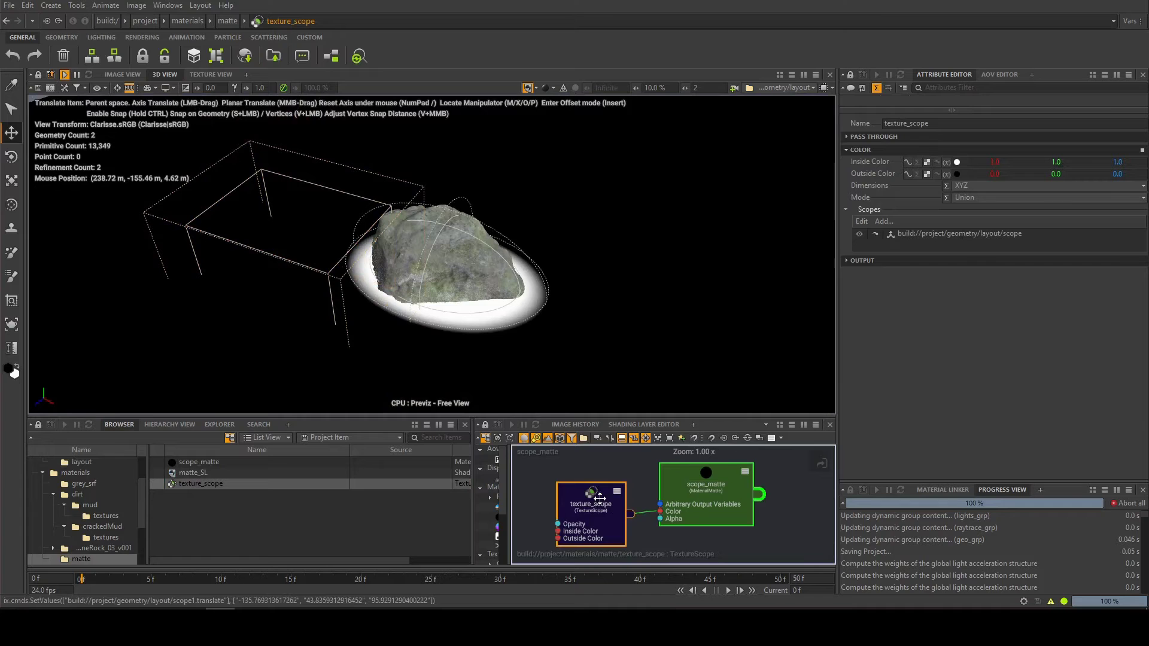
pyautogui.click(884, 221)
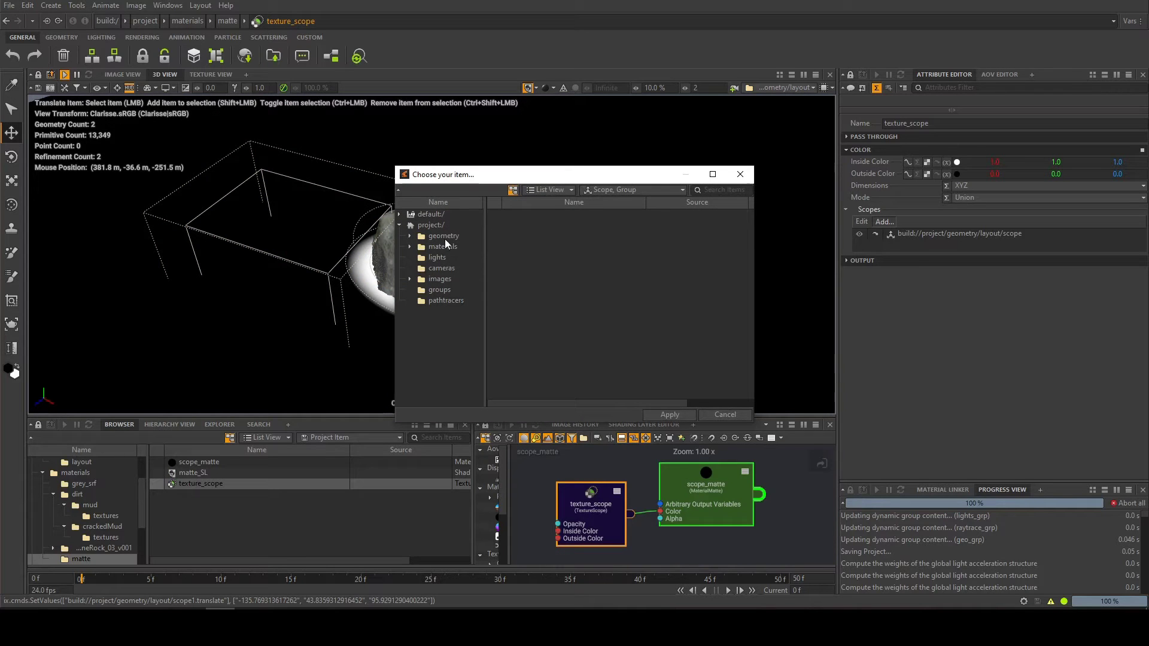
pyautogui.click(445, 239)
pyautogui.doubleClick(525, 229)
pyautogui.doubleClick(537, 228)
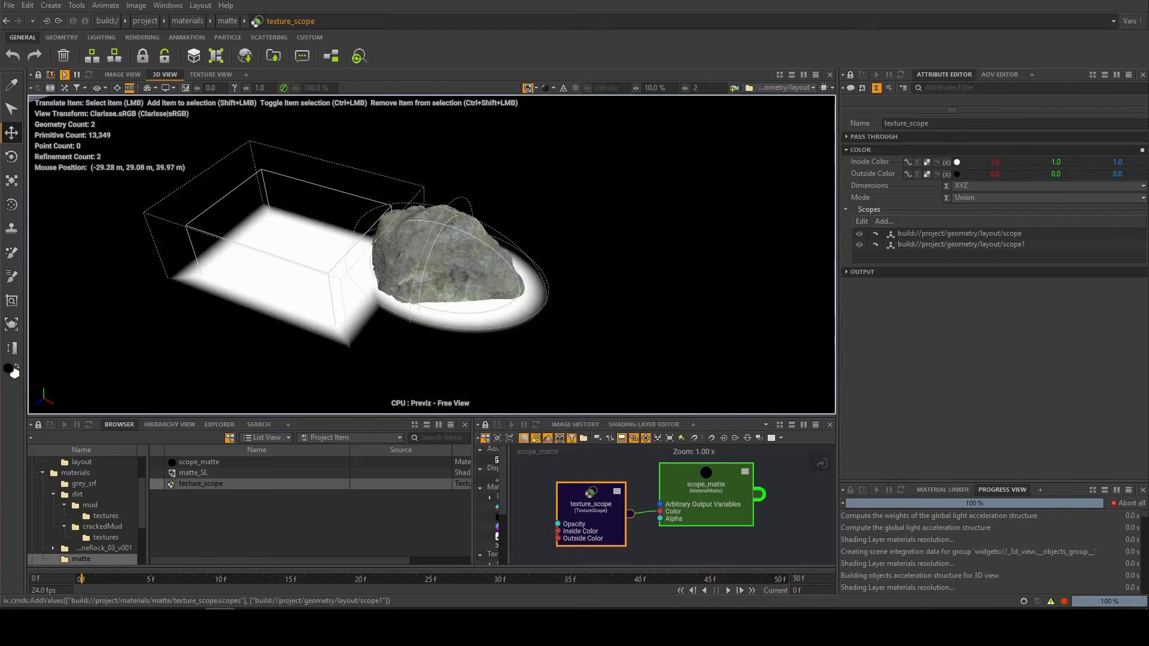
pyautogui.moveTo(442, 258)
pyautogui.keyDown('alt'); pyautogui.mouseDown()
pyautogui.moveTo(451, 203)
pyautogui.moveTo(443, 269)
pyautogui.mouseUp(); pyautogui.keyUp('alt')
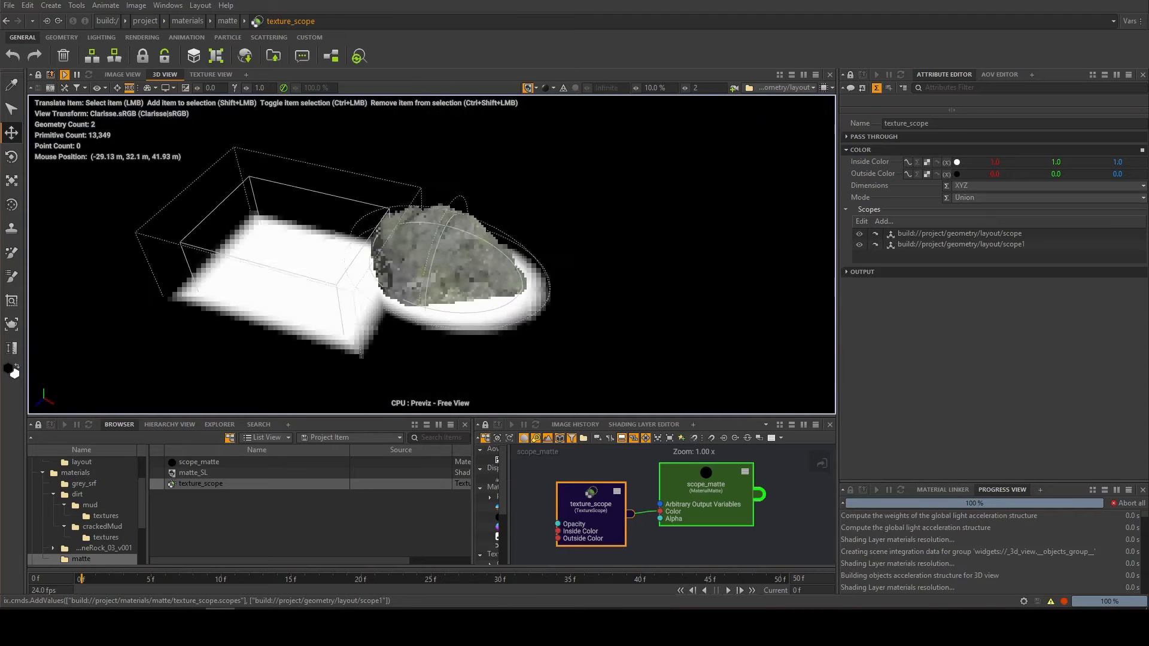
# - Set the texture_scope's mode to Intersection and inspect the matte around the rock
pyautogui.click(1003, 197)
pyautogui.click(987, 209)
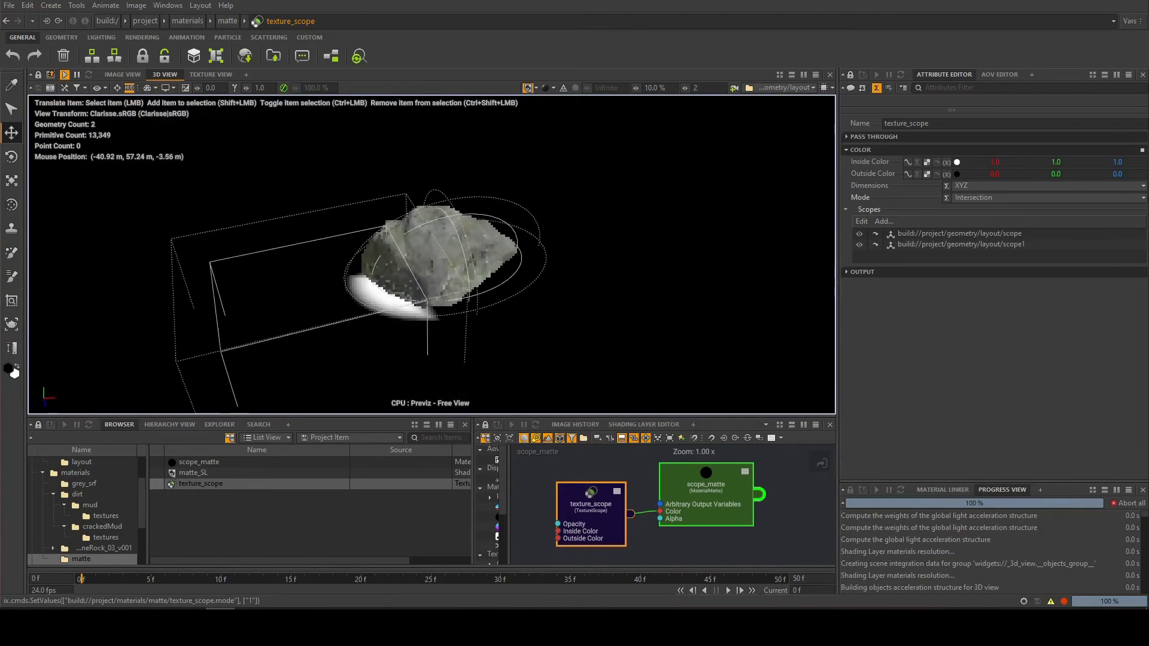
pyautogui.keyDown('alt'); pyautogui.moveTo(442, 258); pyautogui.dragTo(374, 263); pyautogui.keyUp('alt')
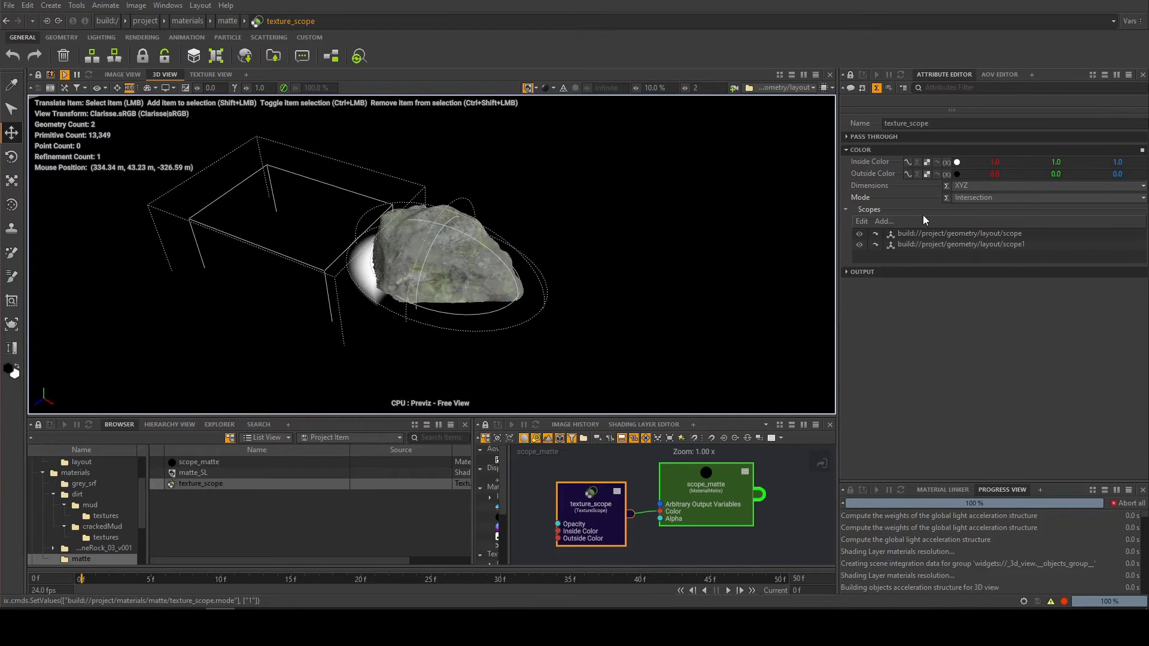
pyautogui.click(955, 186)
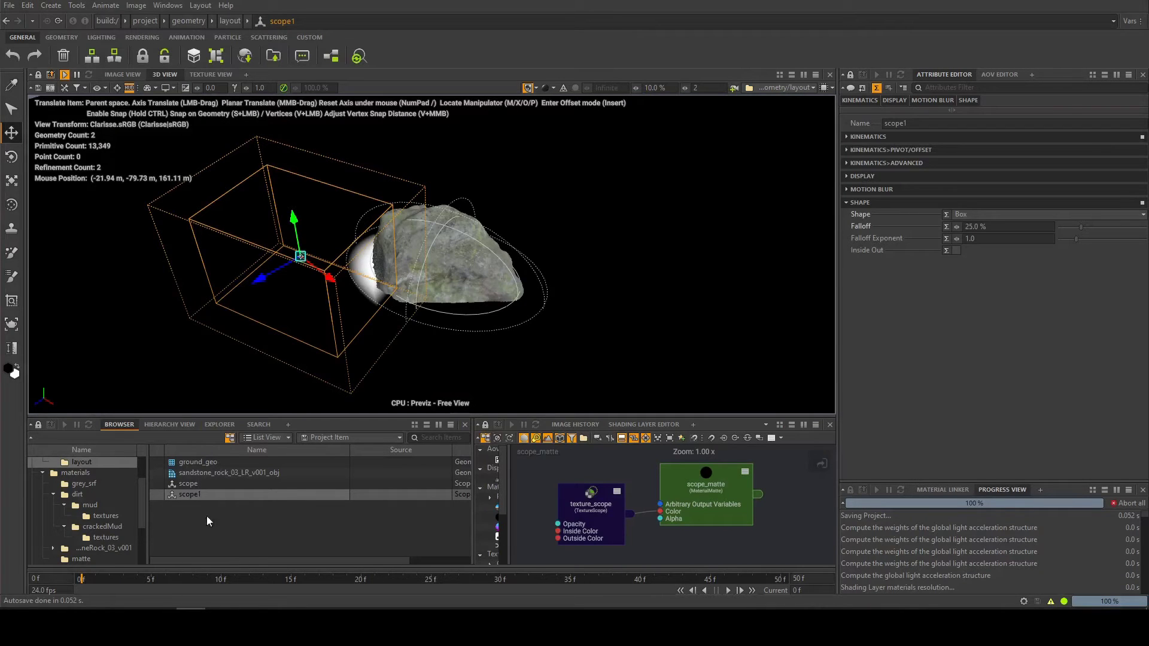
# - Delete the box scope scope1 from the layout folder
pyautogui.click(214, 494)
pyautogui.press('Delete')
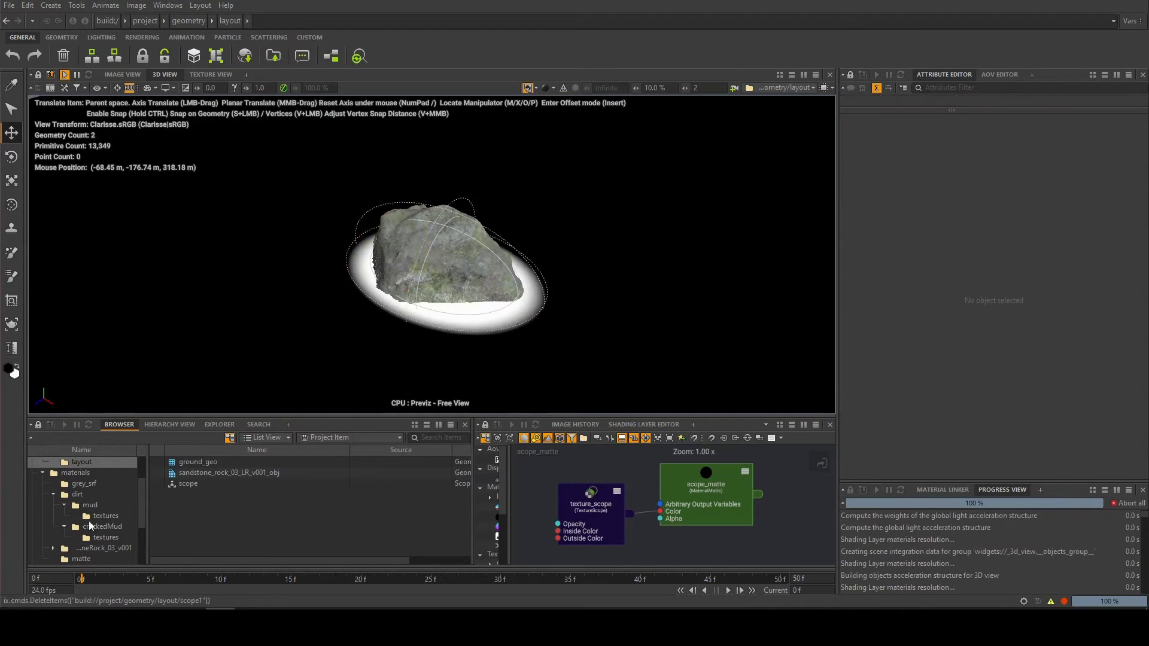
# - Disable the matte/matte_SL child shading layer in MASTER_SL
pyautogui.click(84, 476)
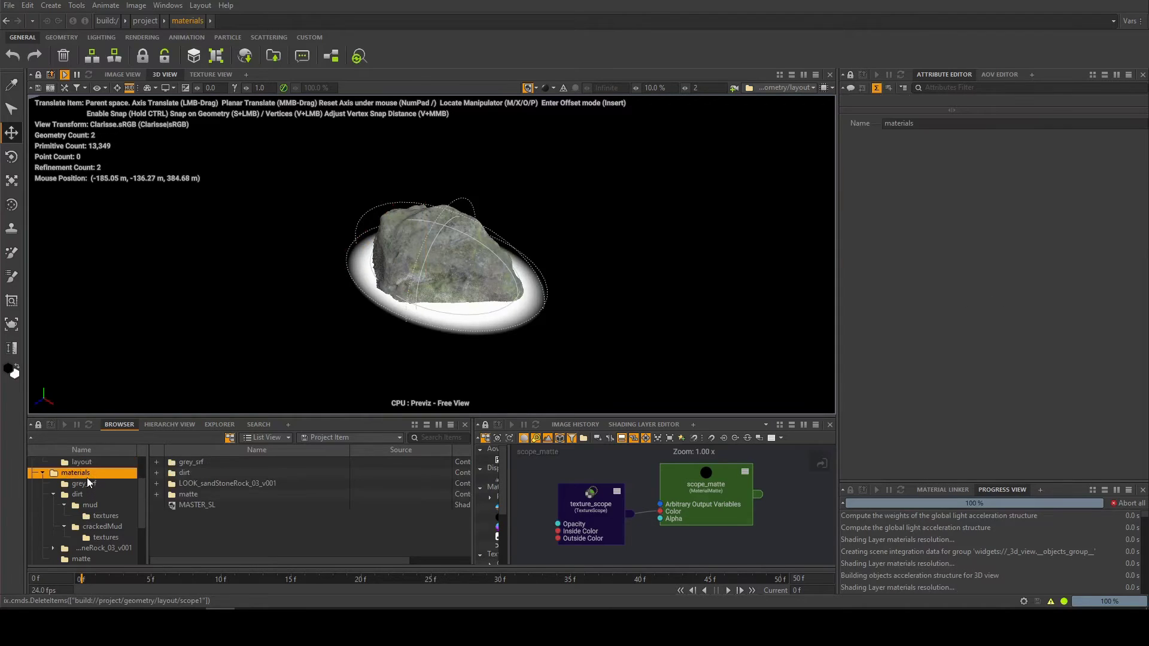
pyautogui.doubleClick(196, 506)
pyautogui.click(862, 197)
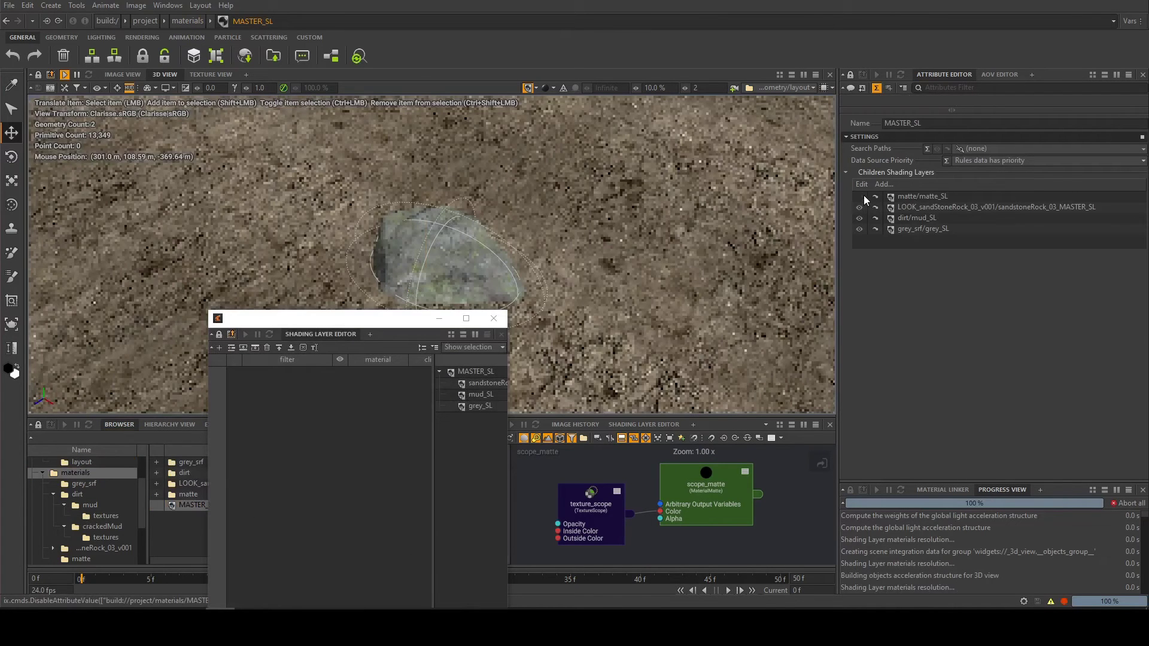
pyautogui.click(491, 318)
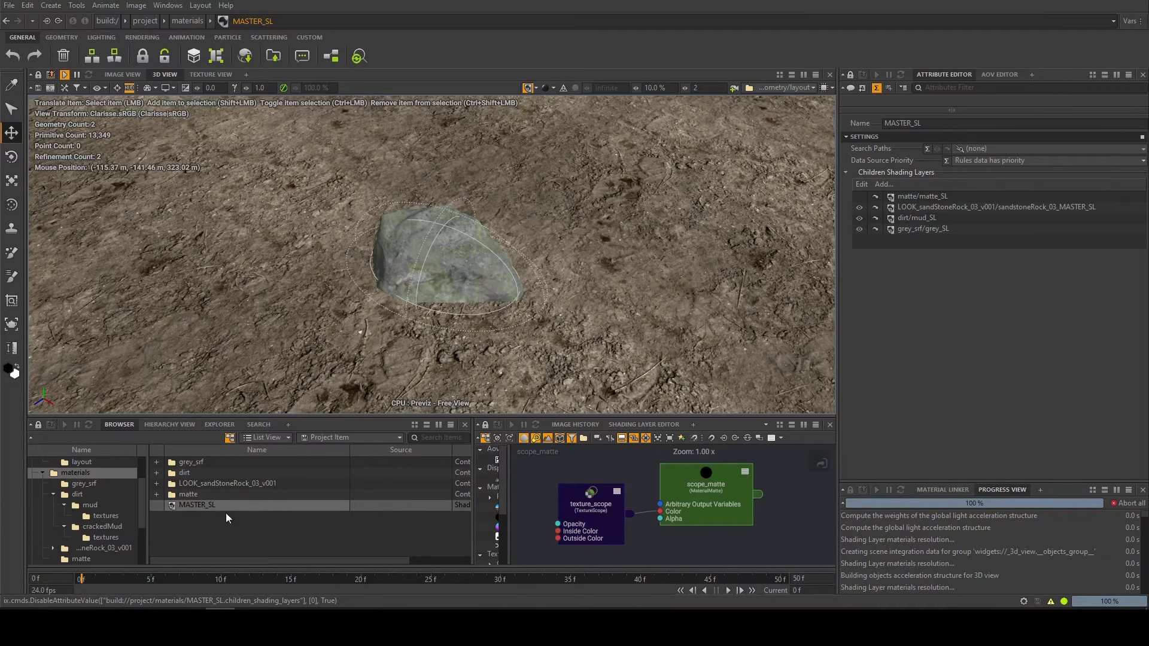
# - Open the network of the dirt folder's mud_blend material and move the mud_blend node to expose its layer and weight inputs
pyautogui.doubleClick(191, 471)
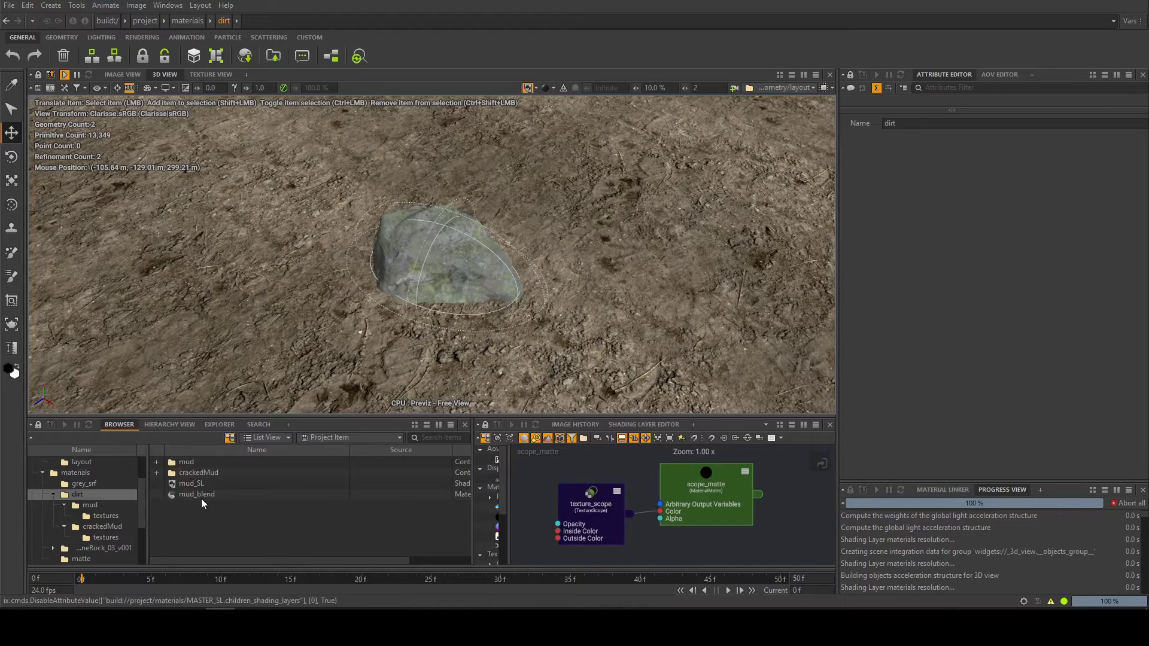
pyautogui.click(203, 494)
pyautogui.scroll(1, 662, 479)
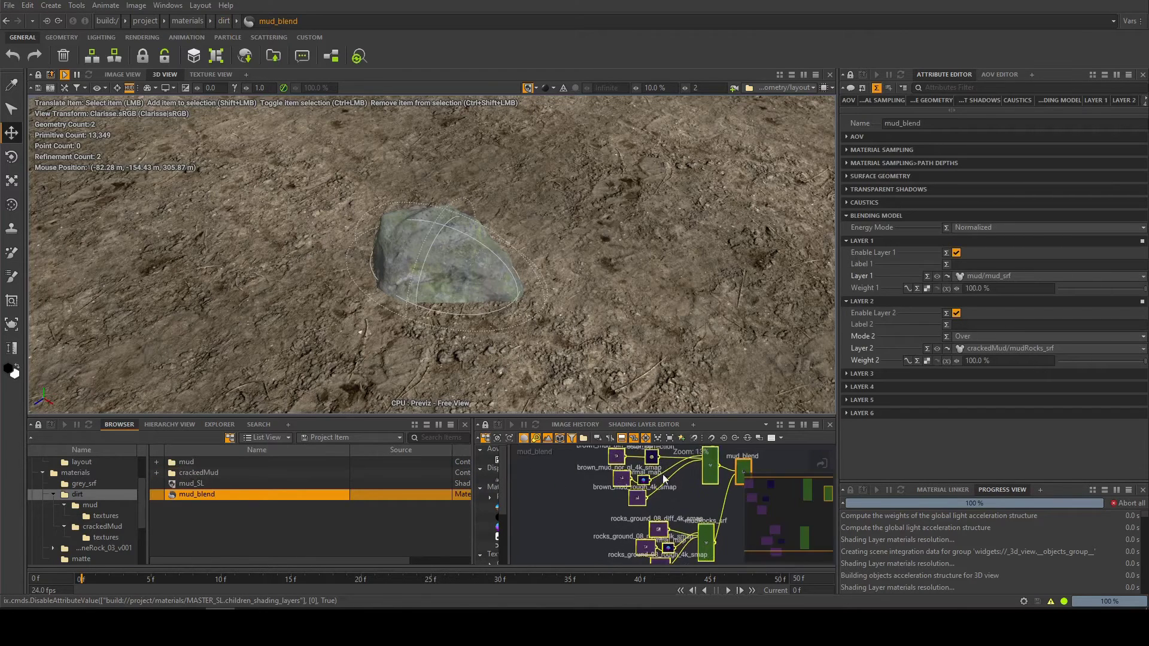
pyautogui.moveTo(662, 482); pyautogui.dragTo(640, 518, button='middle')
pyautogui.moveTo(641, 480); pyautogui.dragTo(667, 480)
pyautogui.scroll(10, 667, 479)
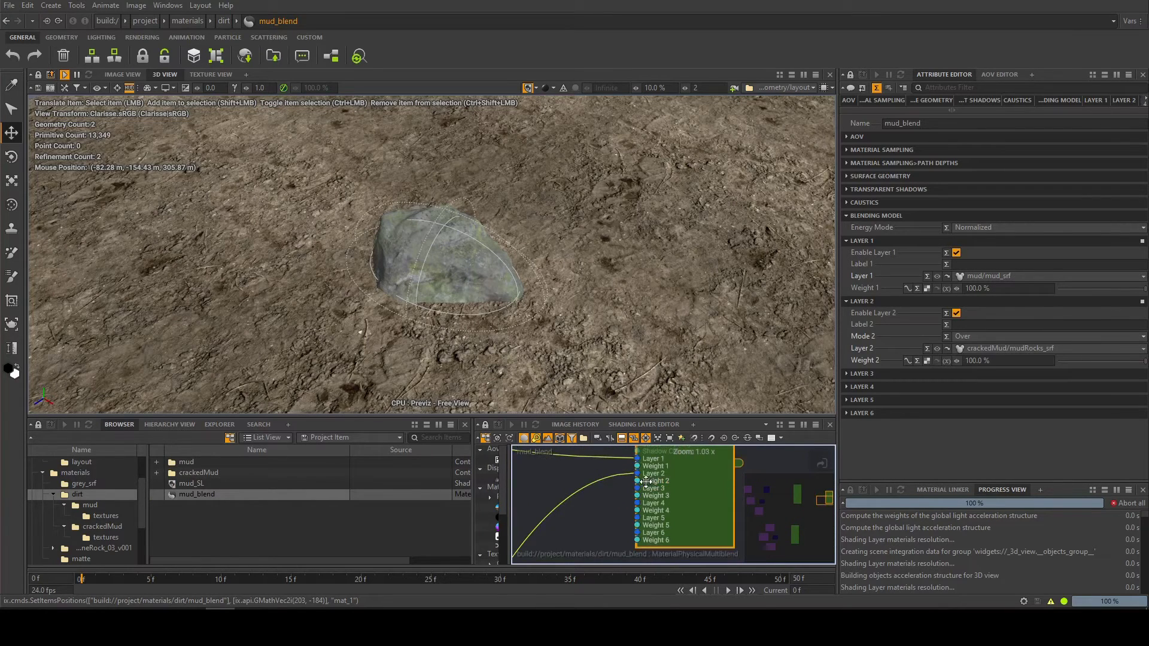
pyautogui.scroll(-2, 652, 486)
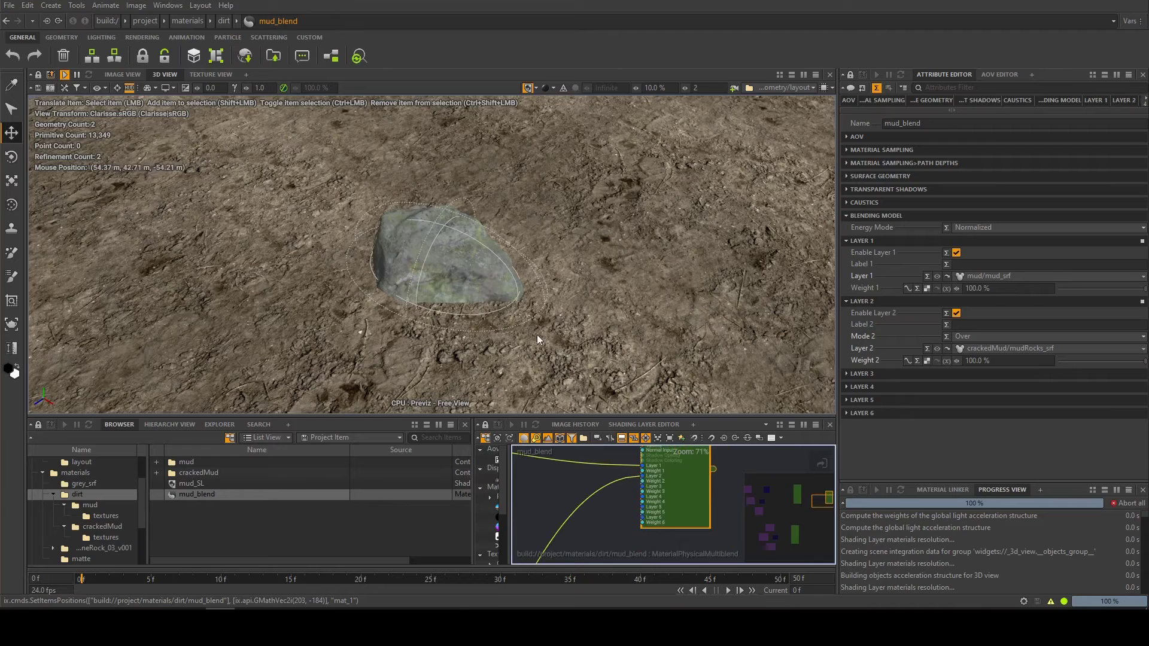
# - Create a Scope texture in the dirt folder and add the layout folder's sphere scope to its scopes
pyautogui.rightClick(293, 519)
pyautogui.write('scope')
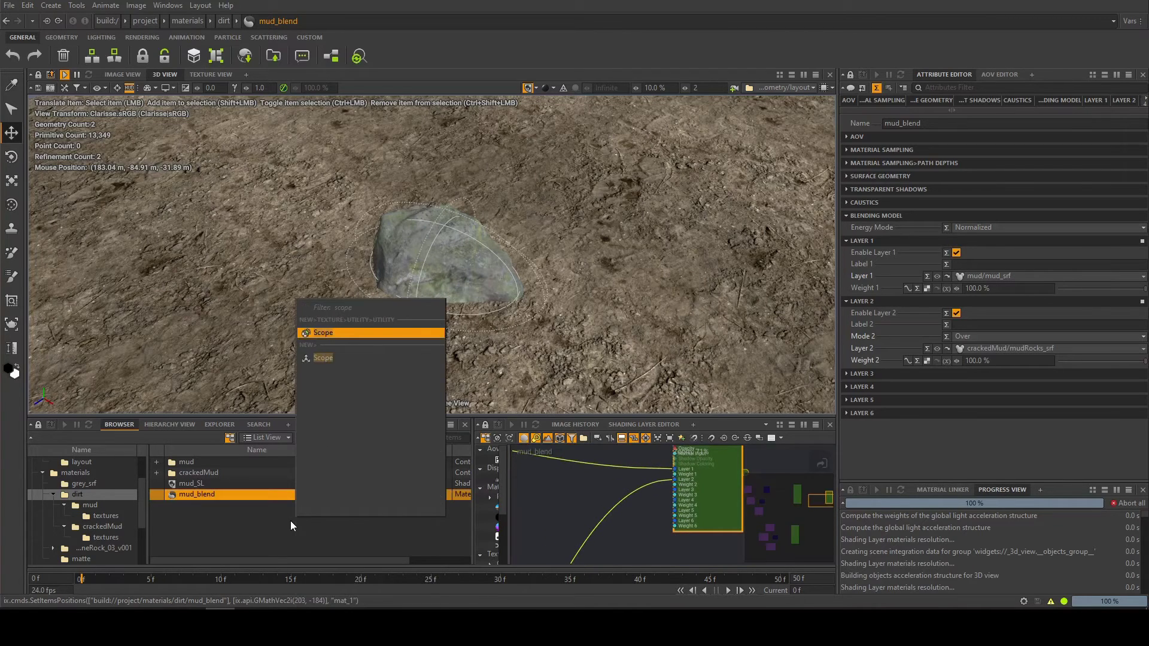
pyautogui.press('Return')
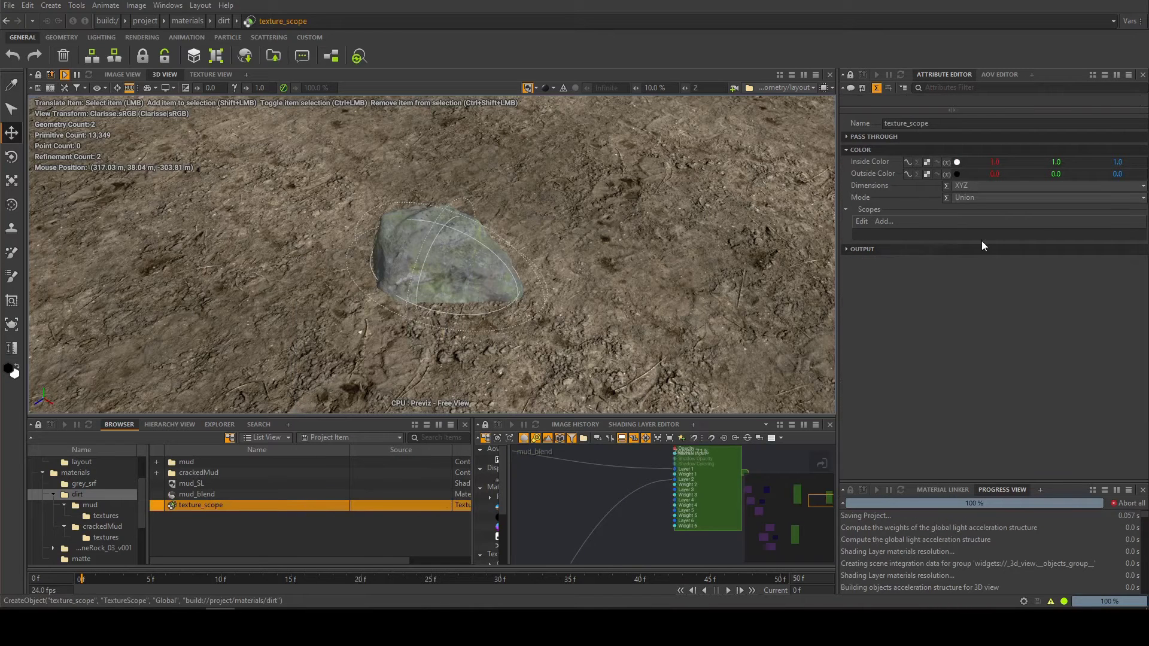
pyautogui.click(882, 221)
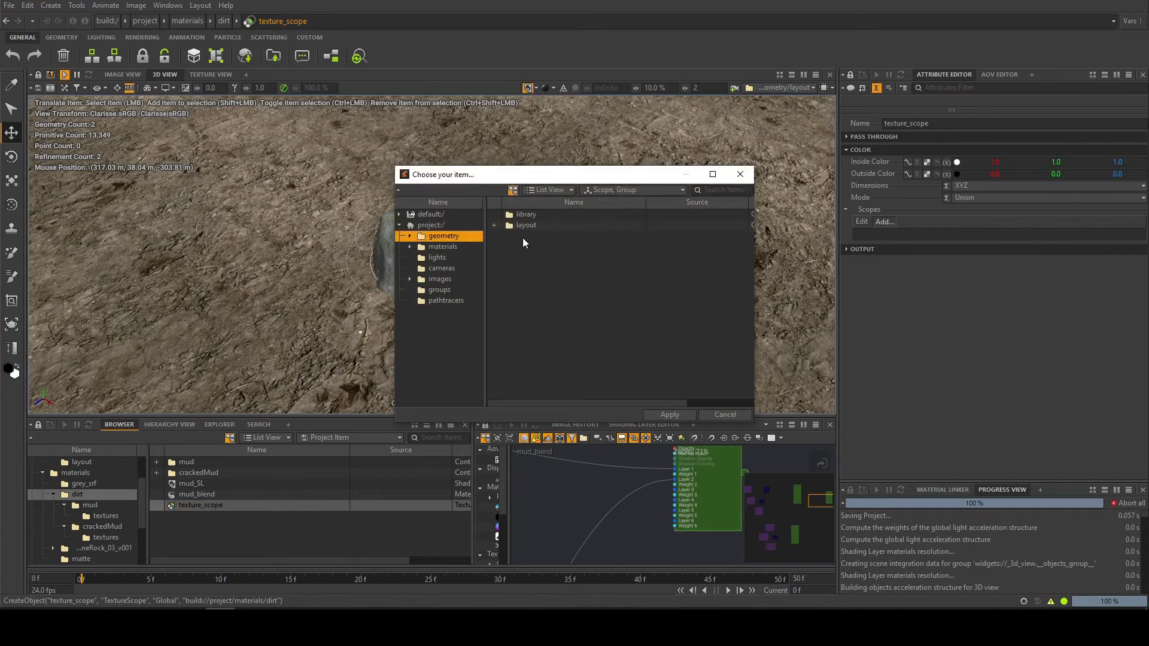
pyautogui.doubleClick(522, 227)
pyautogui.doubleClick(529, 213)
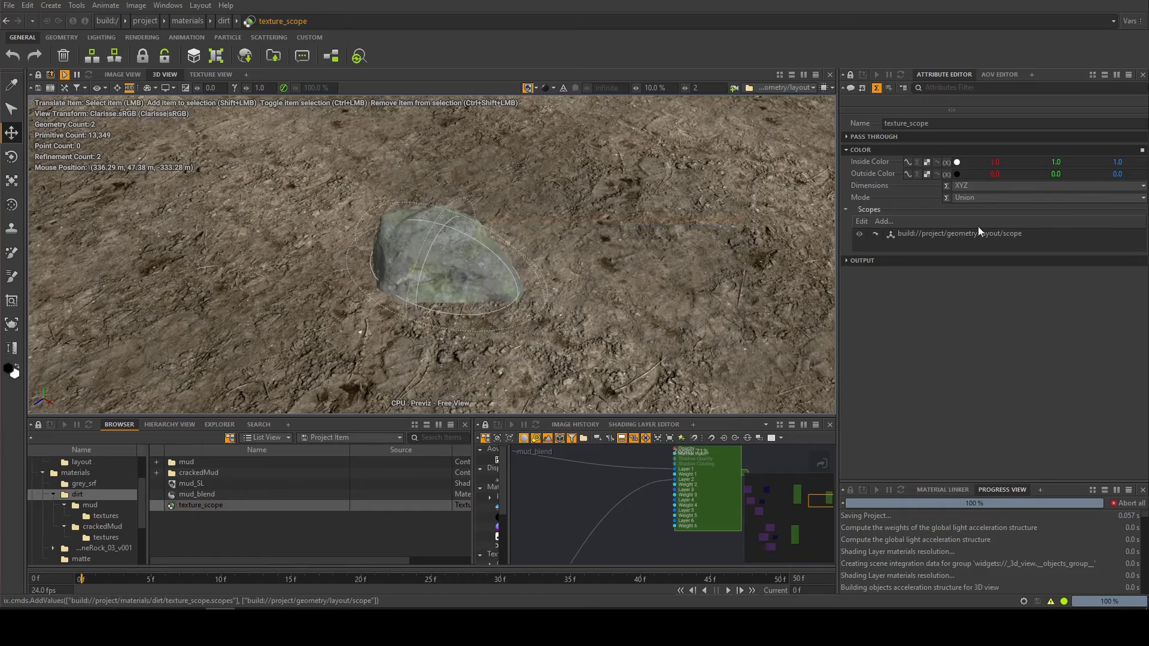
# - Connect the new scope texture to the Weight 2 input of mud_blend
pyautogui.moveTo(250, 508)
pyautogui.mouseDown()
pyautogui.moveTo(563, 511)
pyautogui.moveTo(662, 483)
pyautogui.moveTo(676, 513)
pyautogui.mouseUp()
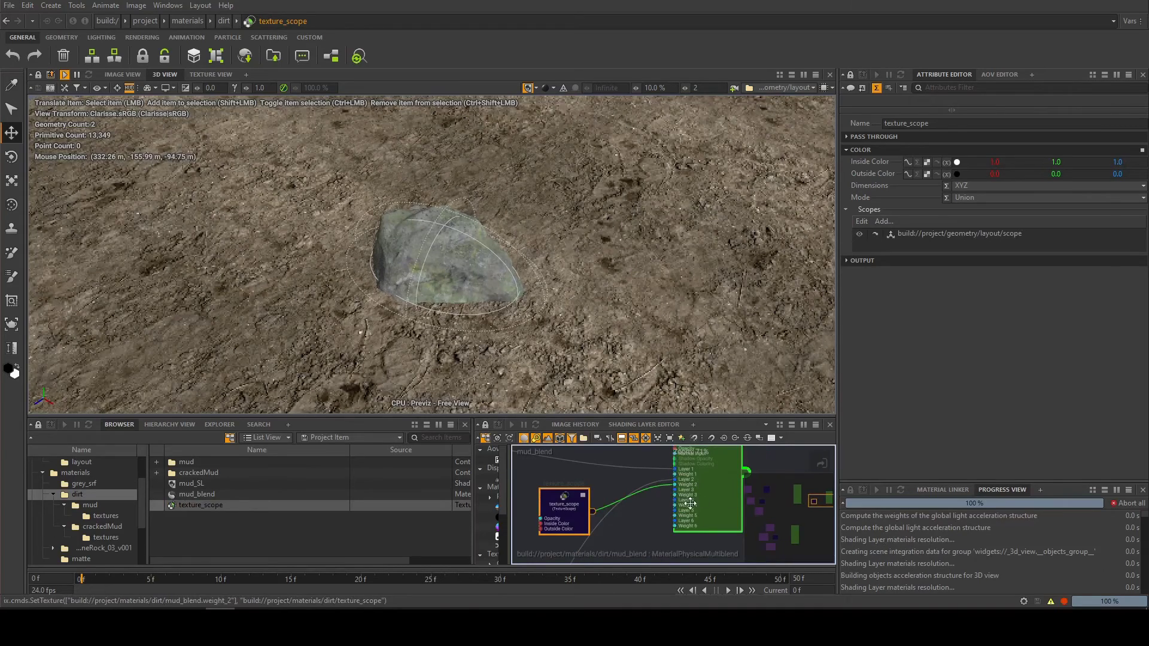
pyautogui.click(471, 313)
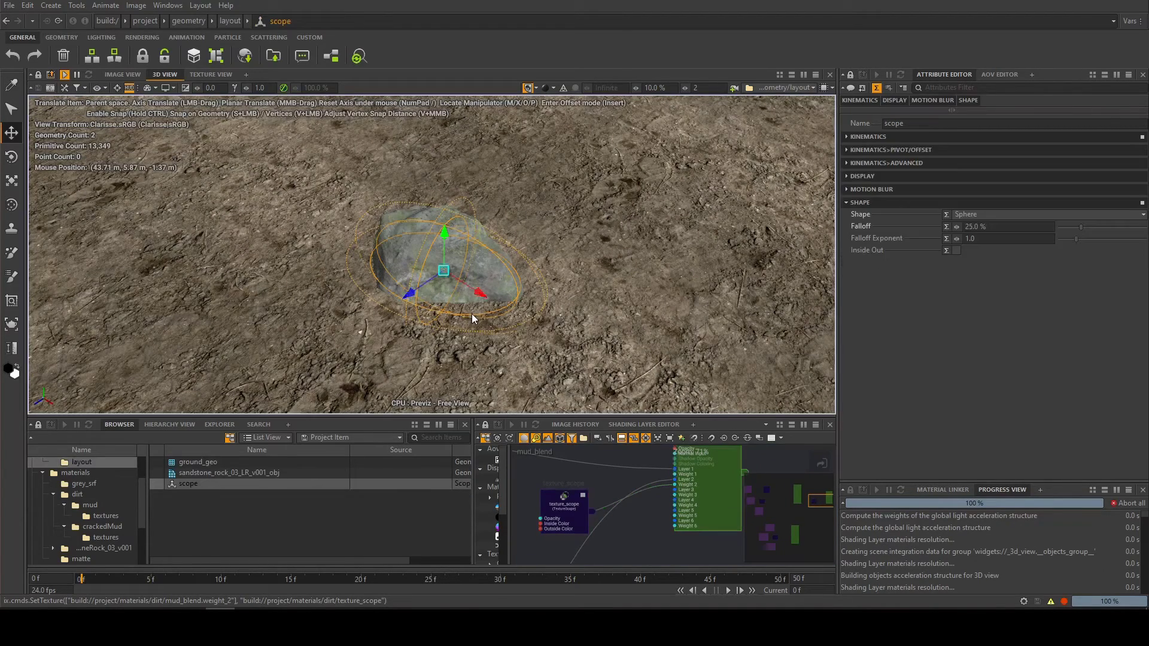
# - Disable the ground_geo rule that assigns mud_srf in the mud_SL shading layer
pyautogui.click(81, 473)
pyautogui.doubleClick(199, 504)
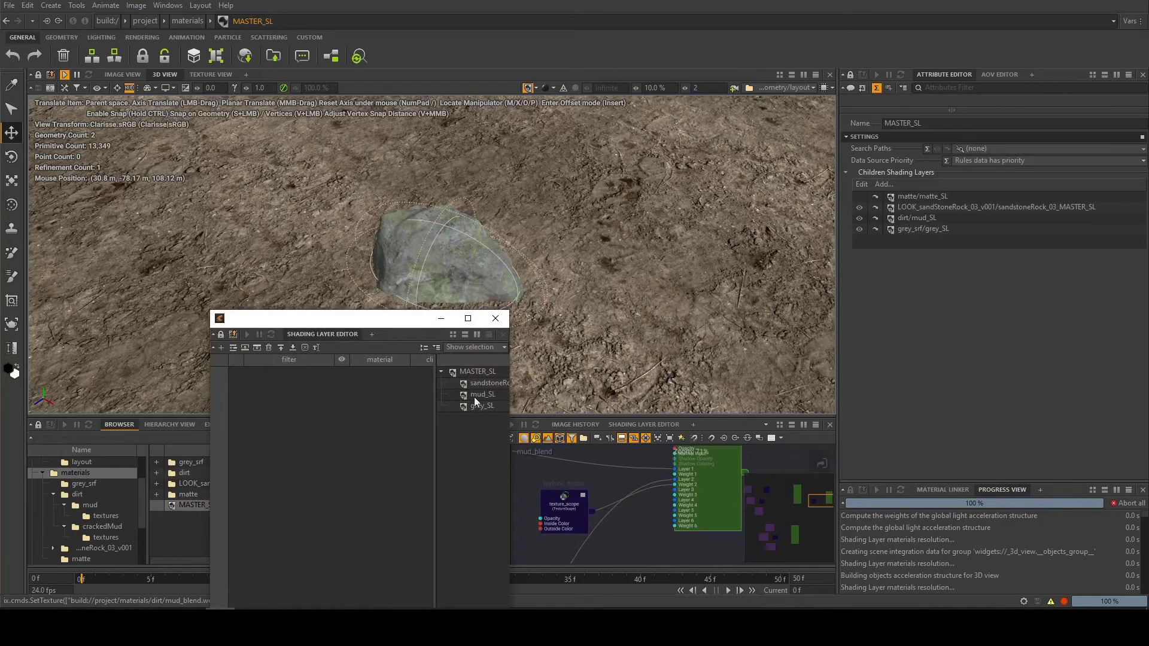
pyautogui.doubleClick(915, 217)
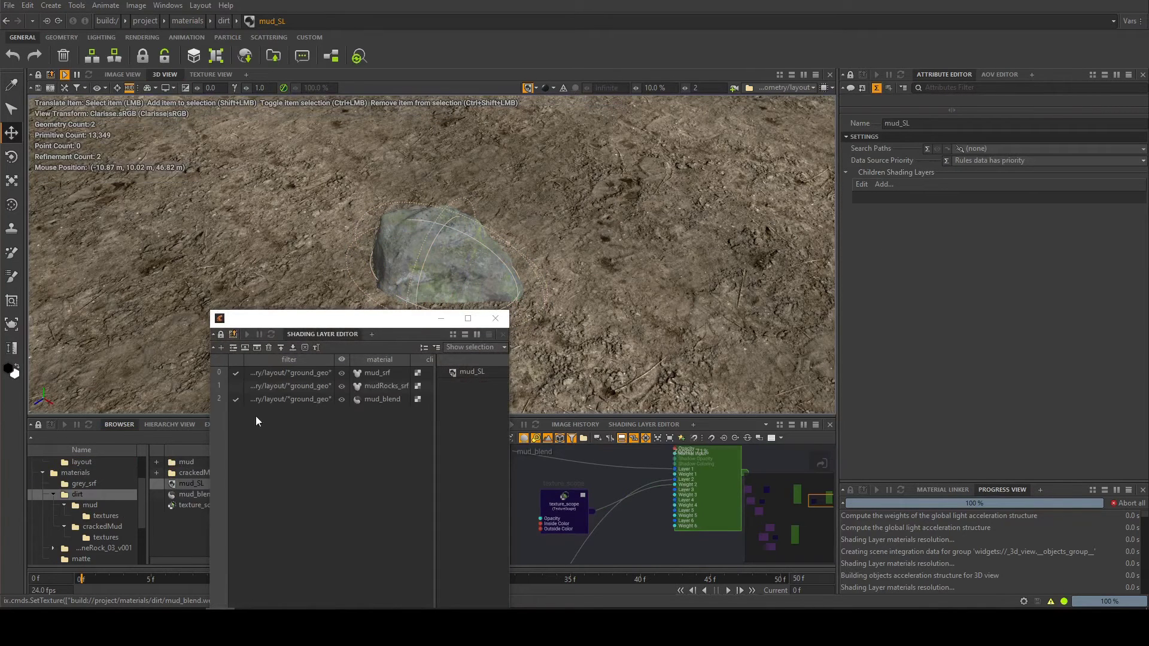
pyautogui.click(236, 374)
pyautogui.click(495, 317)
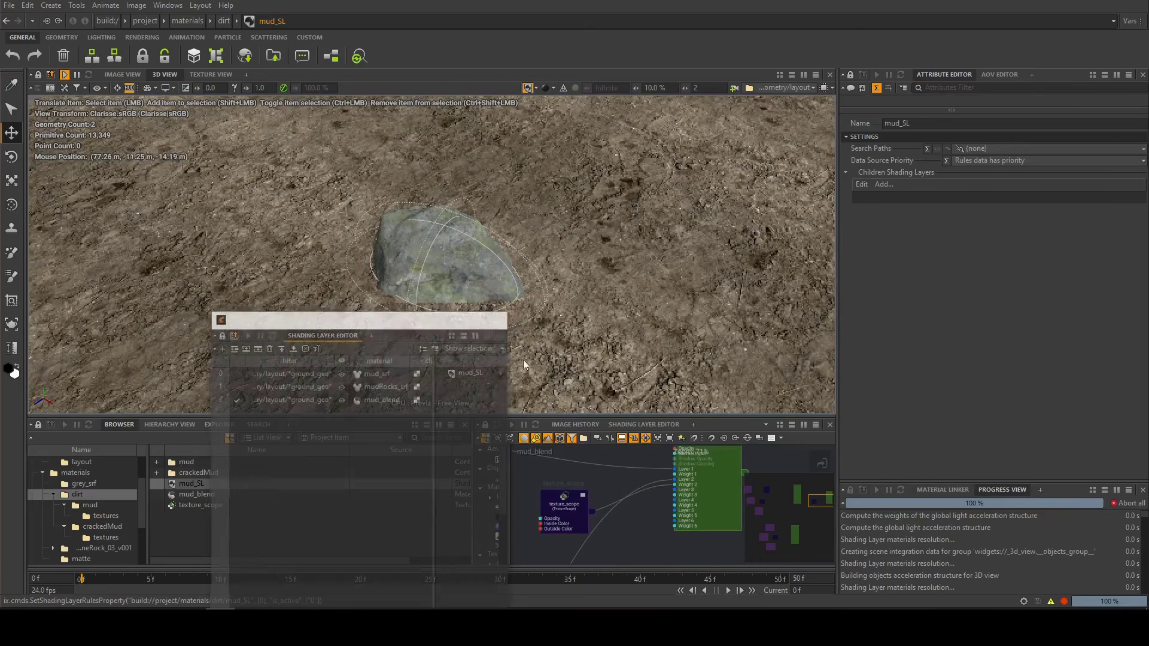
# - Scale the sphere scope up around the rock to about 298.9 × 211.5 × 211.5
pyautogui.click(450, 315)
pyautogui.press('r')
pyautogui.moveTo(444, 270); pyautogui.dragTo(518, 267)
pyautogui.click(384, 549)
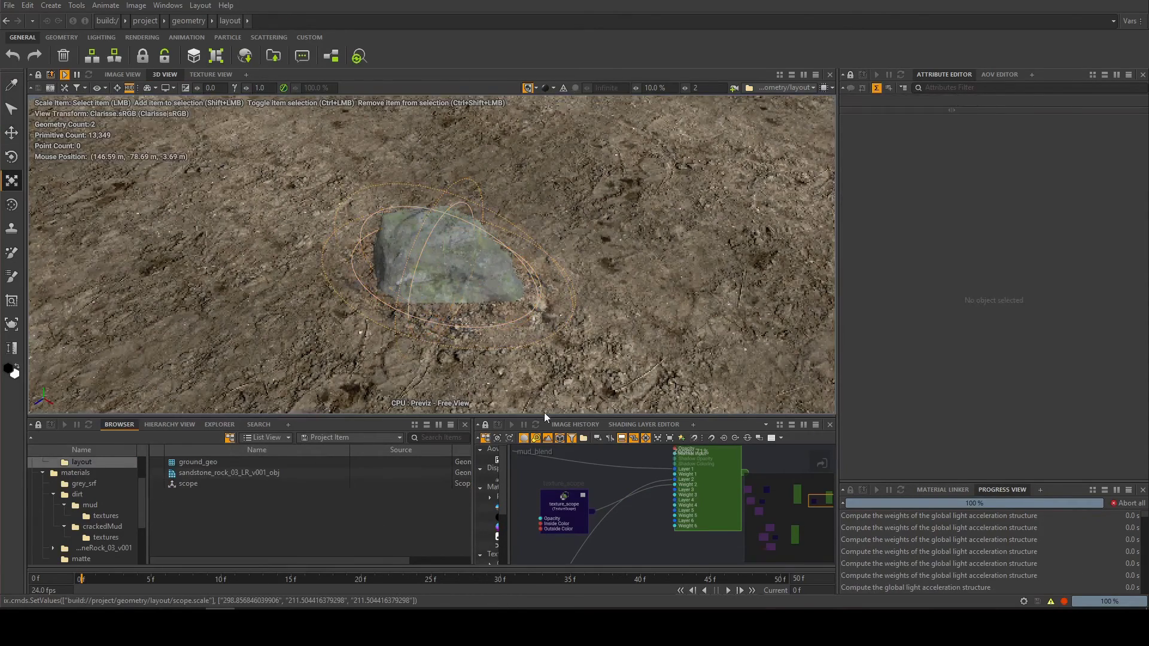
# - Hide the sphere scope in the 3D view and inspect the blended ground around the rock
pyautogui.click(534, 309)
pyautogui.hotkey('ctrl', 'h')
pyautogui.click(357, 516)
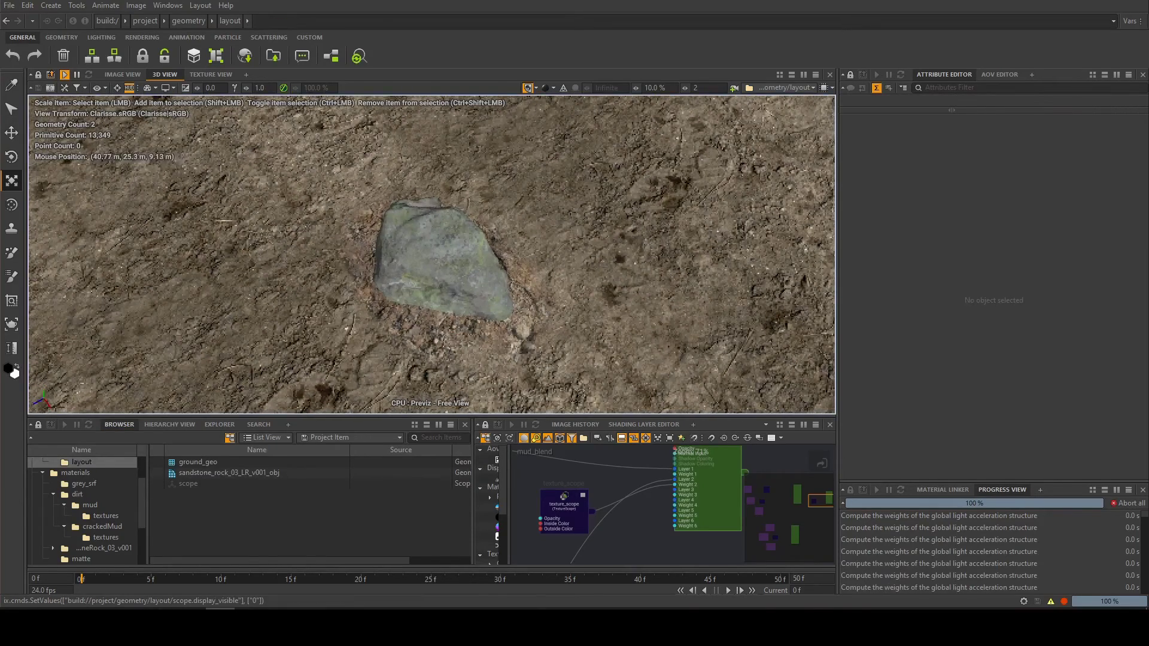
pyautogui.keyDown('alt'); pyautogui.moveTo(519, 341); pyautogui.dragTo(530, 314); pyautogui.keyUp('alt')
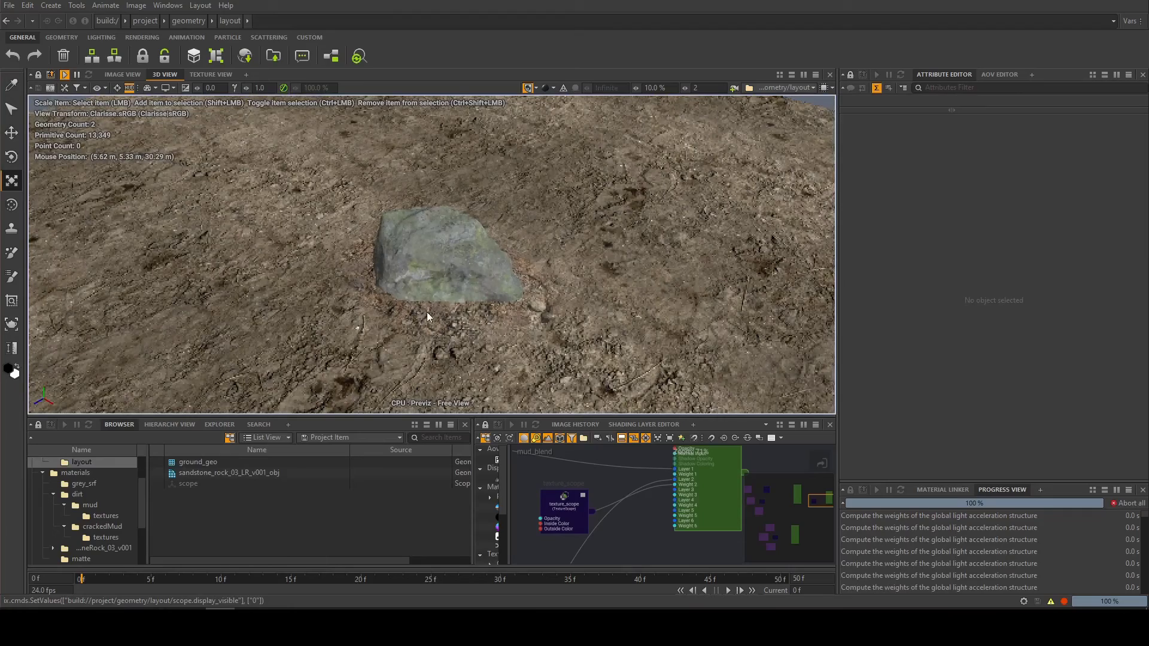
pyautogui.moveTo(427, 312)
pyautogui.keyDown('alt'); pyautogui.mouseDown()
pyautogui.moveTo(433, 296)
pyautogui.moveTo(432, 323)
pyautogui.moveTo(432, 279)
pyautogui.moveTo(433, 310)
pyautogui.mouseUp(); pyautogui.keyUp('alt')
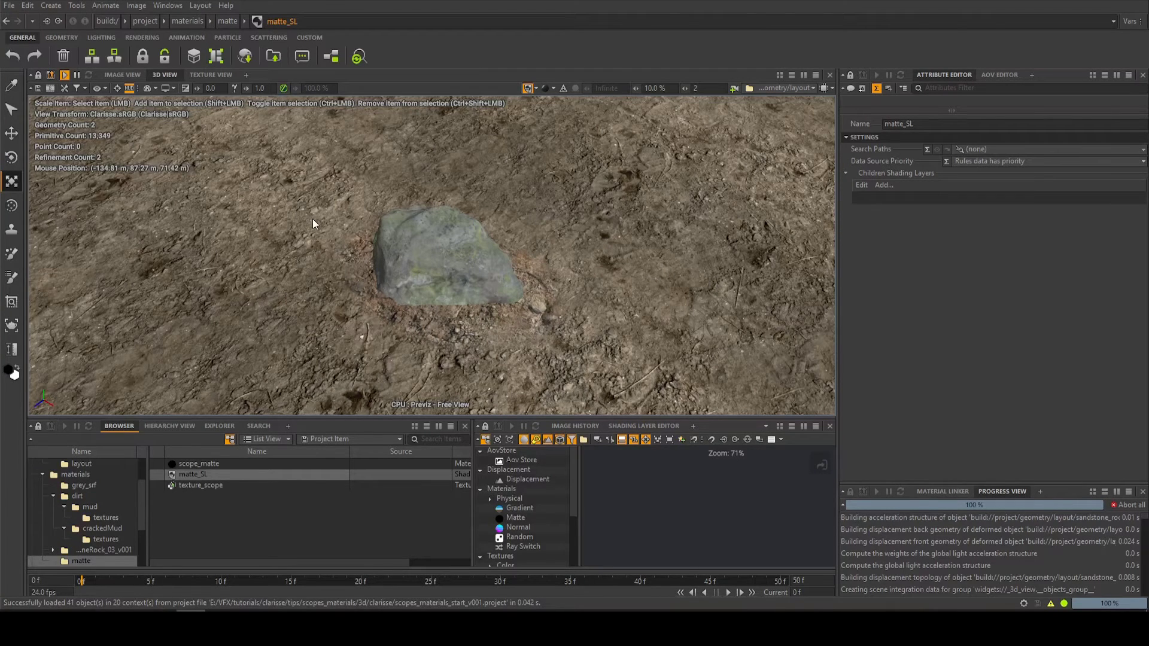
# - Enable the matte/matte_SL child shading layer in MASTER_SL
pyautogui.click(96, 475)
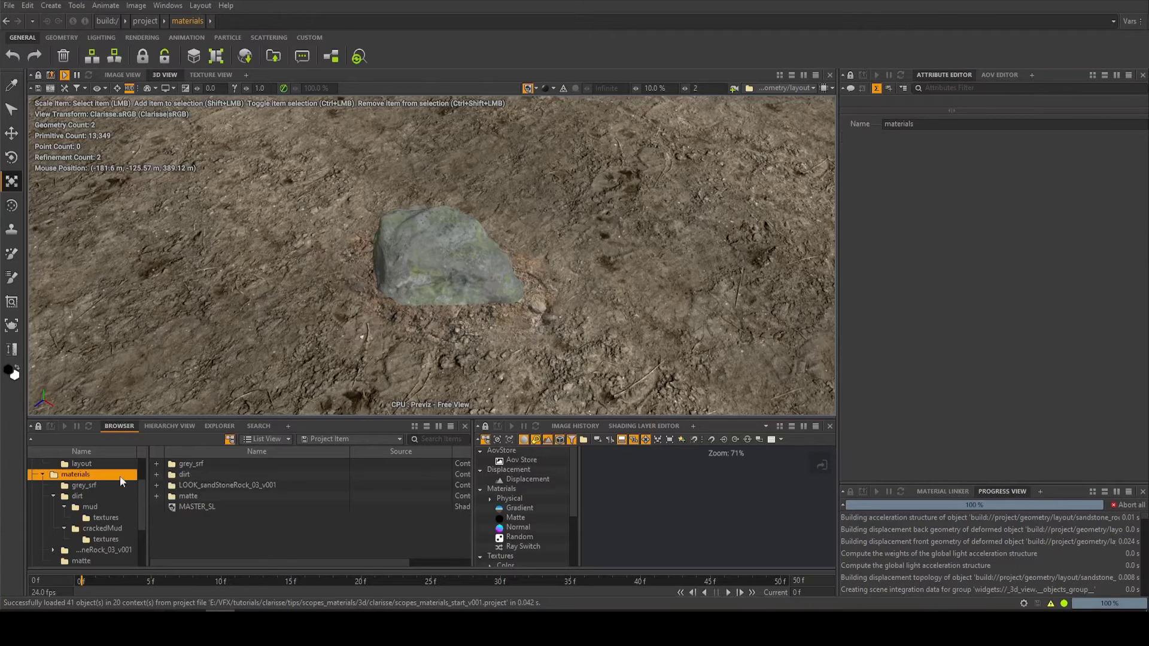
pyautogui.click(197, 506)
pyautogui.click(861, 196)
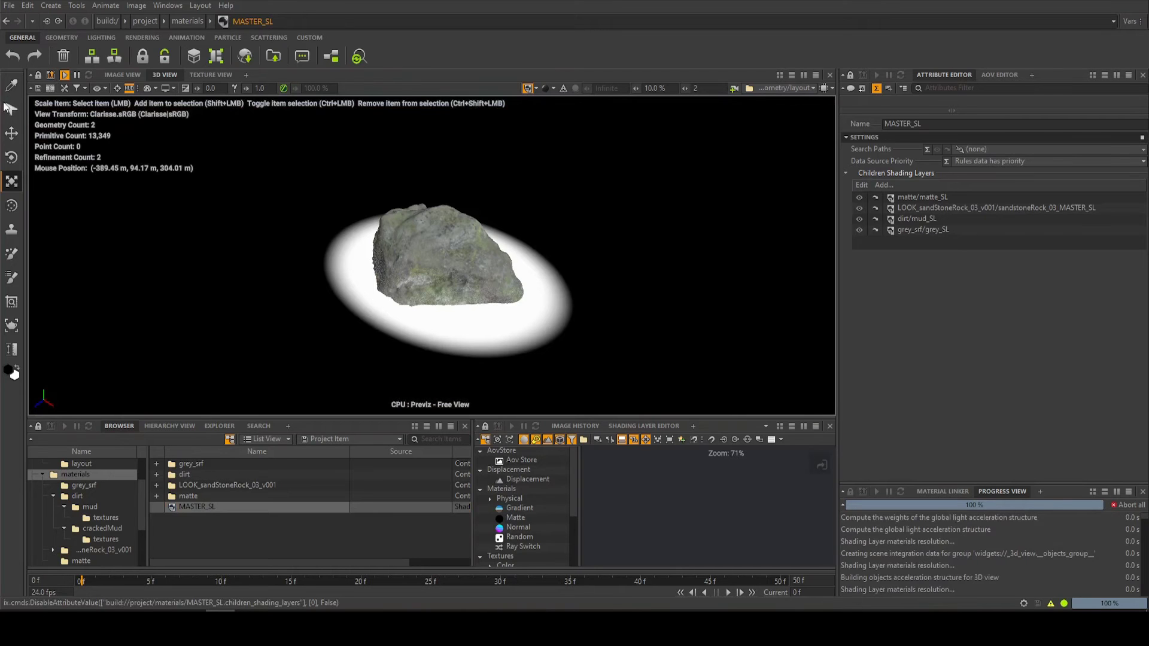
# - Pick the ground's scope_matte material to show its network, and enlarge the Material Editor
pyautogui.click(11, 86)
pyautogui.middleClick(358, 273)
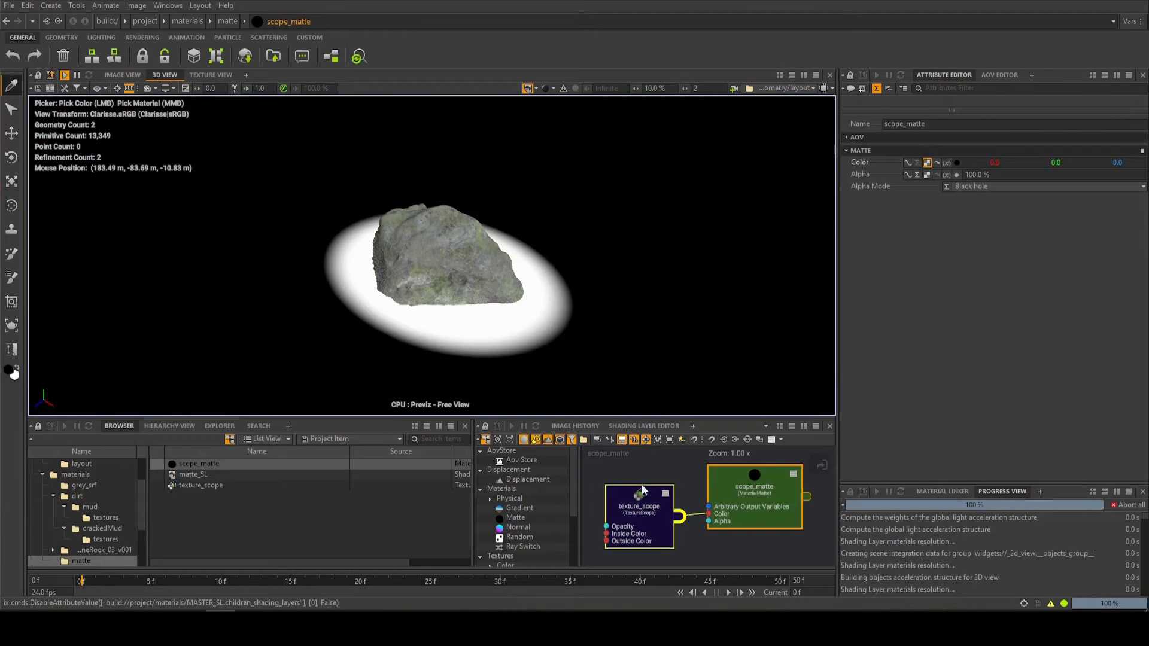
pyautogui.moveTo(579, 504)
pyautogui.mouseDown()
pyautogui.moveTo(471, 446)
pyautogui.moveTo(477, 380)
pyautogui.mouseUp()
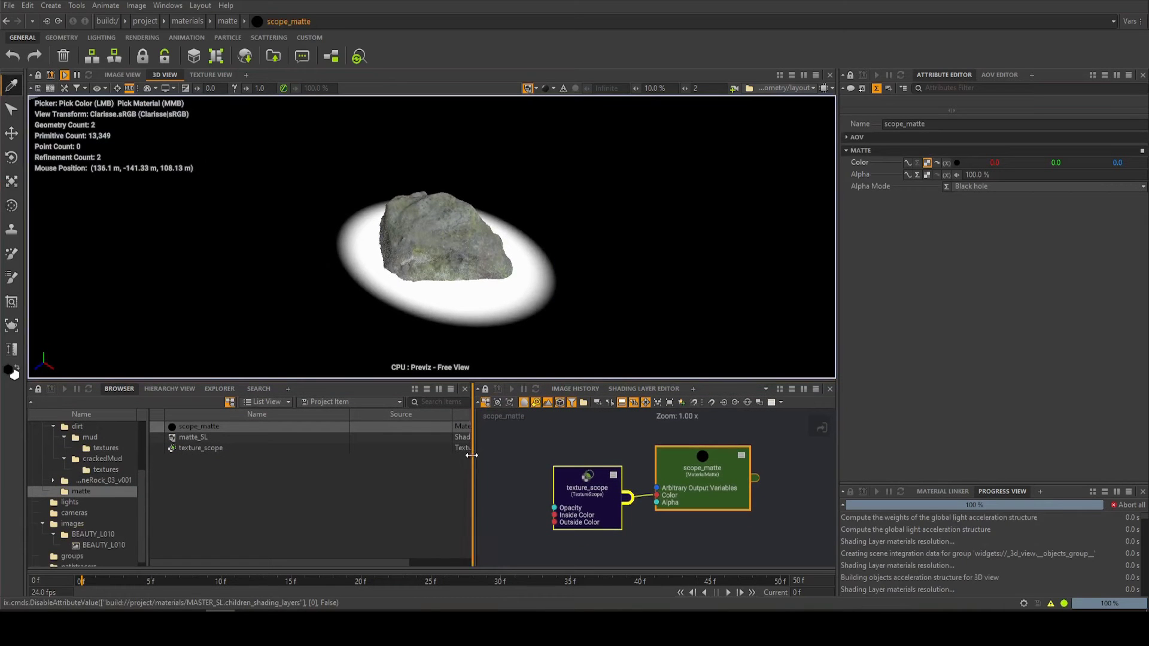
pyautogui.moveTo(471, 455); pyautogui.dragTo(443, 455)
pyautogui.press('q')
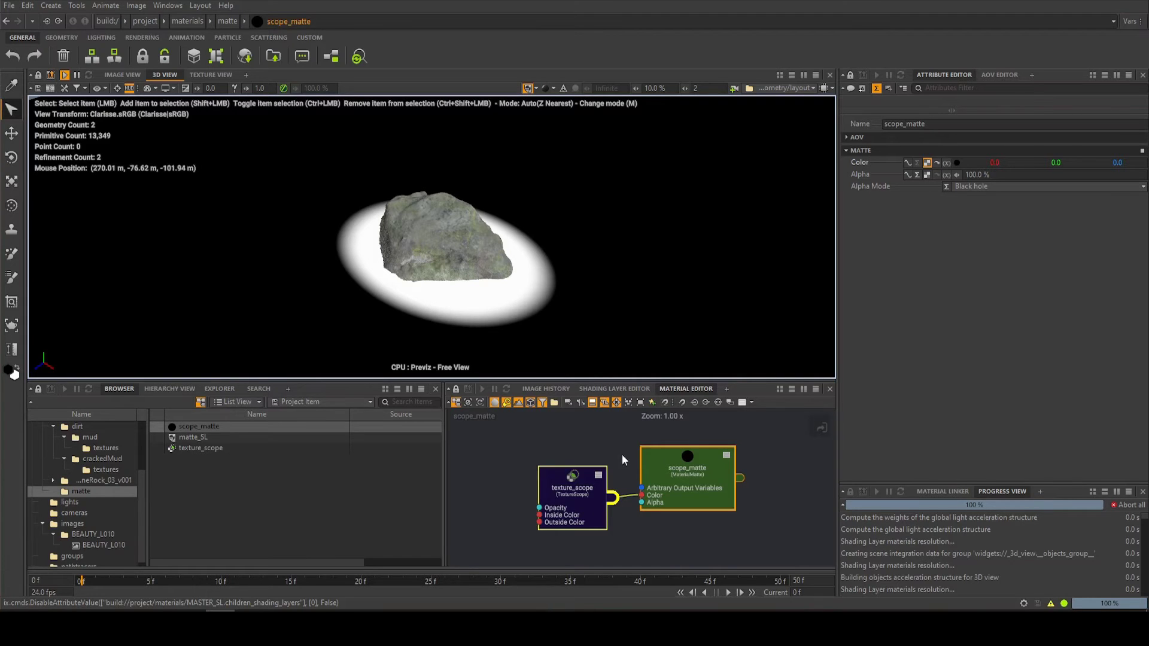
# - Spread the texture_scope and scope_matte nodes apart to make room in the network
pyautogui.moveTo(573, 486); pyautogui.dragTo(486, 456)
pyautogui.click(682, 472)
pyautogui.scroll(-3, 598, 471)
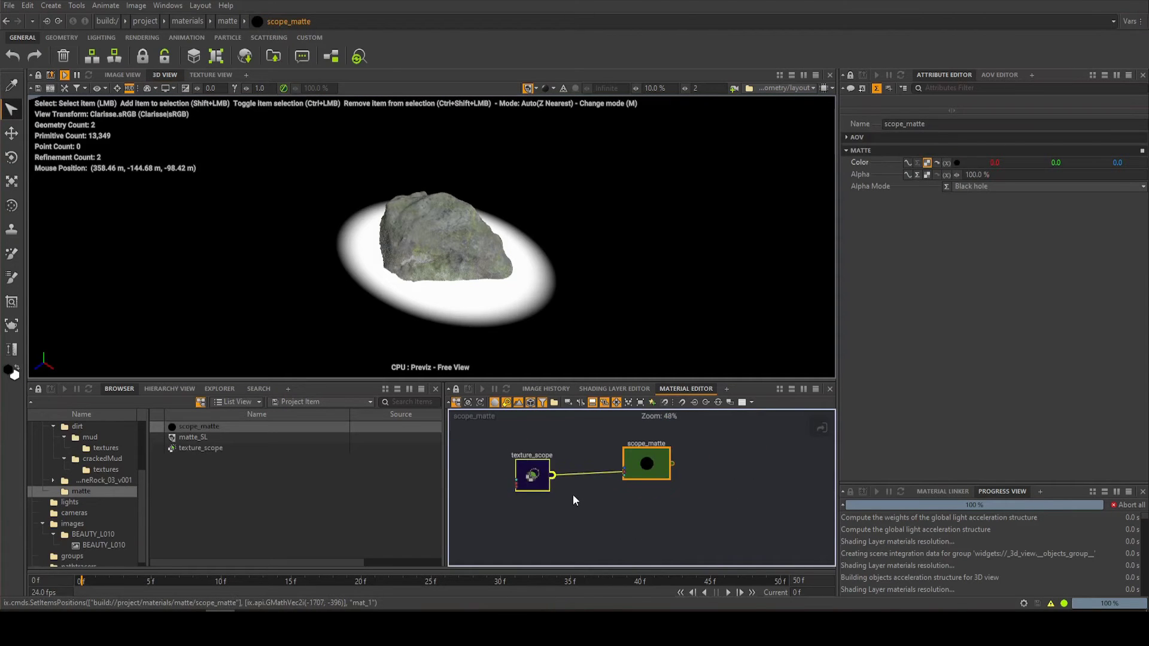
# - Add a Fractal Noise texture to the scope_matte network and connect it to the matte material's Color input
pyautogui.rightClick(565, 510)
pyautogui.write('frac')
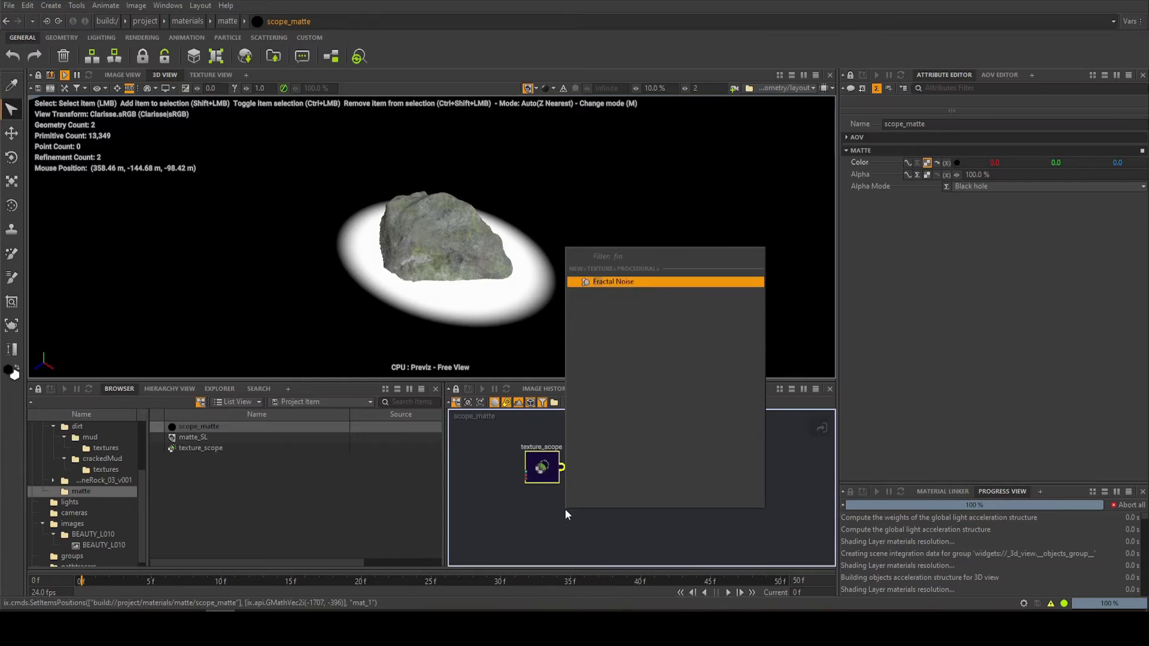
pyautogui.press('Return')
pyautogui.moveTo(571, 526); pyautogui.dragTo(633, 490)
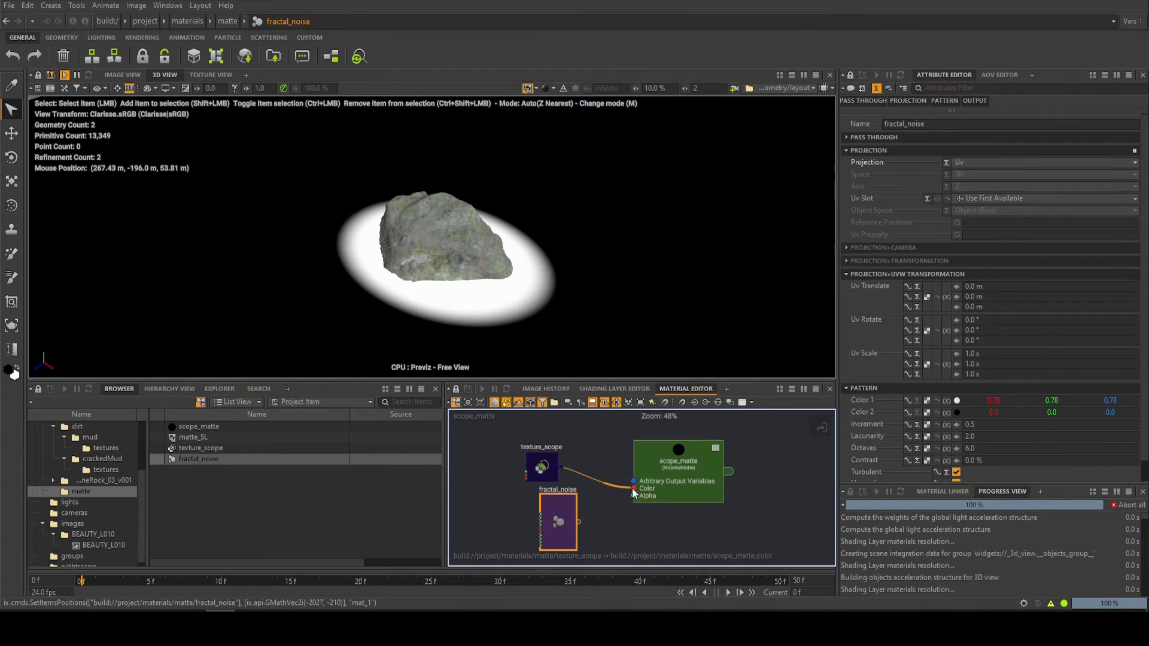
pyautogui.moveTo(580, 522); pyautogui.dragTo(639, 476)
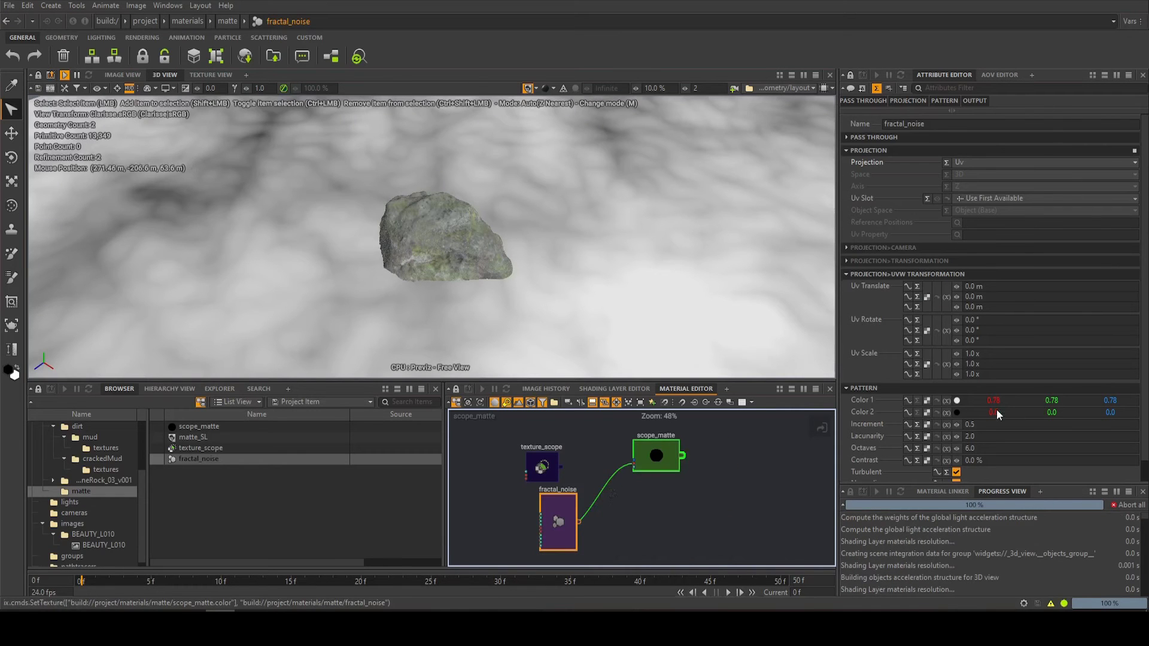
# - Turn off Turbulent on the fractal_noise texture and set its UV Scale to 0.025 on all three axes
pyautogui.scroll(-1, 966, 427)
pyautogui.click(956, 451)
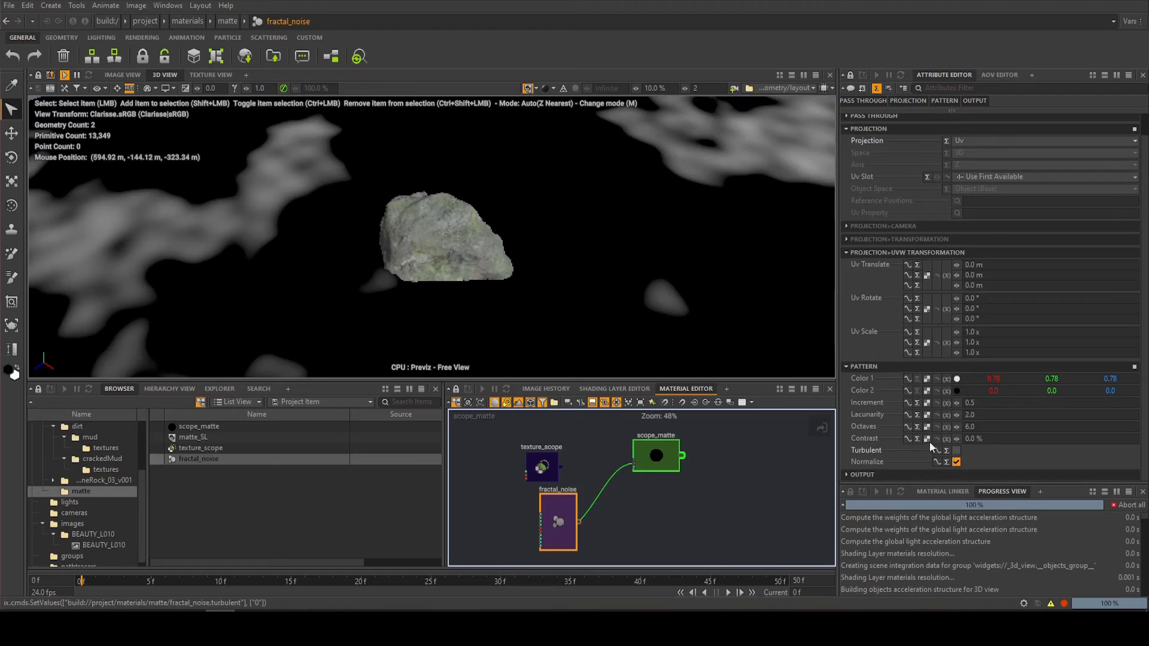
pyautogui.click(989, 332)
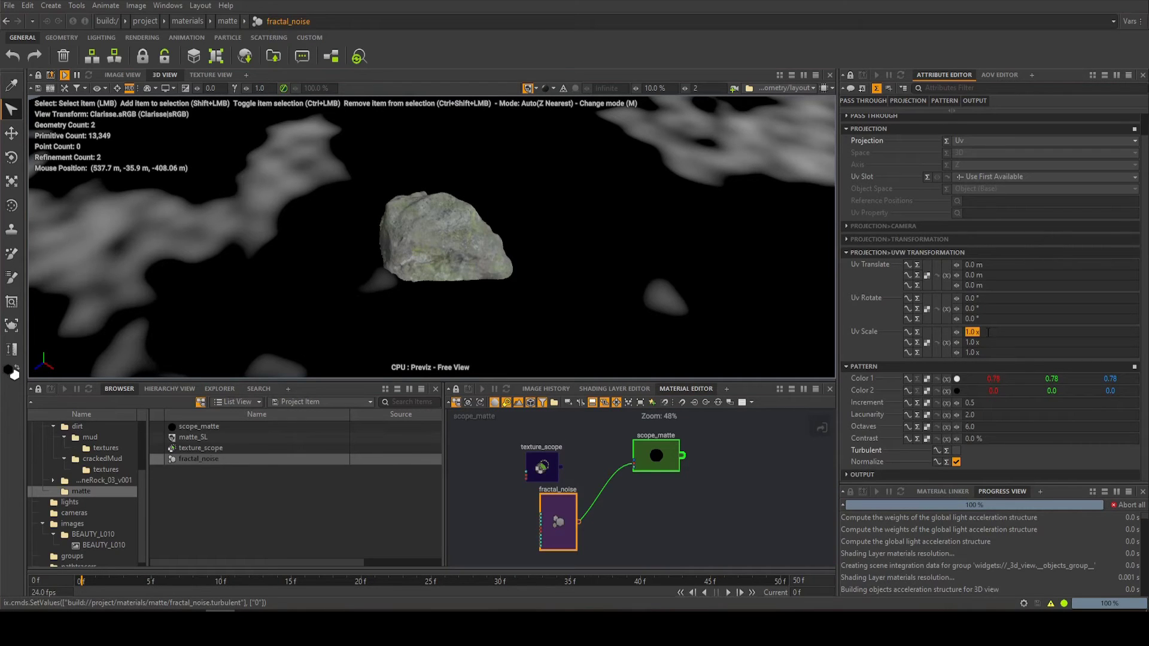
pyautogui.write('.025')
pyautogui.press('Tab')
pyautogui.write('.0')
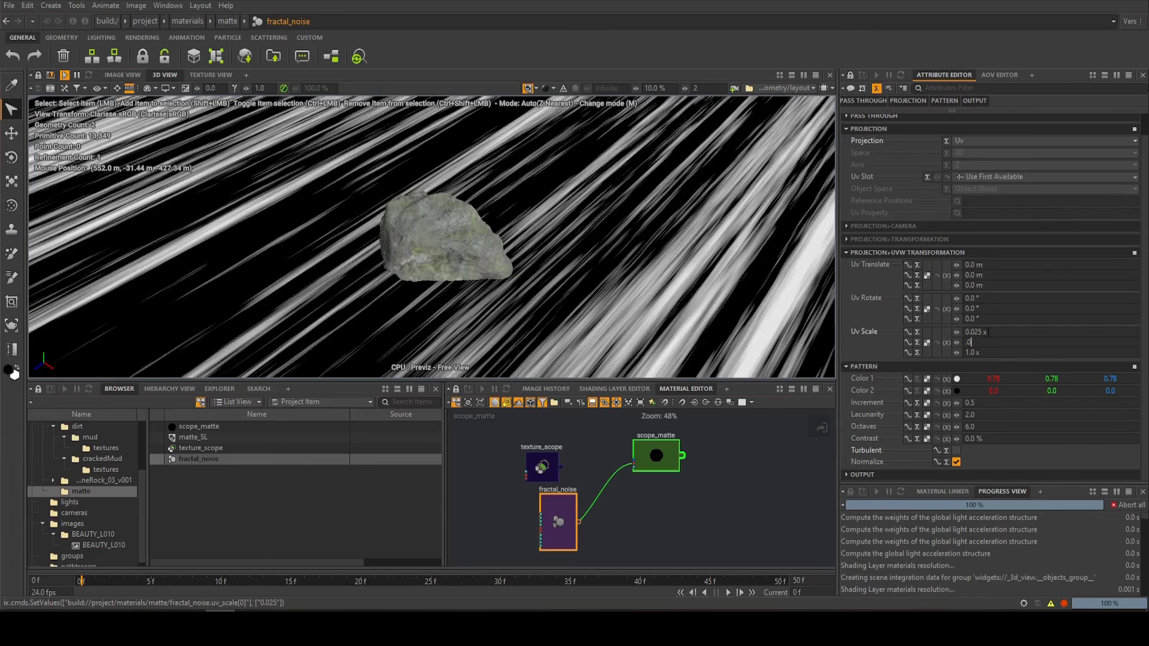
pyautogui.write('25')
pyautogui.press('Tab')
pyautogui.write('.025')
pyautogui.press('Tab')
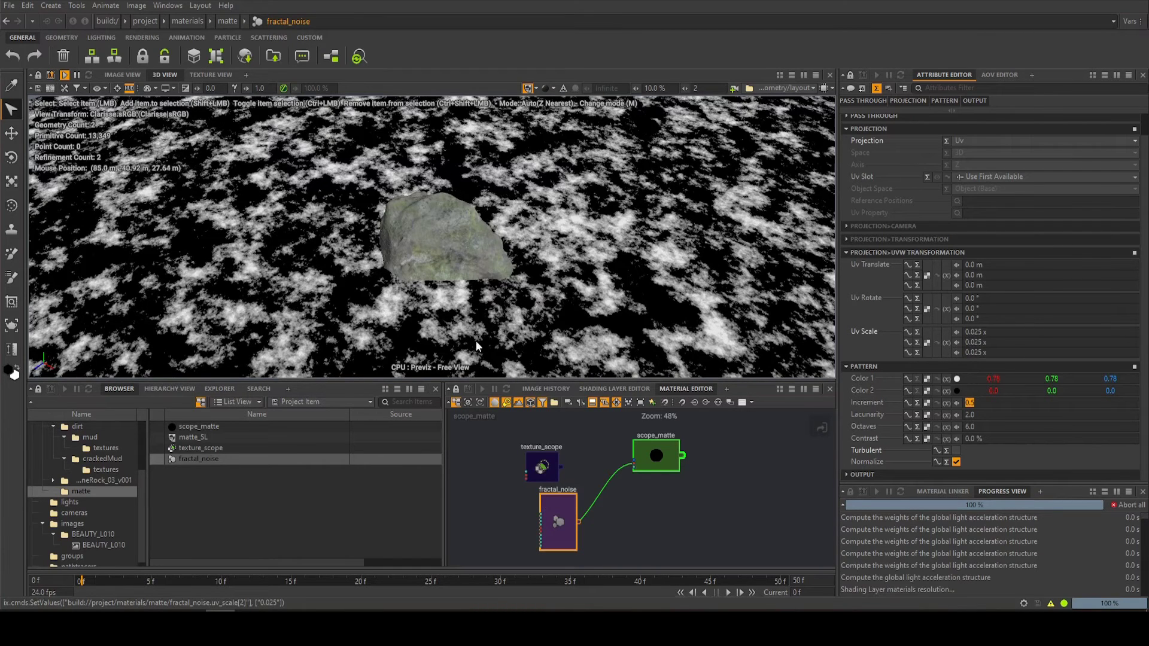
# - Create a Multi Blend color texture and insert it into the link between fractal_noise and scope_matte
pyautogui.moveTo(558, 522); pyautogui.dragTo(524, 522)
pyautogui.rightClick(621, 504)
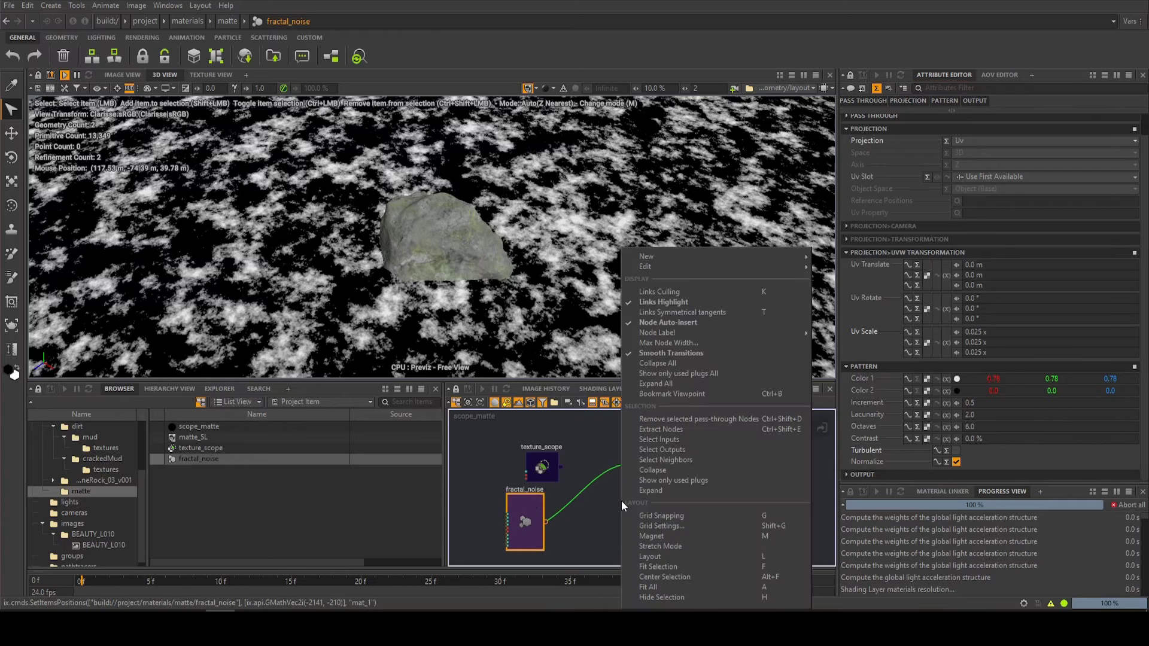
pyautogui.write('mul')
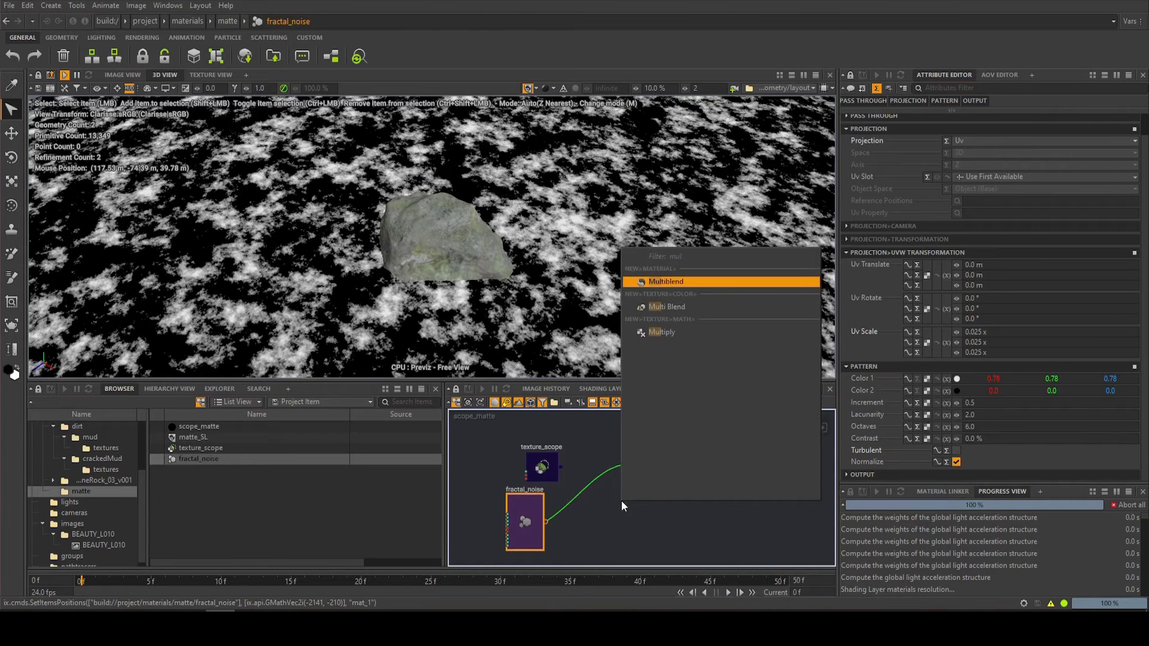
pyautogui.press('Down')
pyautogui.press('Return')
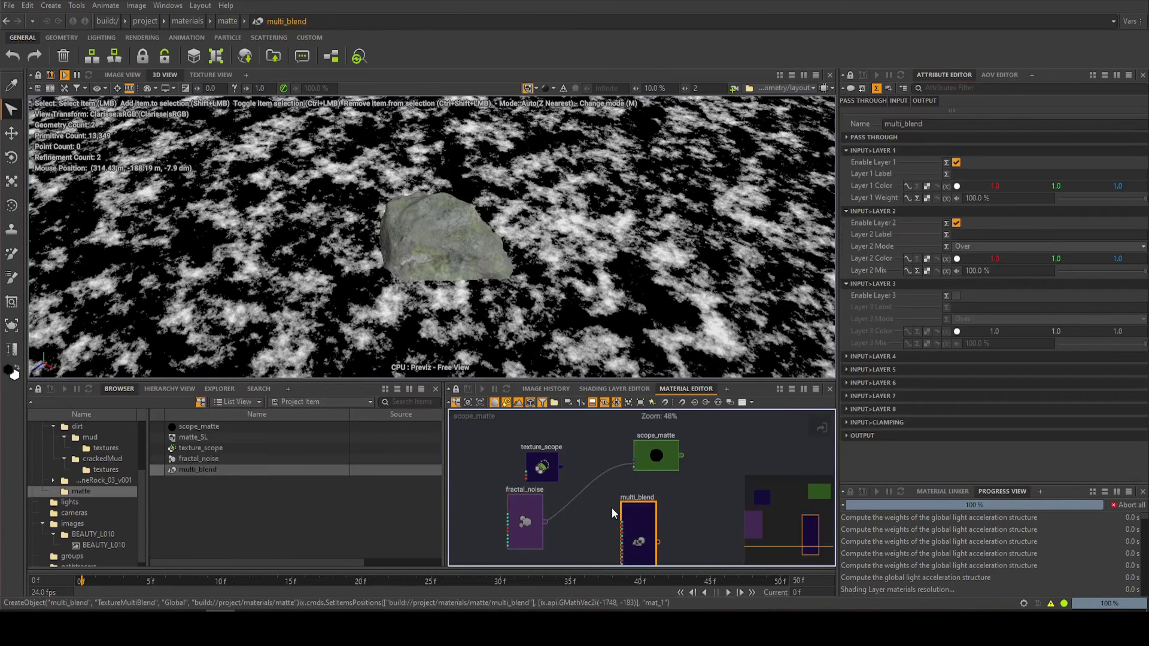
pyautogui.moveTo(621, 501); pyautogui.dragTo(600, 474)
# - Connect texture_scope to multi_blend's Layer 1 Color and reroute fractal_noise to its Layer 2 Color
pyautogui.scroll(4, 598, 475)
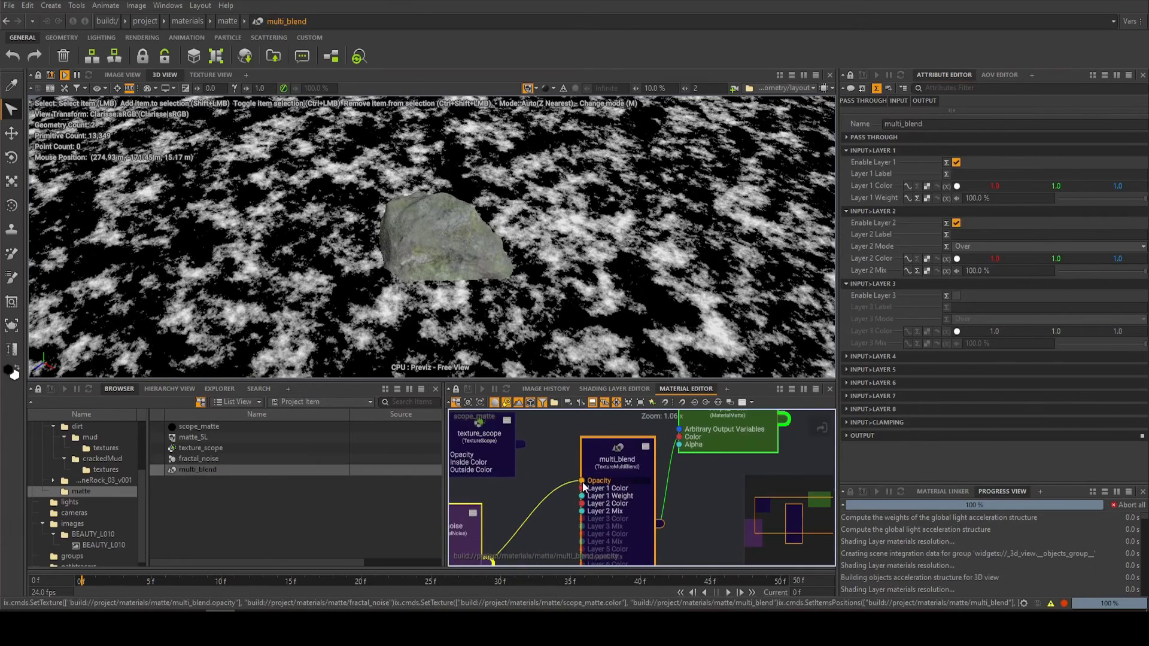
pyautogui.moveTo(519, 444); pyautogui.dragTo(579, 488)
pyautogui.click(568, 479)
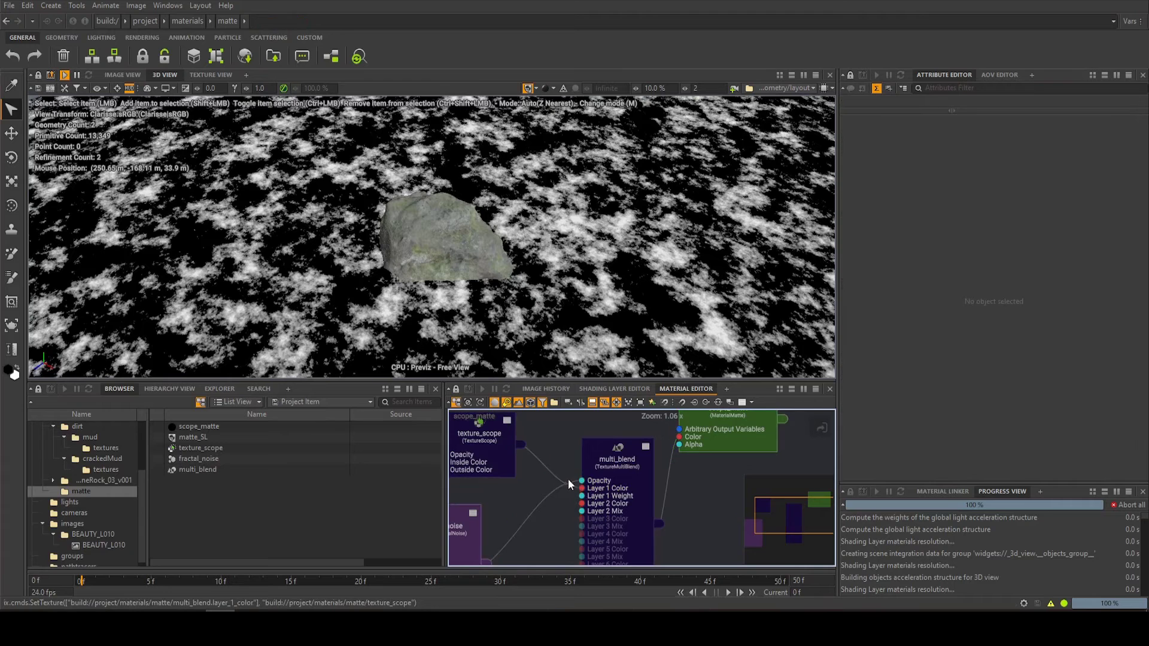
pyautogui.moveTo(562, 503); pyautogui.dragTo(579, 504)
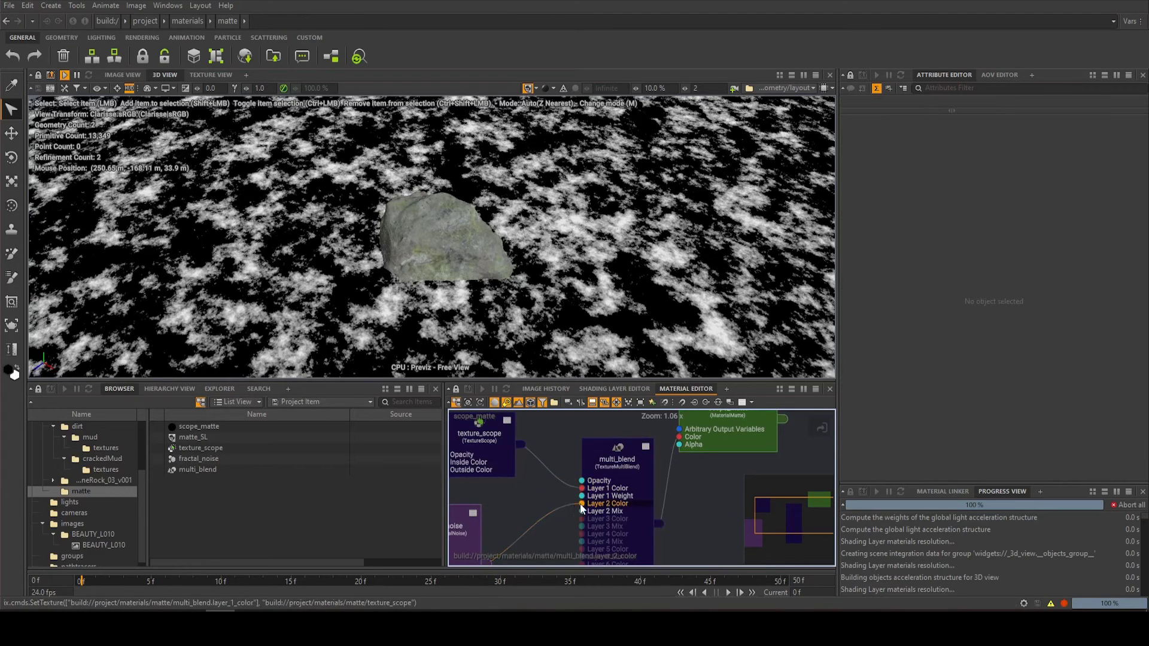
# - Set the multi_blend texture's Layer 2 Mode to Subtract
pyautogui.scroll(-3, 550, 502)
pyautogui.click(612, 489)
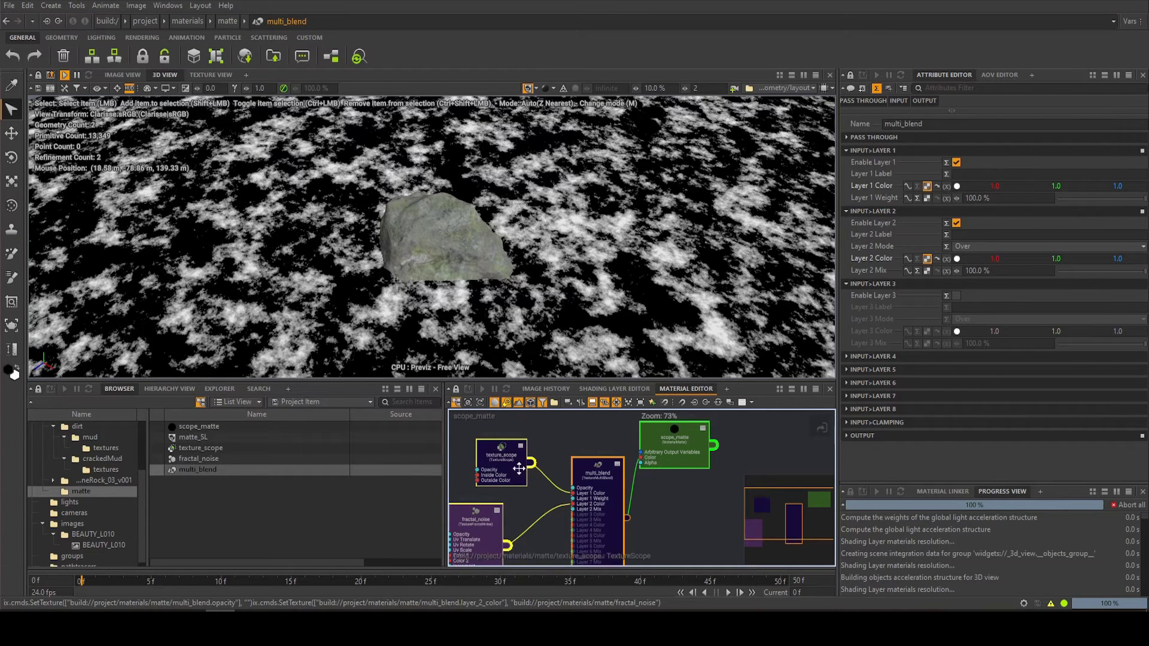
pyautogui.click(969, 249)
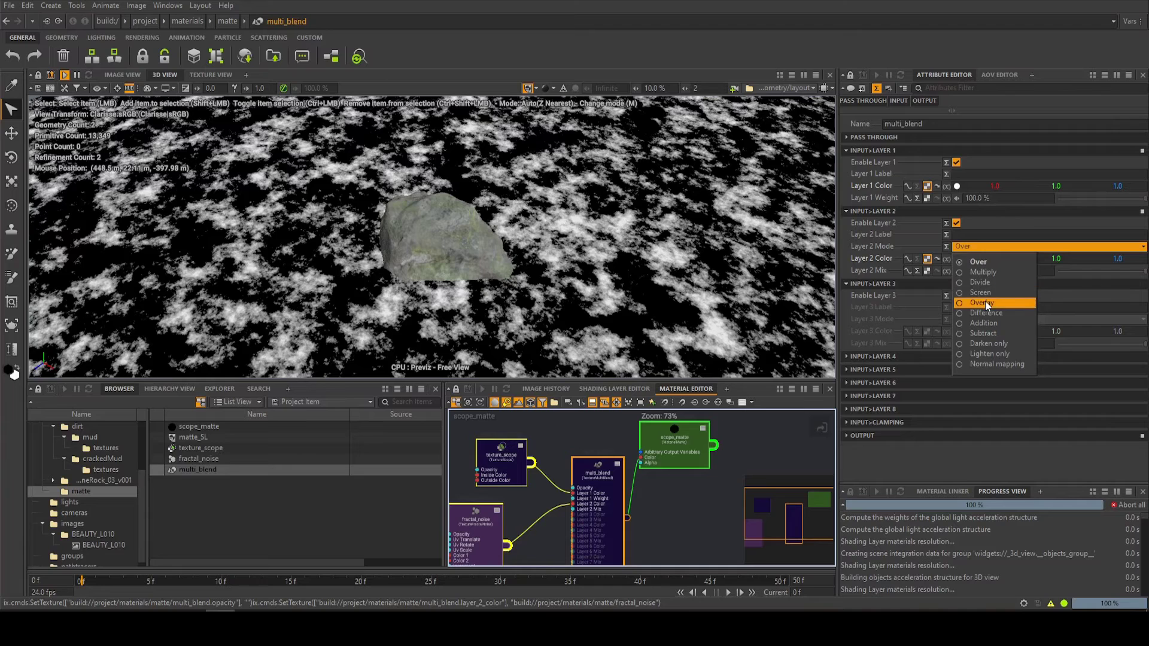
pyautogui.click(984, 333)
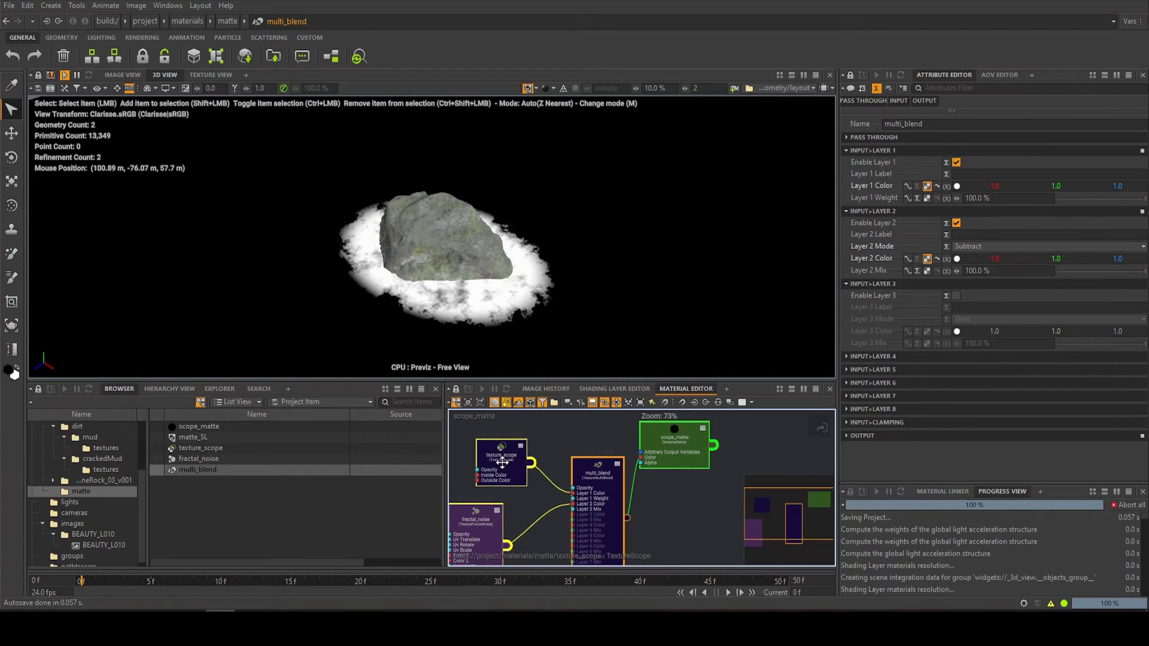
# - Duplicate the scope item in the geometry/layout context
pyautogui.scroll(3, 126, 473)
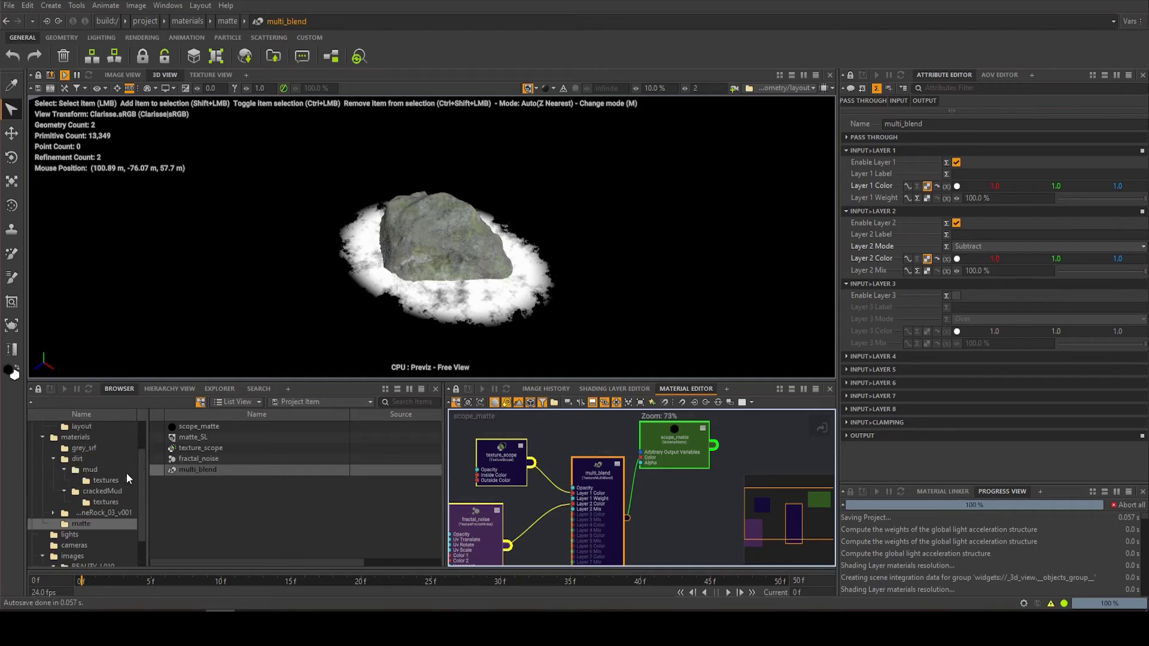
pyautogui.click(87, 469)
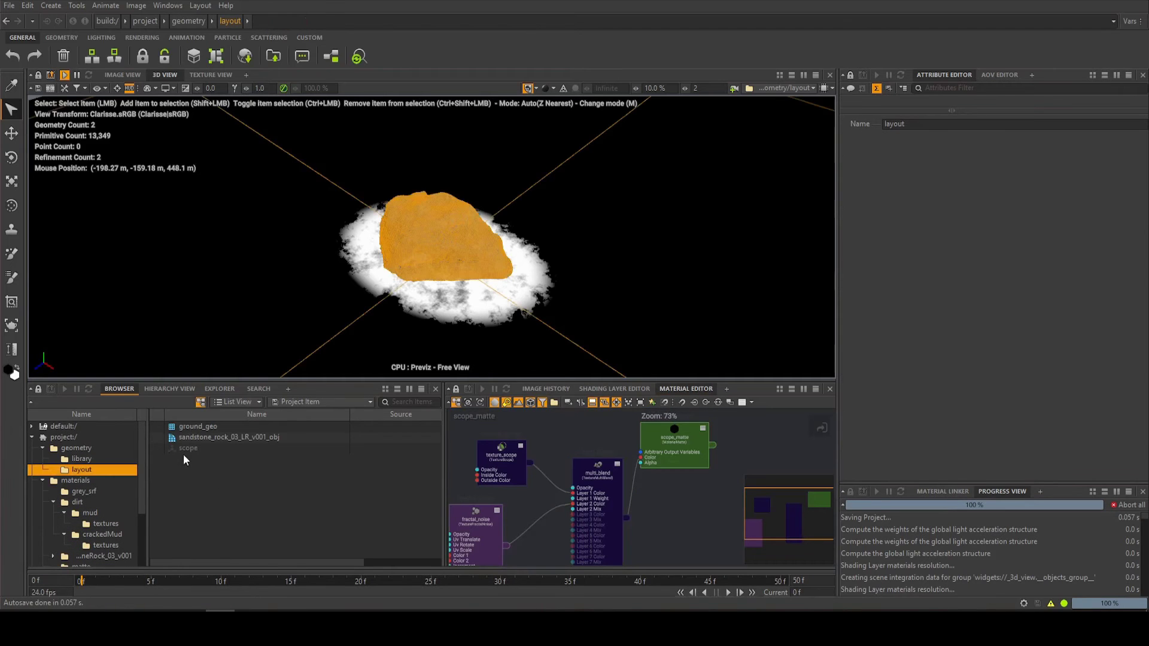
pyautogui.click(195, 448)
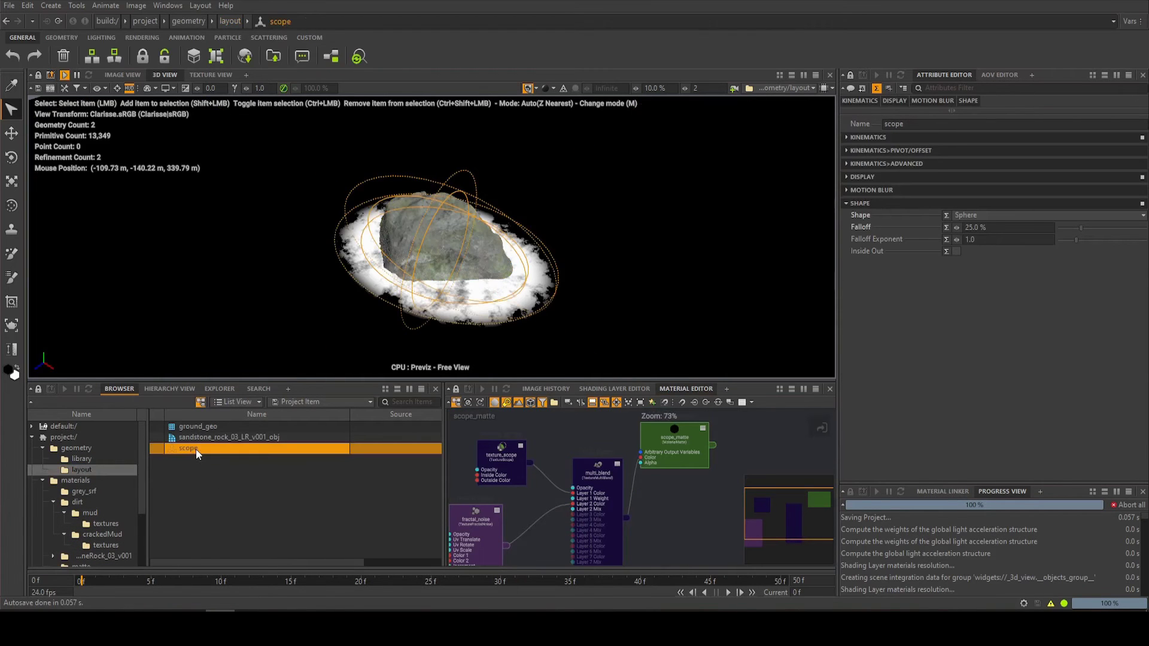
pyautogui.hotkey('ctrl', 'v')
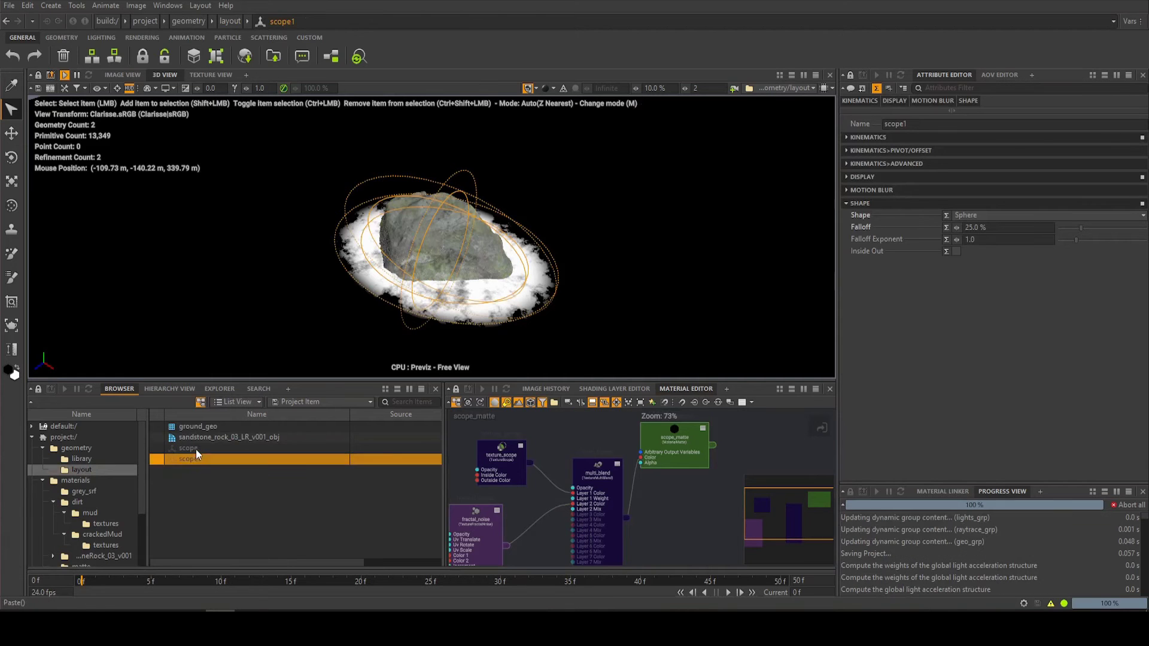
# - Set the scope1 falloff to 20% and scale it down uniformly around the rock to about 200.8 × 142.1 × 142.1
pyautogui.press('w')
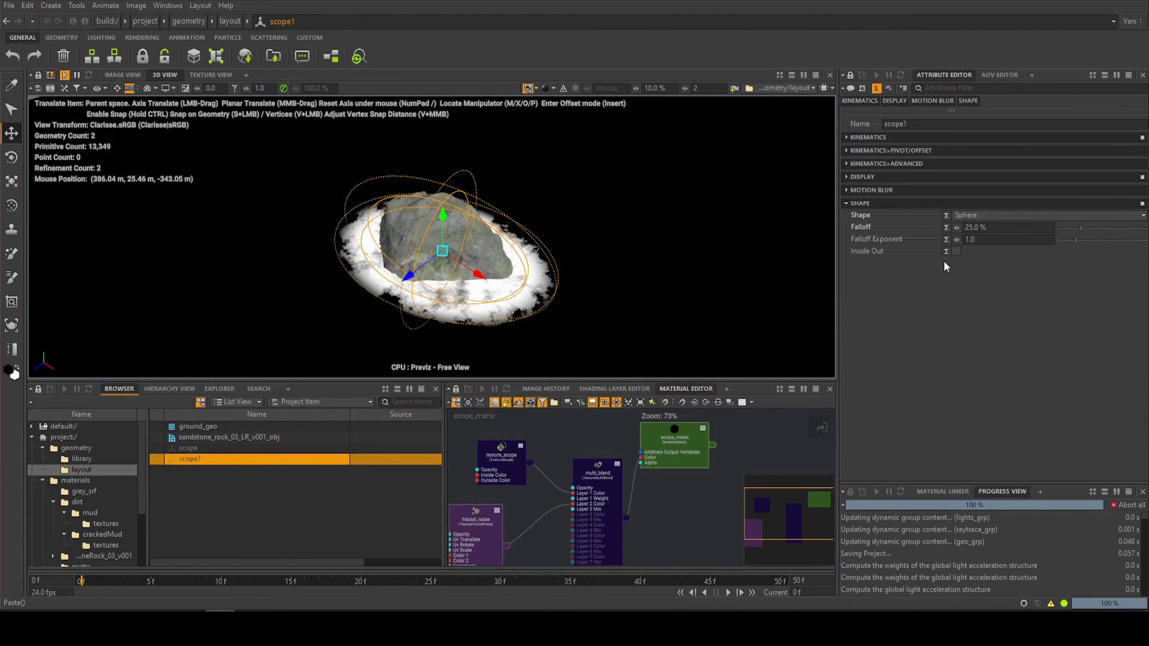
pyautogui.click(995, 229)
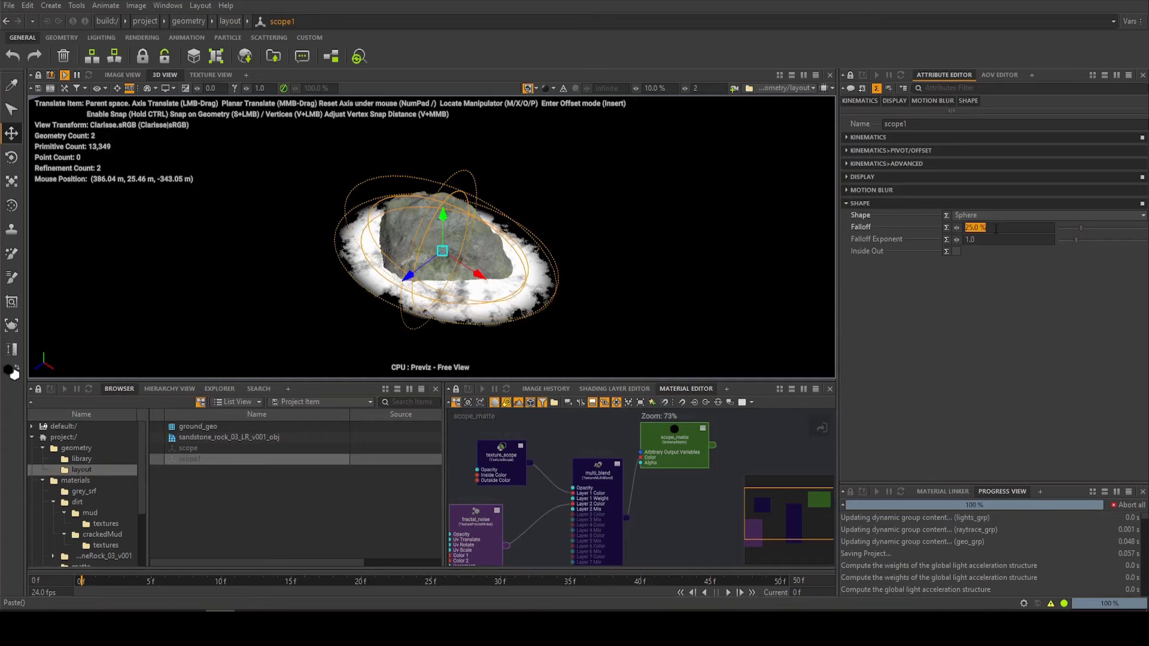
pyautogui.write('20')
pyautogui.press('Return')
pyautogui.press('r')
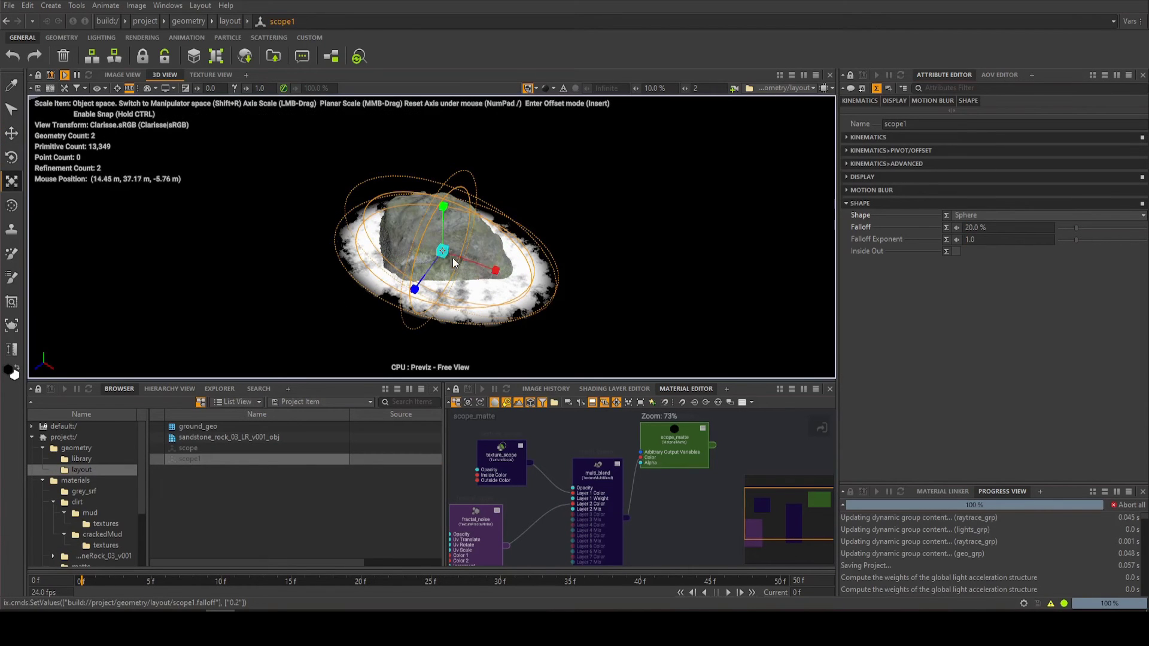
pyautogui.moveTo(453, 262); pyautogui.dragTo(352, 249)
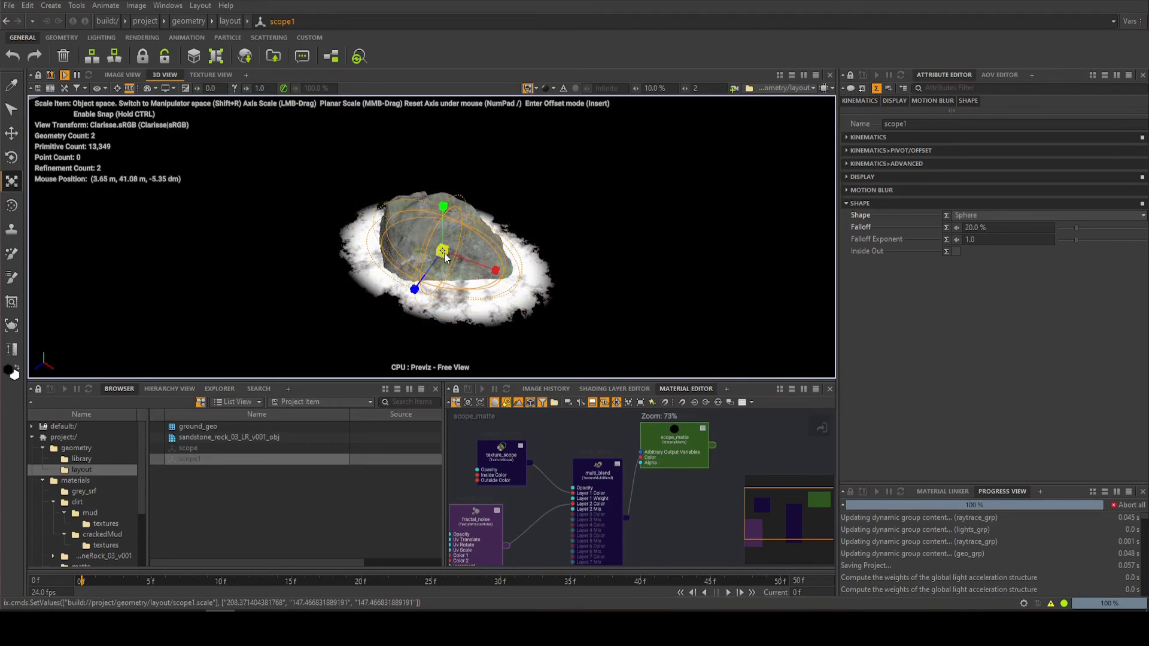
pyautogui.moveTo(445, 258); pyautogui.dragTo(438, 256)
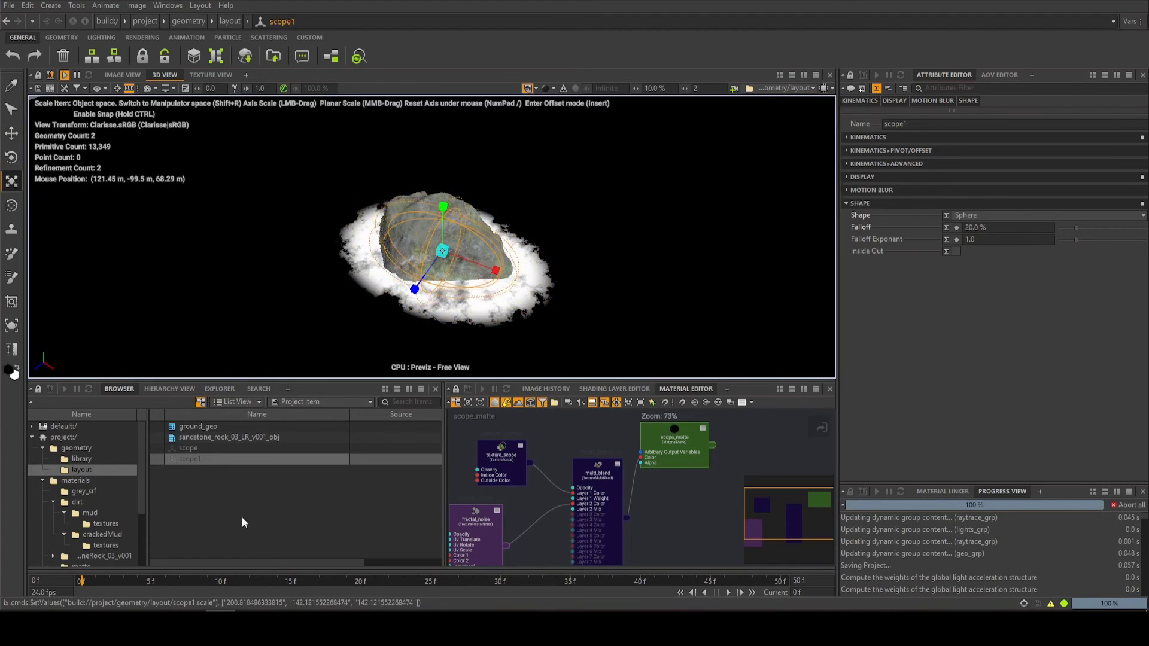
# - Add a second Scope texture to the scope_matte network and rearrange the nodes so it sits beneath fractal_noise
pyautogui.scroll(-3, 519, 463)
pyautogui.click(515, 456)
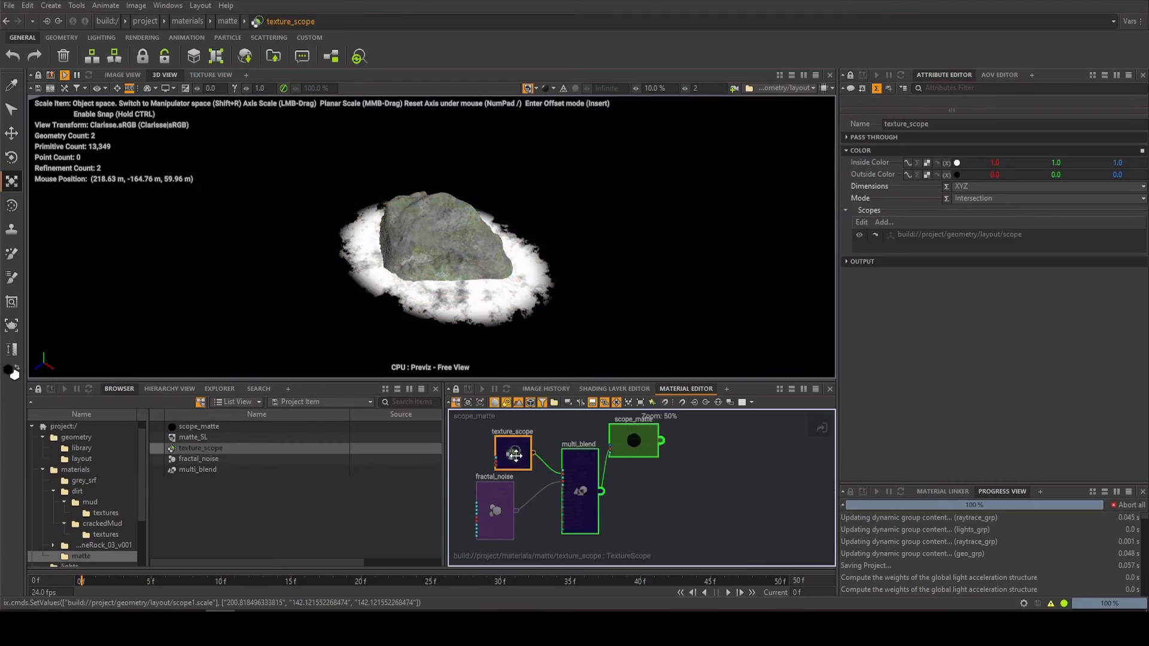
pyautogui.moveTo(516, 456); pyautogui.dragTo(488, 448)
pyautogui.moveTo(570, 474); pyautogui.dragTo(559, 461)
pyautogui.rightClick(554, 546)
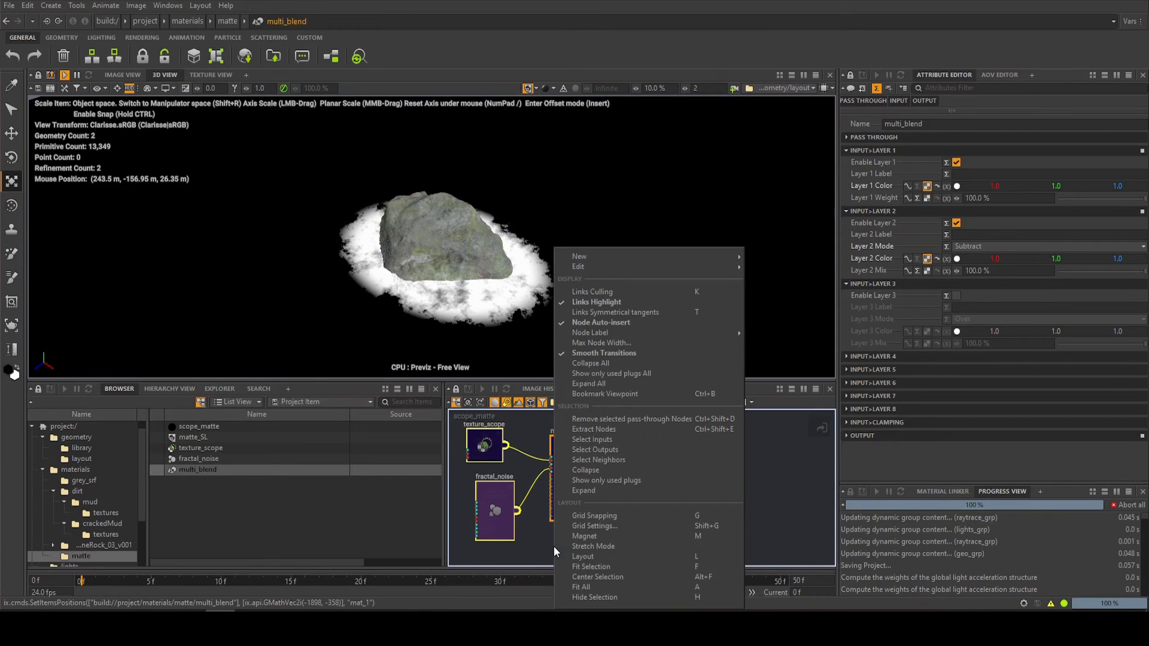
pyautogui.write('scope')
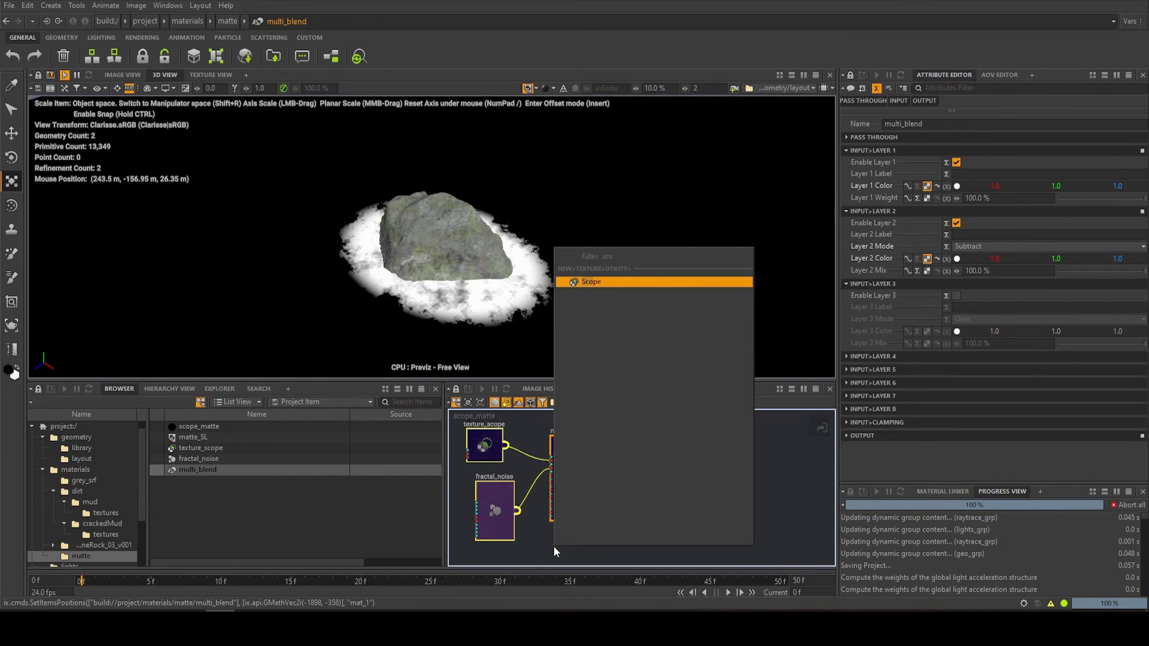
pyautogui.press('Return')
pyautogui.moveTo(589, 509); pyautogui.dragTo(605, 474, button='middle')
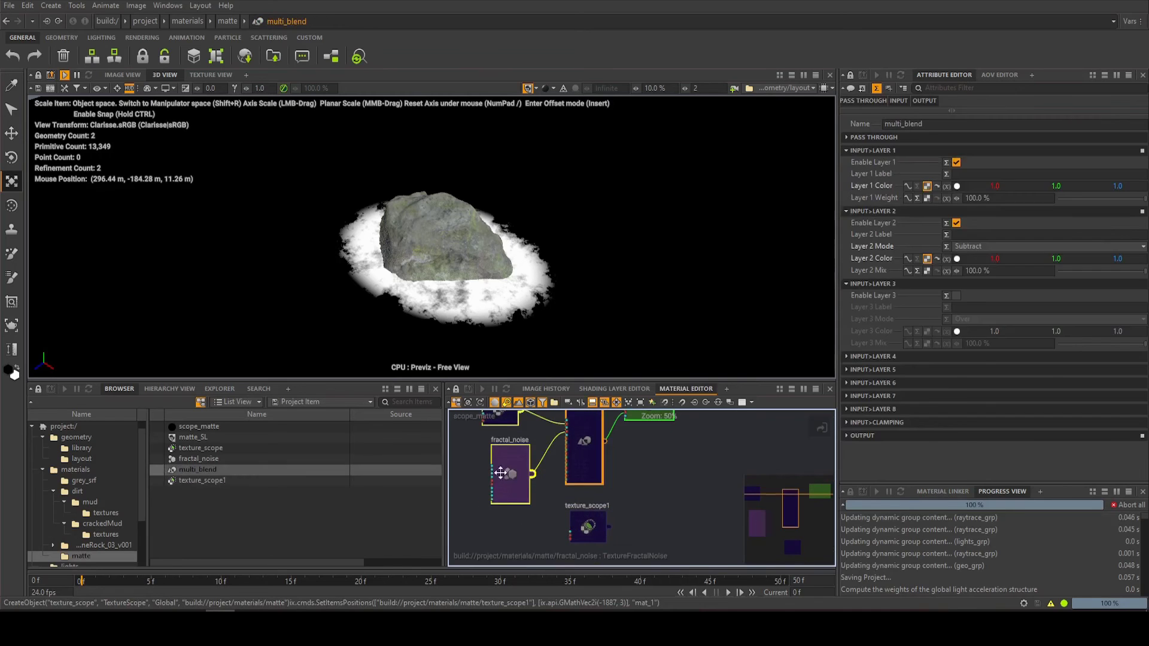
pyautogui.moveTo(503, 472); pyautogui.dragTo(485, 464)
pyautogui.moveTo(577, 526); pyautogui.dragTo(522, 516)
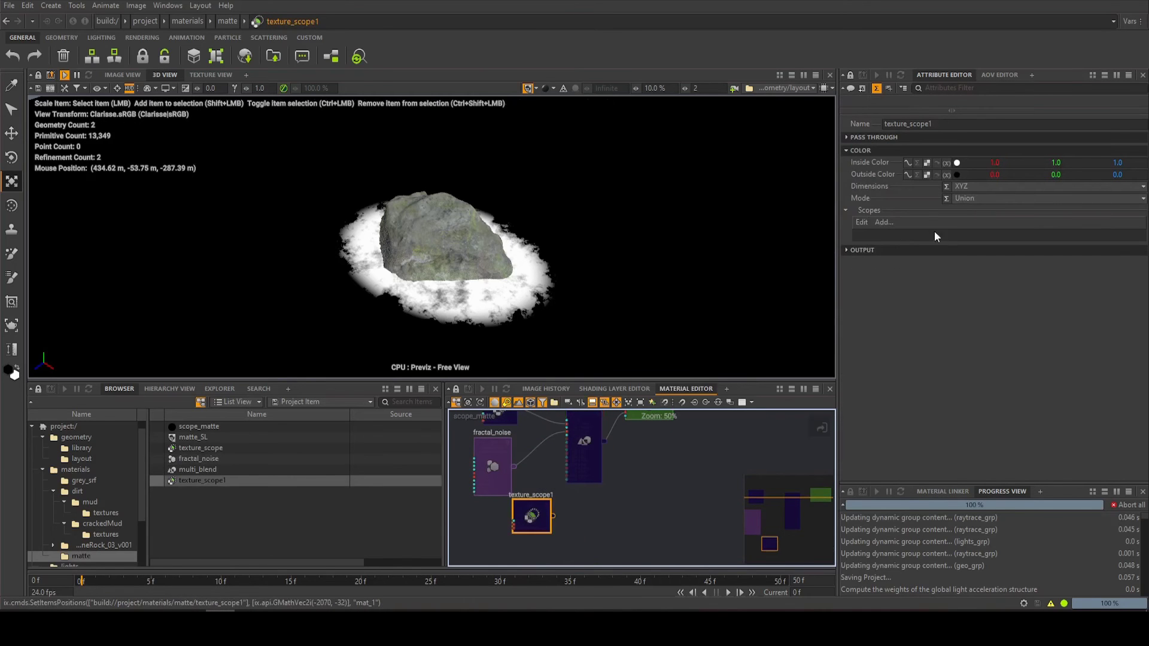
# - Assign geometry/layout/scope1 to the Scopes list of texture_scope1
pyautogui.click(890, 222)
pyautogui.click(444, 239)
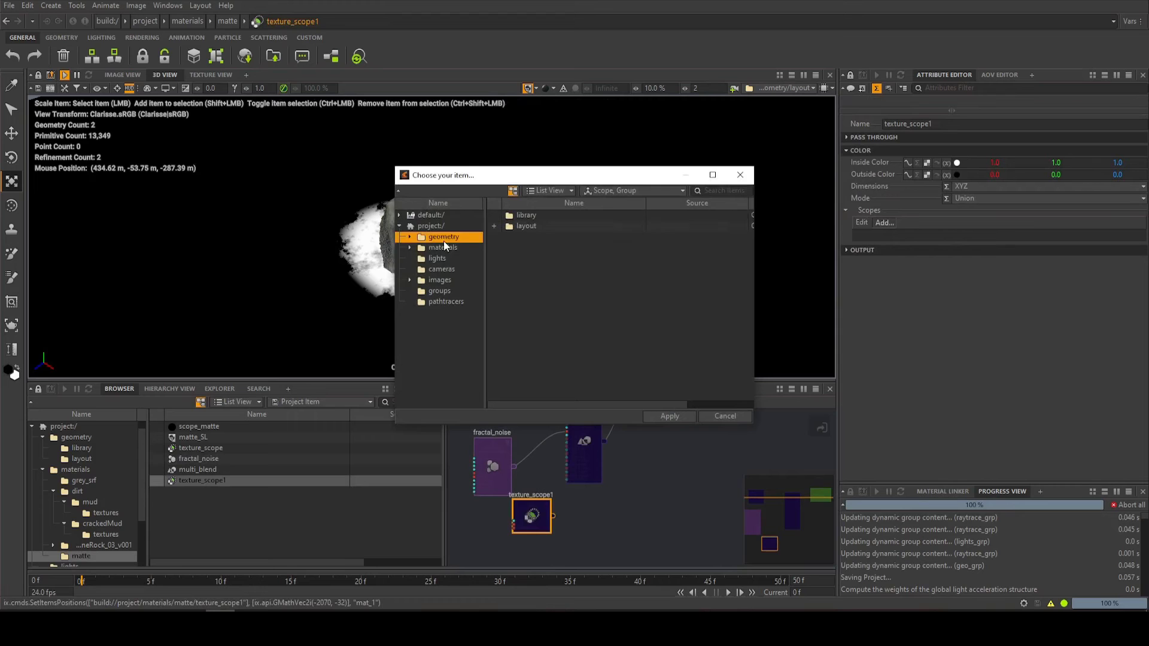
pyautogui.doubleClick(522, 228)
pyautogui.click(529, 228)
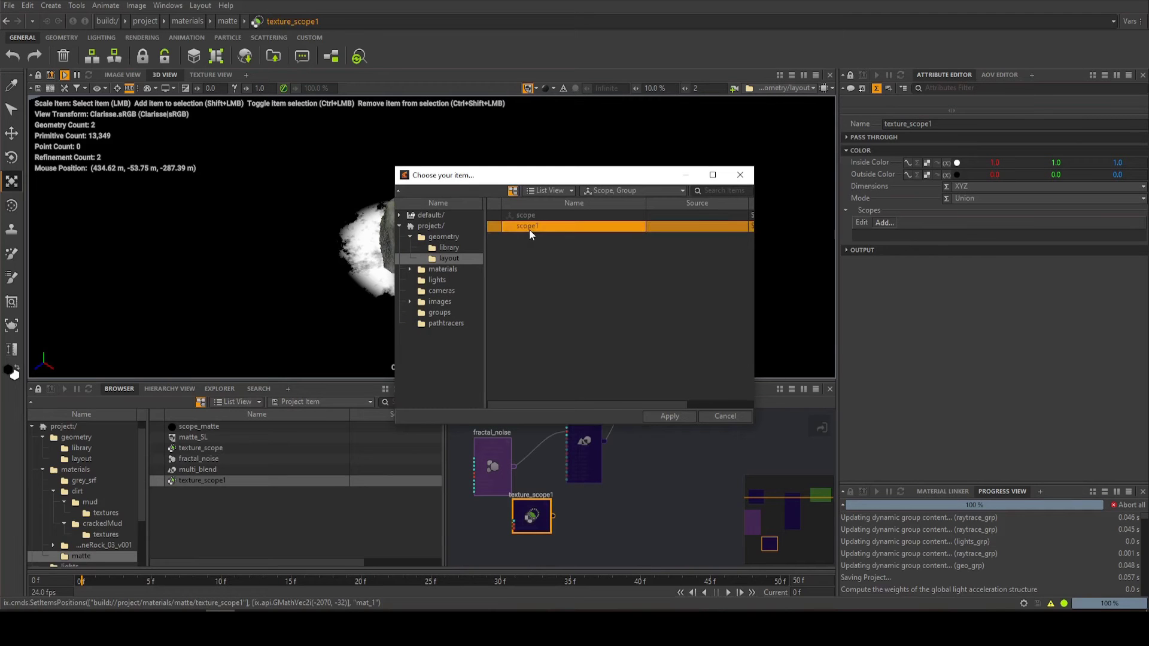
pyautogui.doubleClick(529, 228)
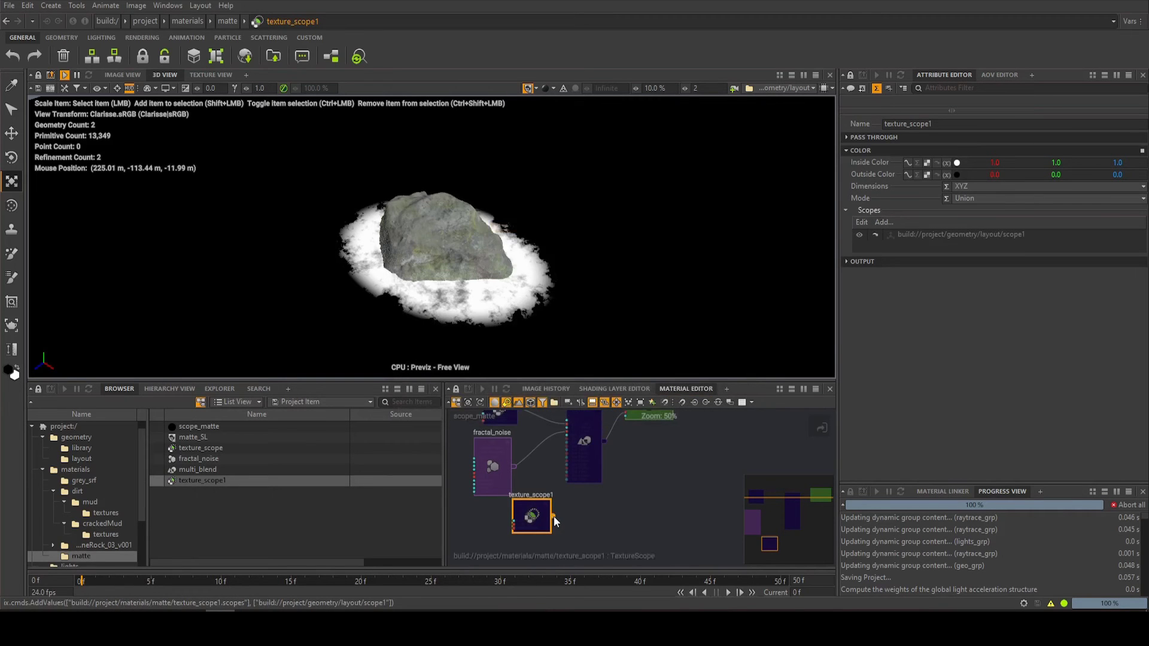
# - Enable layer 3 of multi_blend and connect texture_scope1 to its Layer 3 Color
pyautogui.click(589, 466)
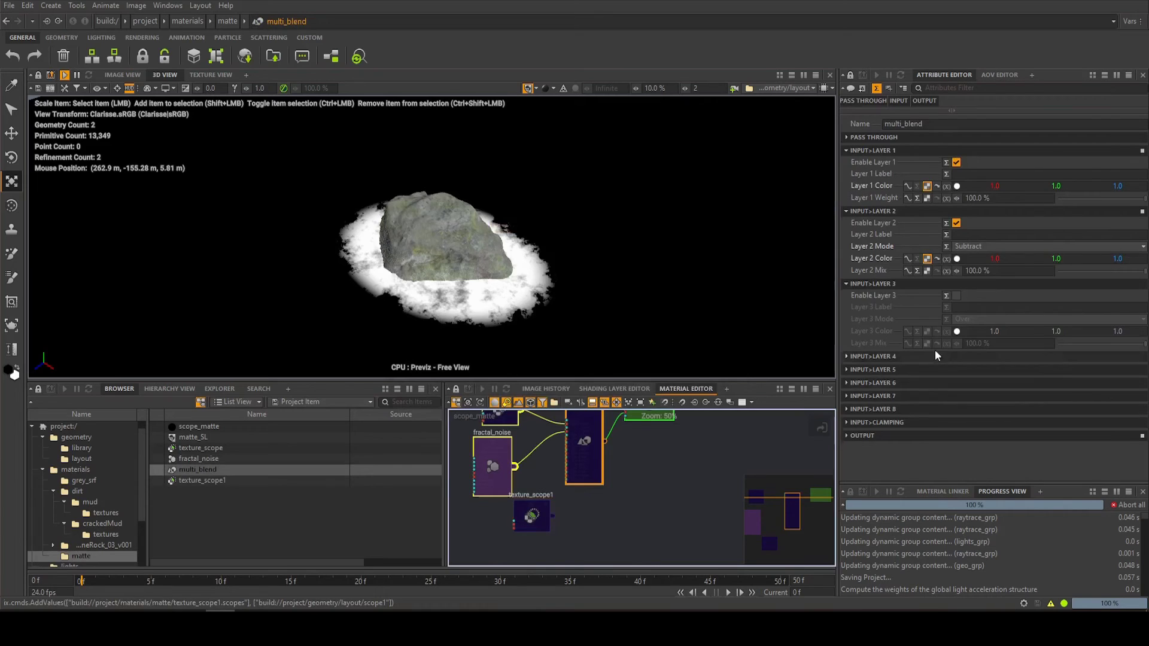
pyautogui.click(956, 296)
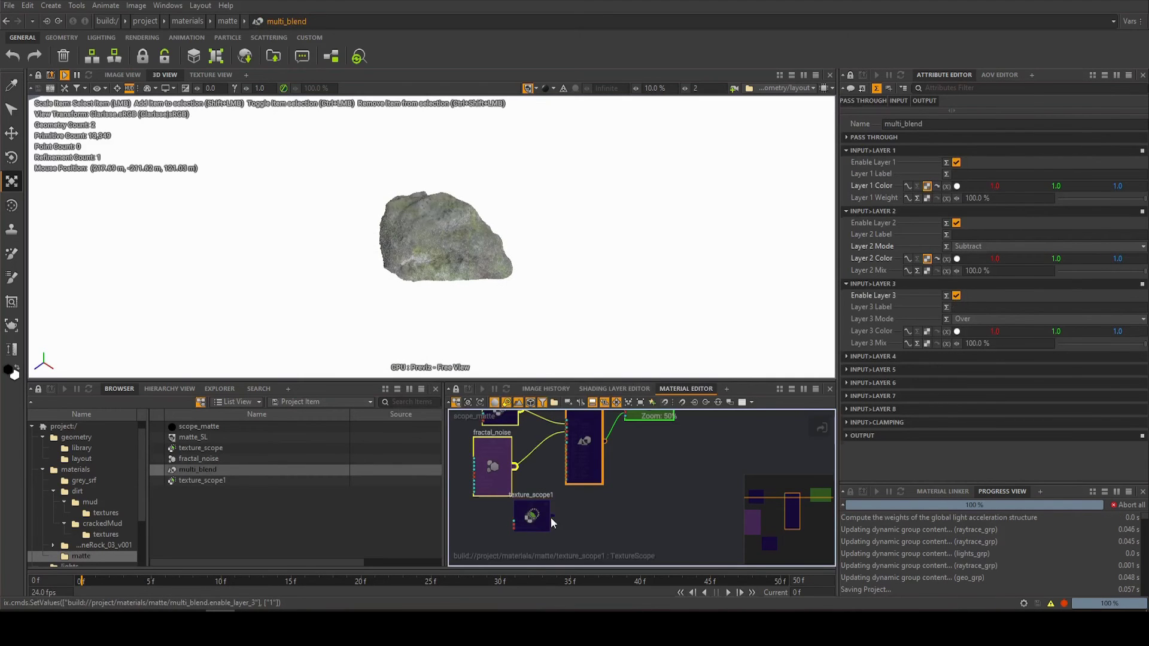
pyautogui.moveTo(584, 436)
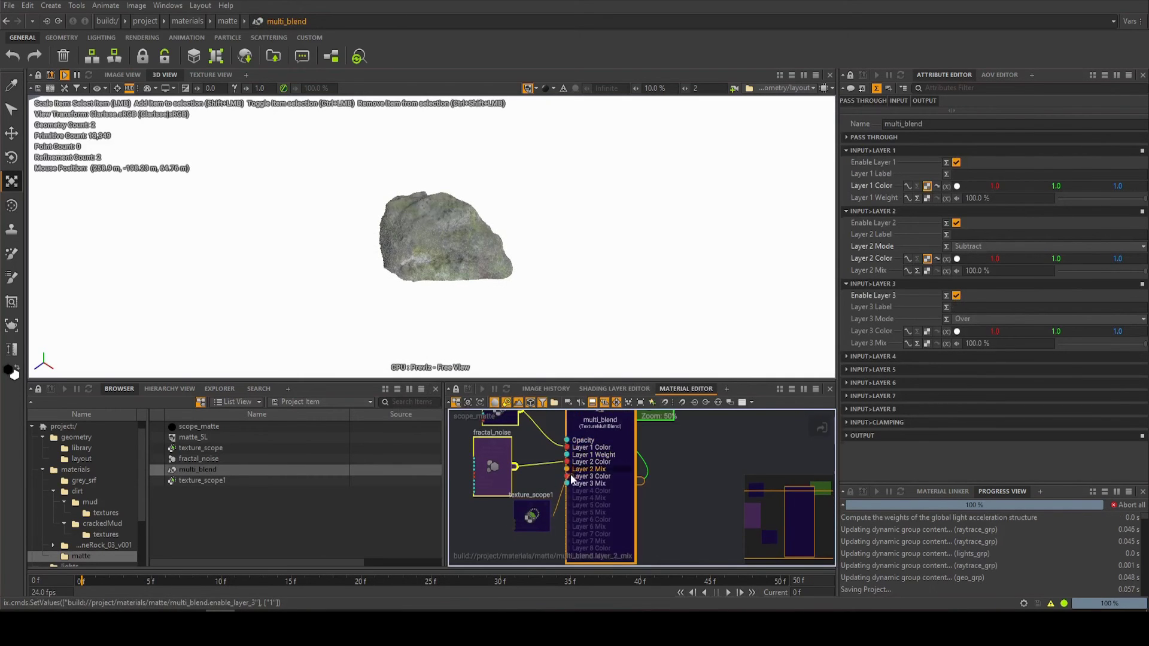
pyautogui.moveTo(571, 481); pyautogui.dragTo(569, 477)
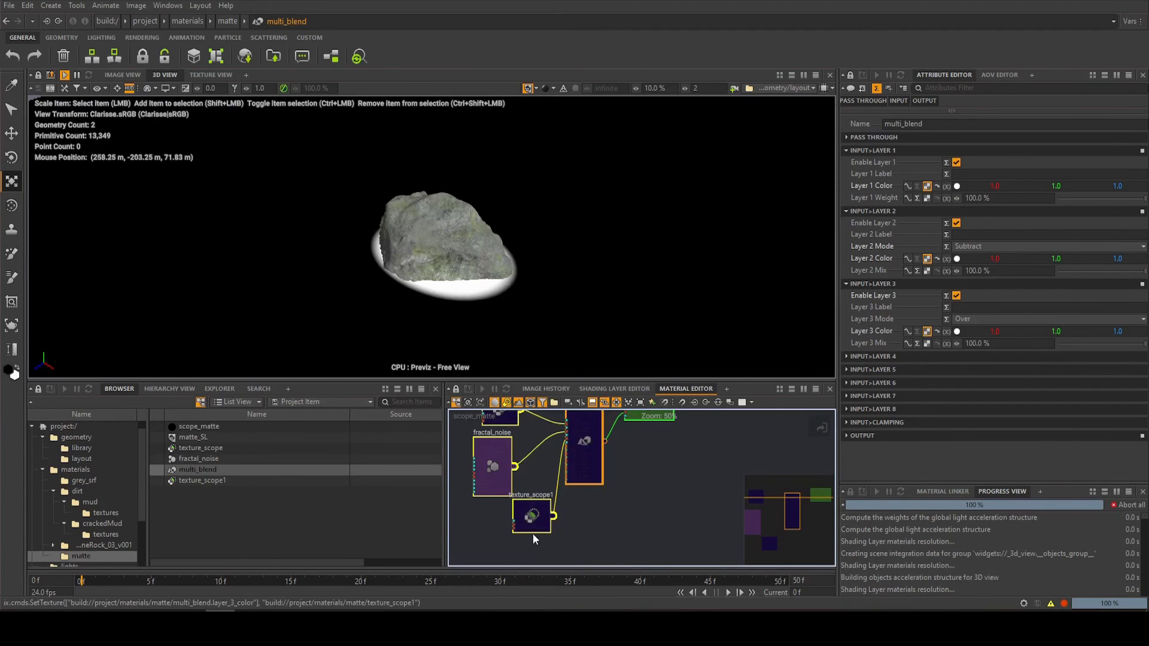
# - Set multi_blend's Layer 3 Mode to Addition and toggle the layer to compare its effect
pyautogui.click(998, 320)
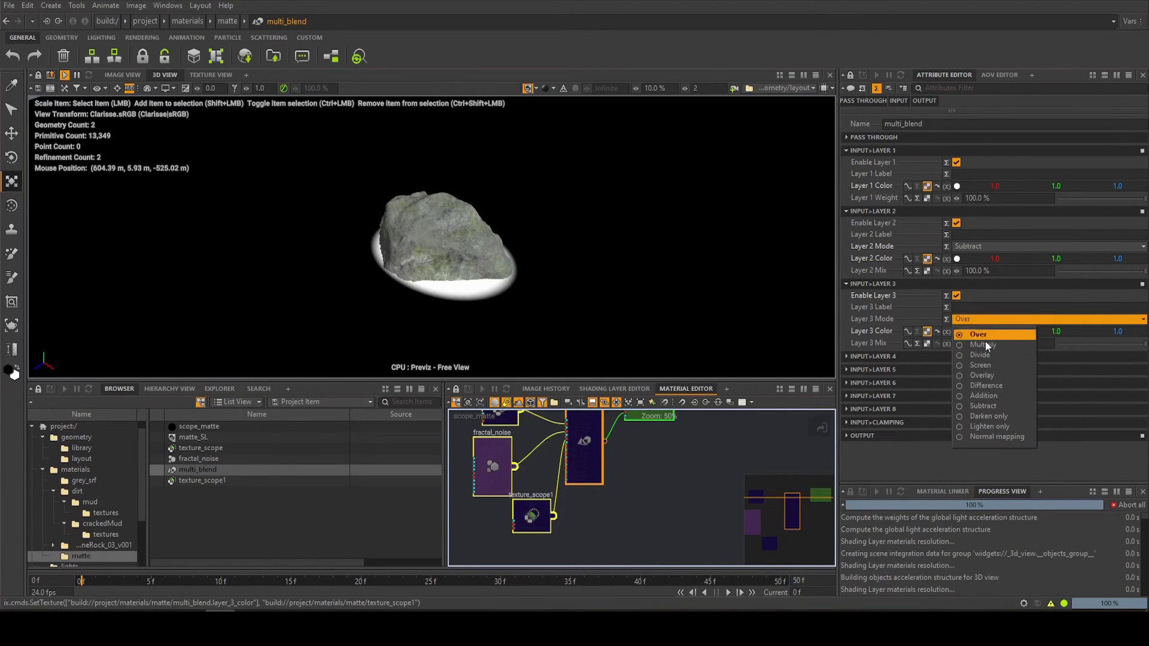
pyautogui.click(986, 396)
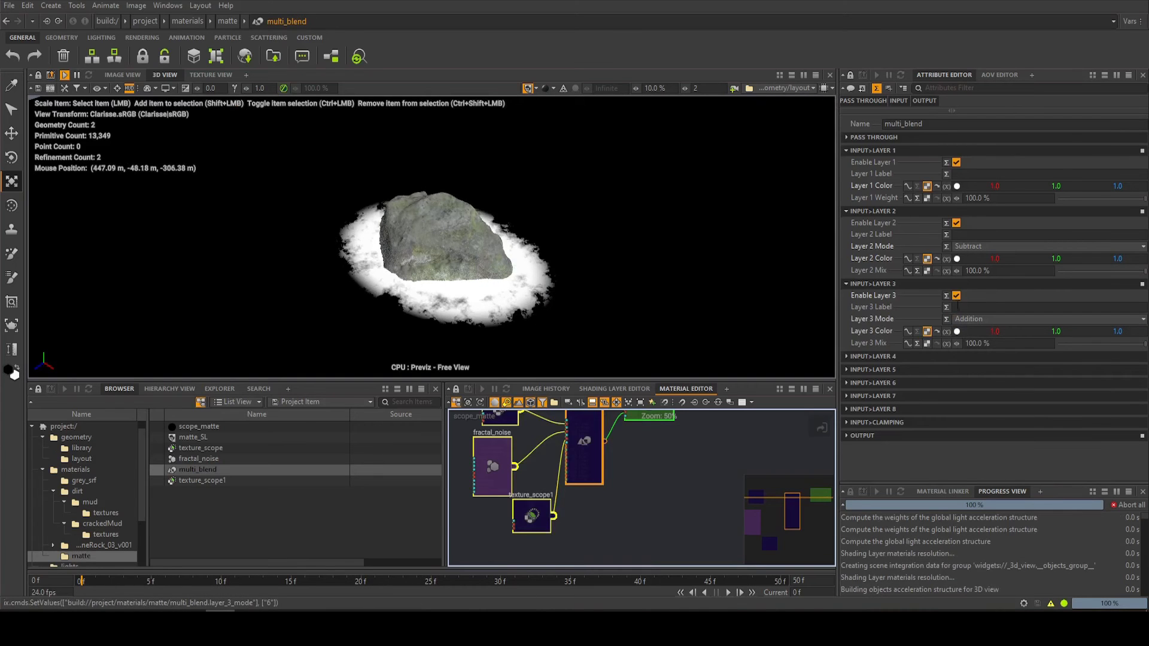
pyautogui.click(957, 296)
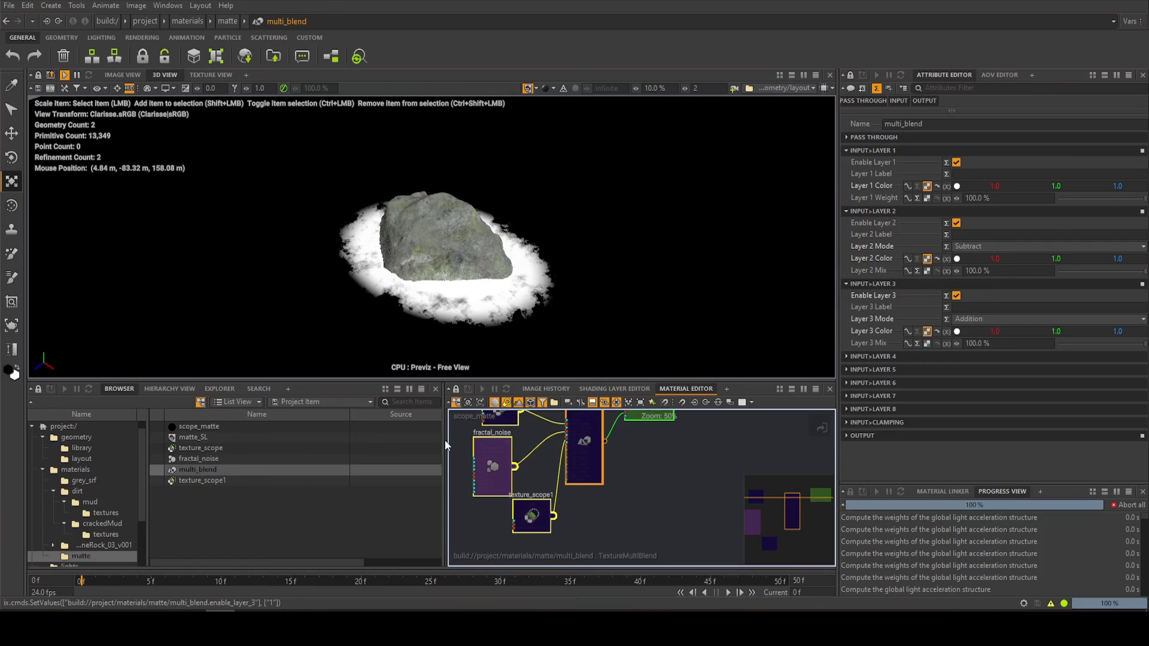
# - Copy the texture_scope, fractal_noise, texture_scope1 and multi_blend nodes from the scope_matte network
pyautogui.scroll(-5, 610, 480)
pyautogui.scroll(3, 640, 473)
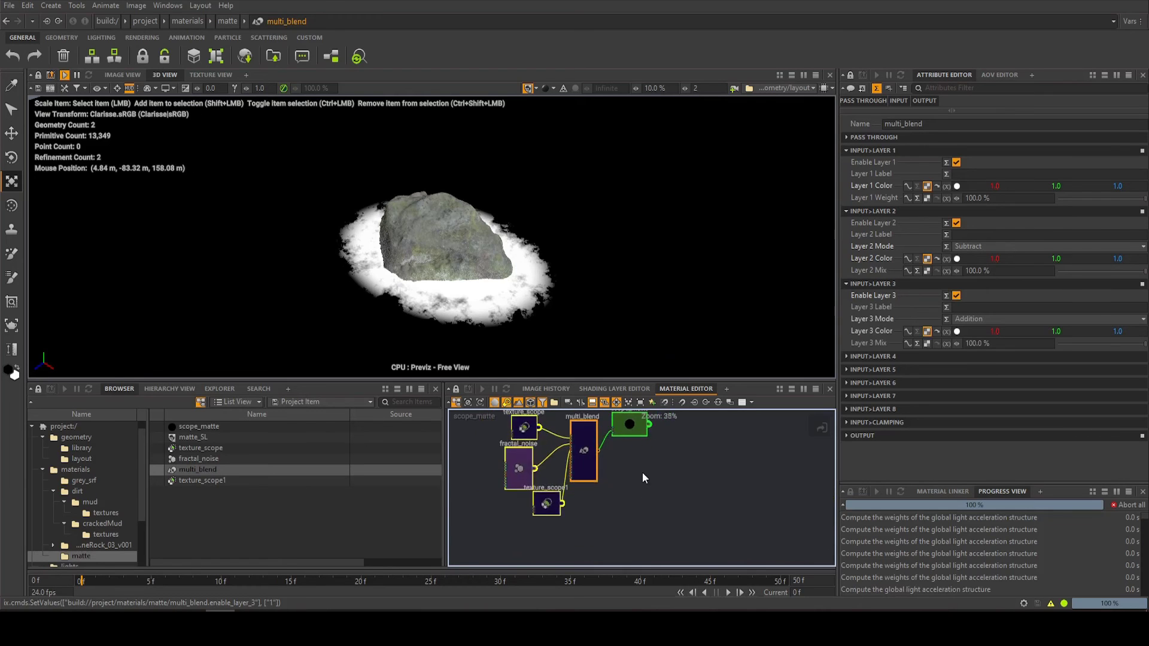
pyautogui.moveTo(645, 455); pyautogui.dragTo(669, 483, button='middle')
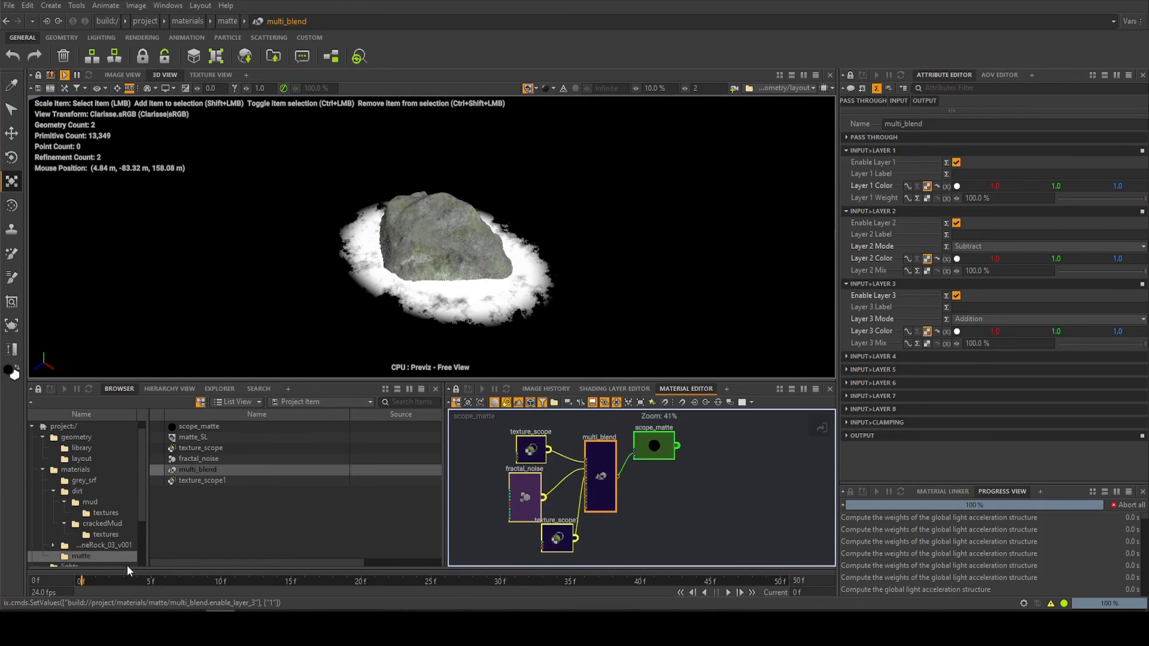
pyautogui.moveTo(467, 424); pyautogui.dragTo(623, 560)
pyautogui.hotkey('ctrl', 'c')
# - Open the mud_blend network from the materials/dirt context and move the mud_blend node aside to make room
pyautogui.click(85, 492)
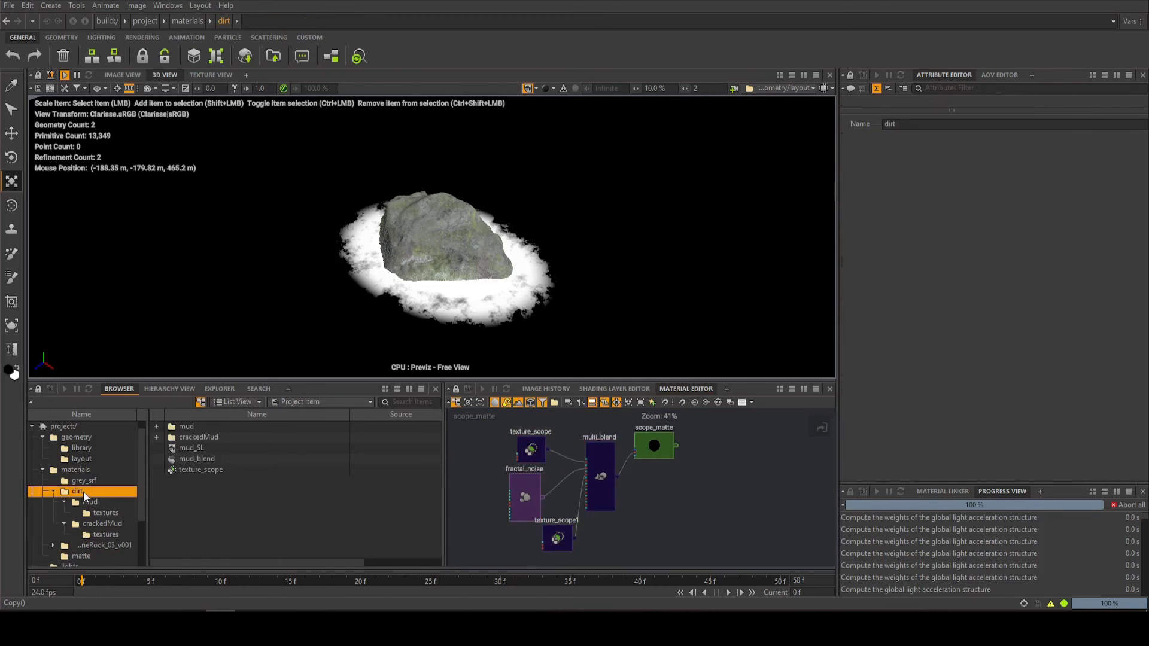
pyautogui.click(227, 458)
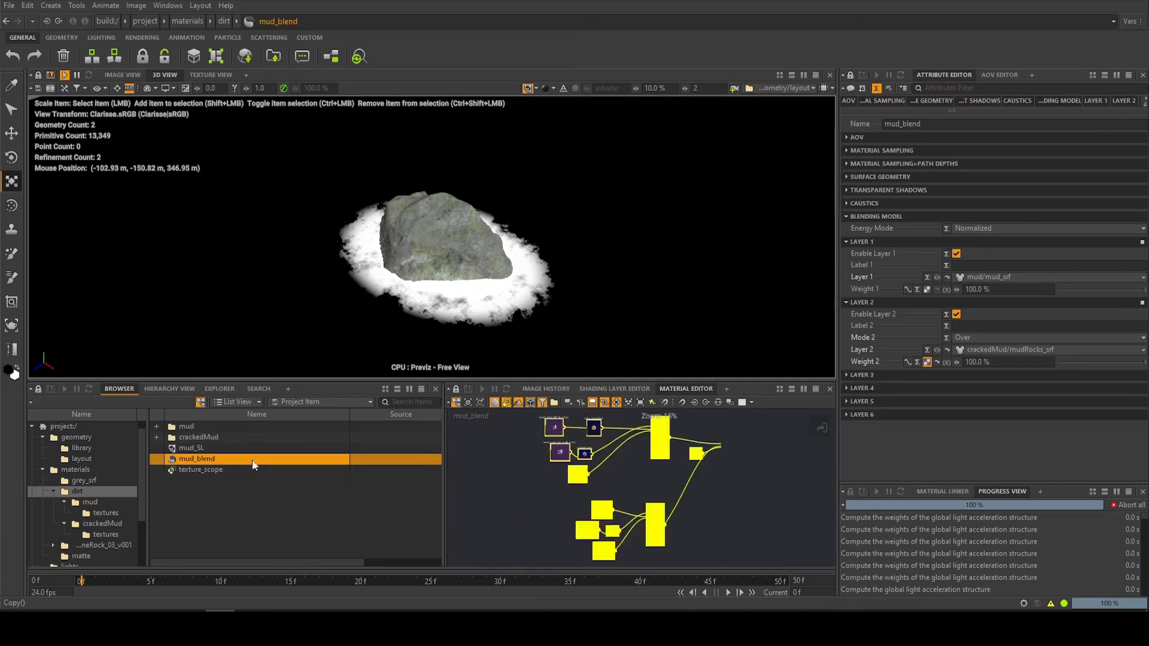
pyautogui.scroll(-1, 662, 472)
pyautogui.moveTo(731, 476); pyautogui.dragTo(636, 494, button='middle')
pyautogui.scroll(3, 632, 478)
pyautogui.scroll(2, 608, 478)
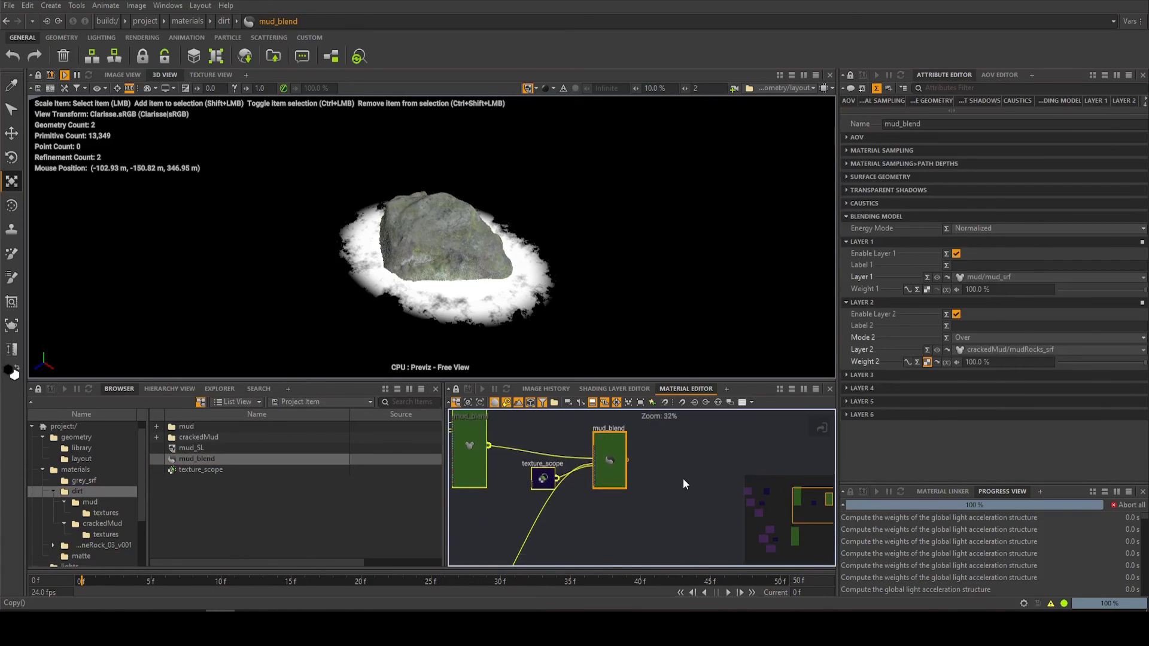
pyautogui.click(683, 480)
pyautogui.moveTo(616, 466); pyautogui.dragTo(677, 451)
# - Paste the copied matte nodes into the mud_blend network and place the group beneath the mud_blend node
pyautogui.click(637, 524)
pyautogui.hotkey('ctrl', 'v')
pyautogui.moveTo(637, 518); pyautogui.dragTo(483, 450)
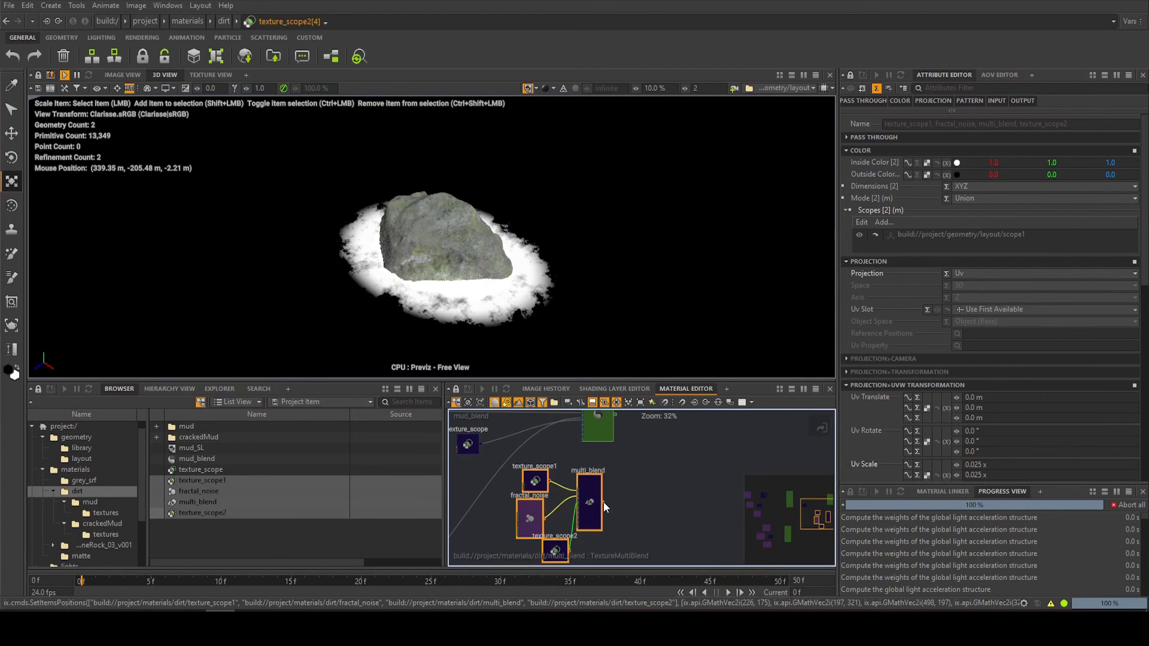
# - Reposition the mud_blend node and connect the pasted multi_blend to its Weight 2 input
pyautogui.moveTo(603, 502); pyautogui.dragTo(670, 477)
pyautogui.moveTo(640, 434); pyautogui.dragTo(622, 473, button='middle')
pyautogui.moveTo(621, 473); pyautogui.dragTo(647, 461)
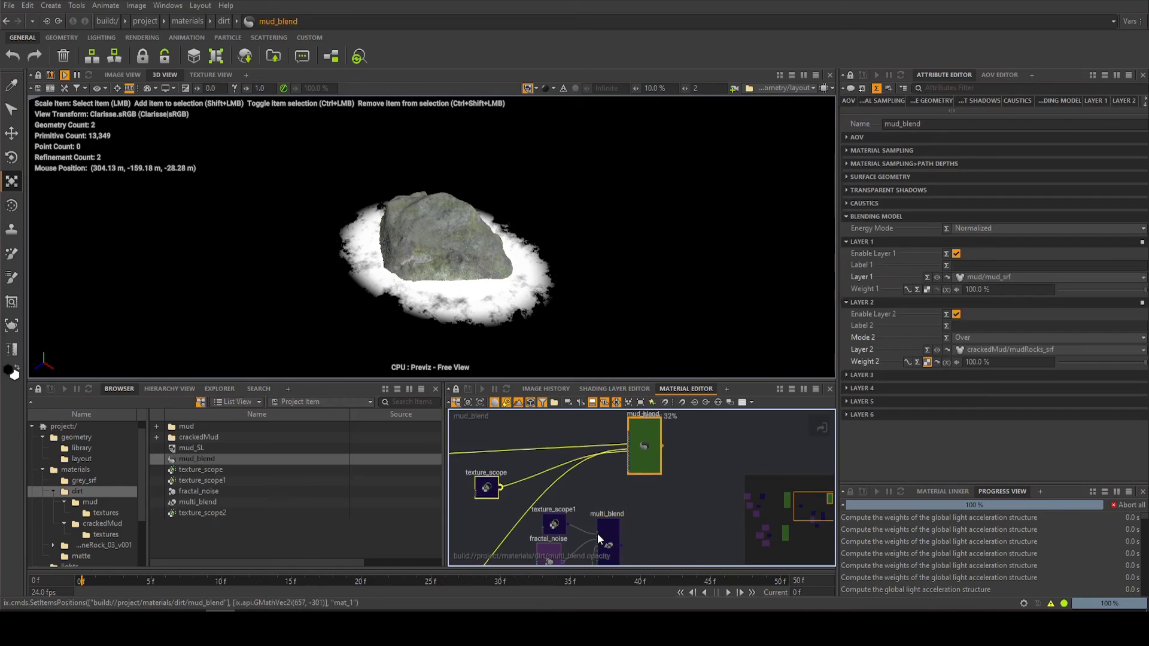
pyautogui.scroll(2, 617, 545)
pyautogui.moveTo(624, 545); pyautogui.dragTo(647, 510)
# - Disable matte/matte_SL in the child shading layers of MASTER_SL
pyautogui.click(87, 472)
pyautogui.click(191, 470)
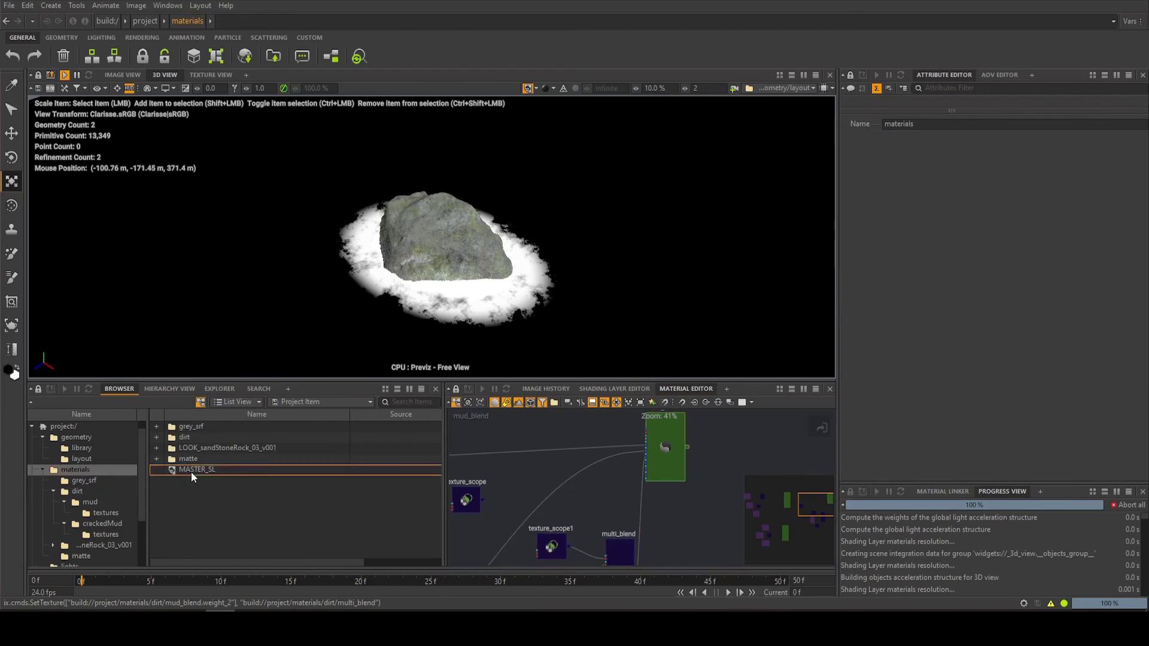
pyautogui.click(858, 197)
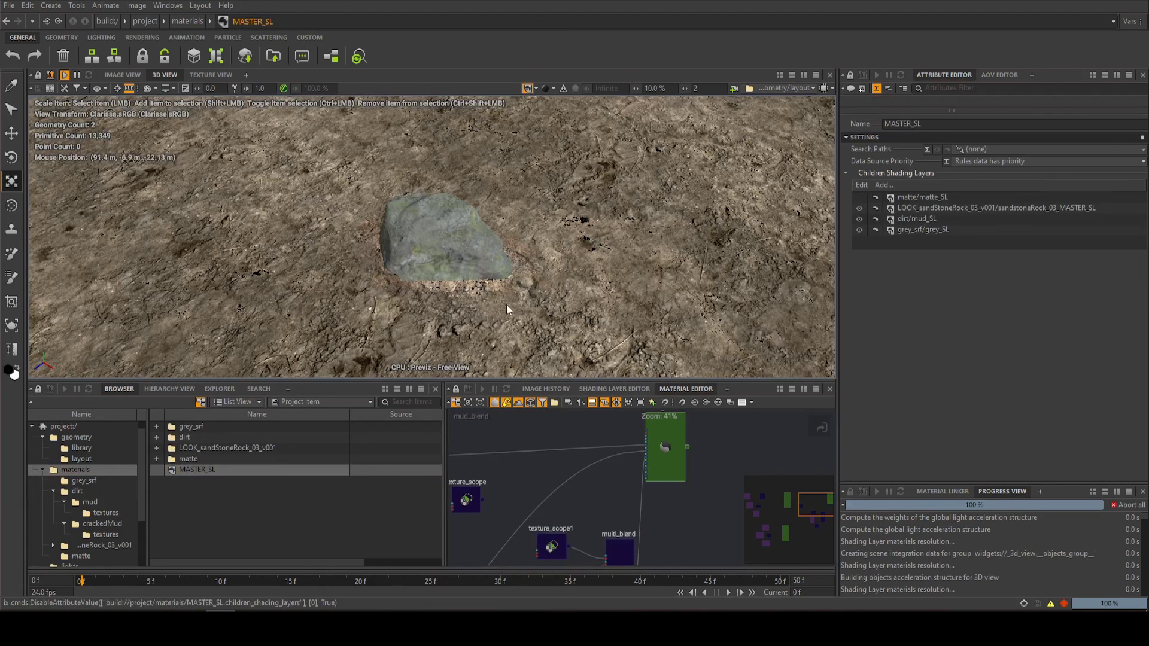
# - Scale geometry/layout/scope up uniformly around the rock to about 391.3 × 276.9 × 276.9, deselect it and view the wider ground
pyautogui.click(90, 458)
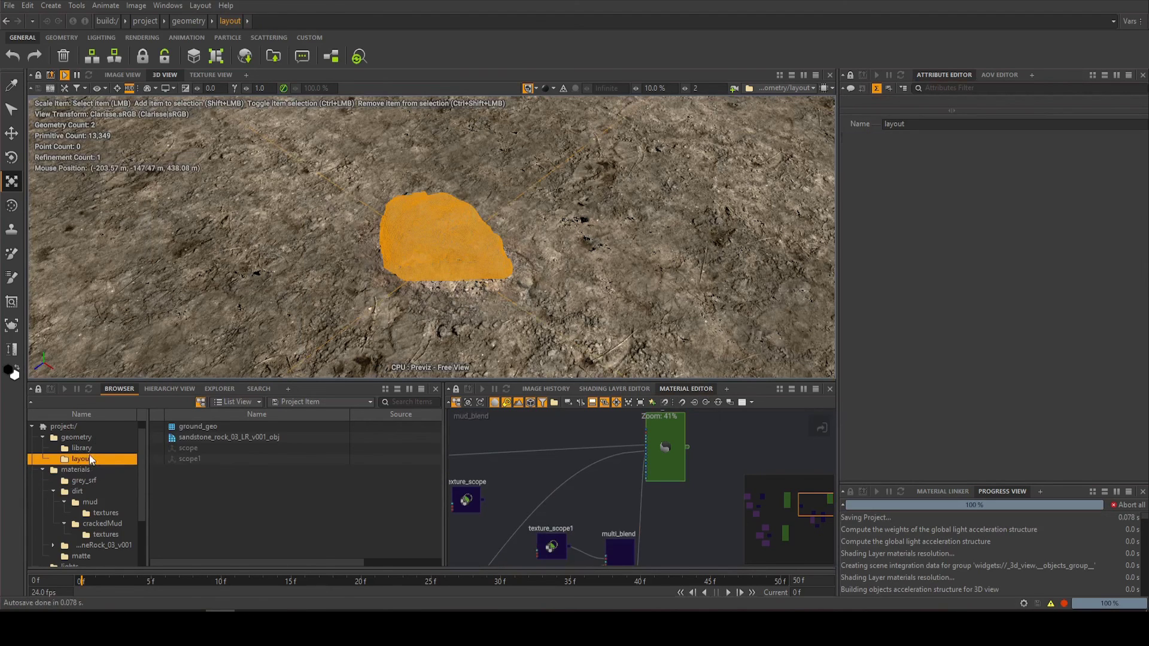
pyautogui.click(188, 449)
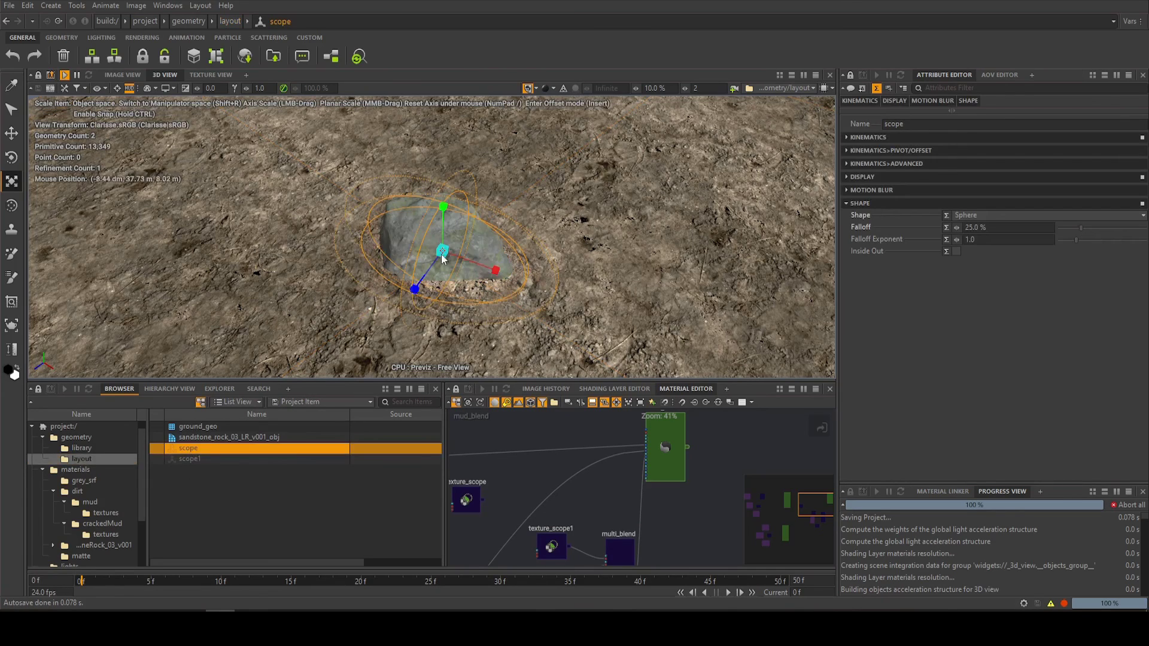
pyautogui.moveTo(486, 256); pyautogui.dragTo(496, 250)
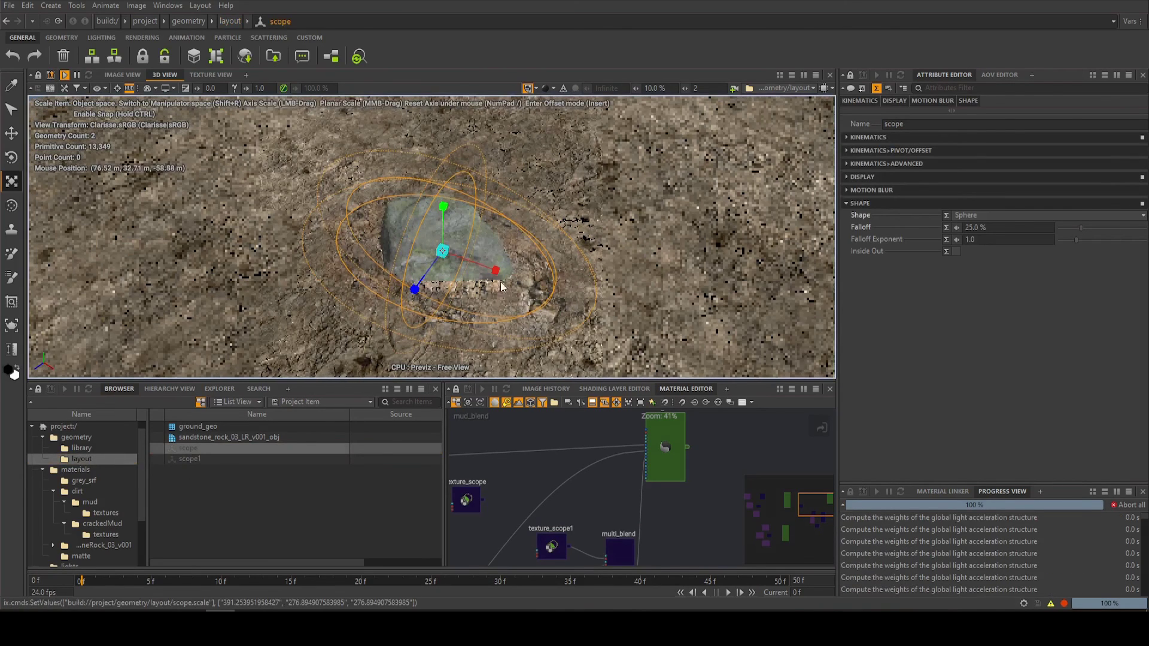
pyautogui.click(339, 500)
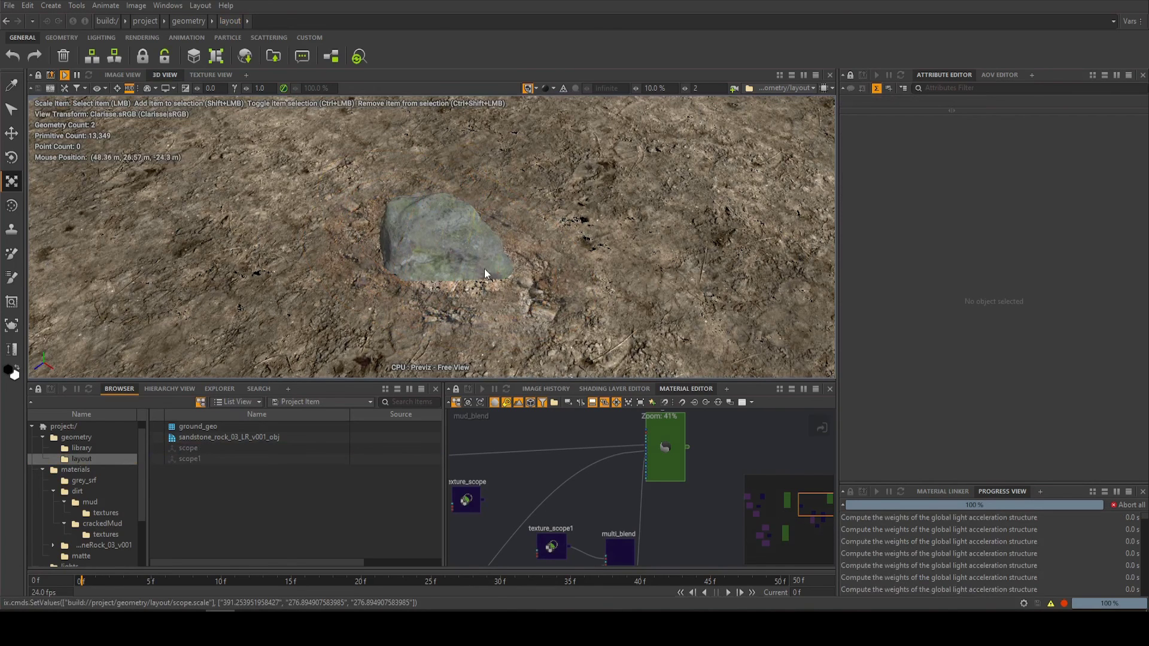
pyautogui.scroll(-4, 428, 258)
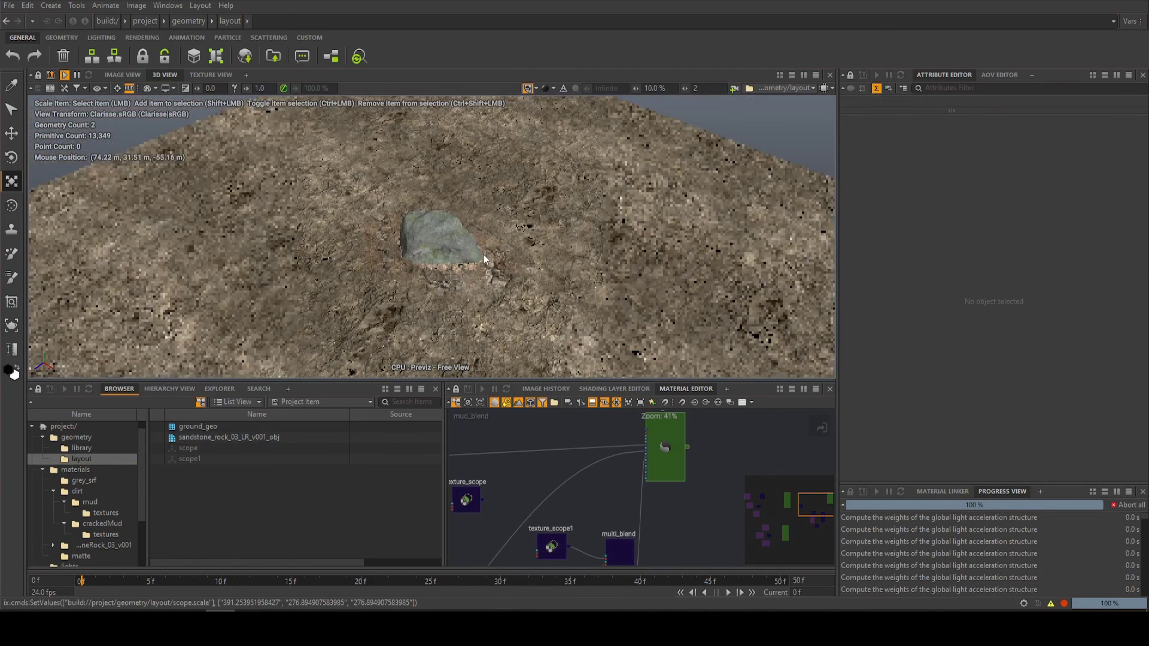
pyautogui.keyDown('alt'); pyautogui.moveTo(470, 263); pyautogui.dragTo(447, 259); pyautogui.keyUp('alt')
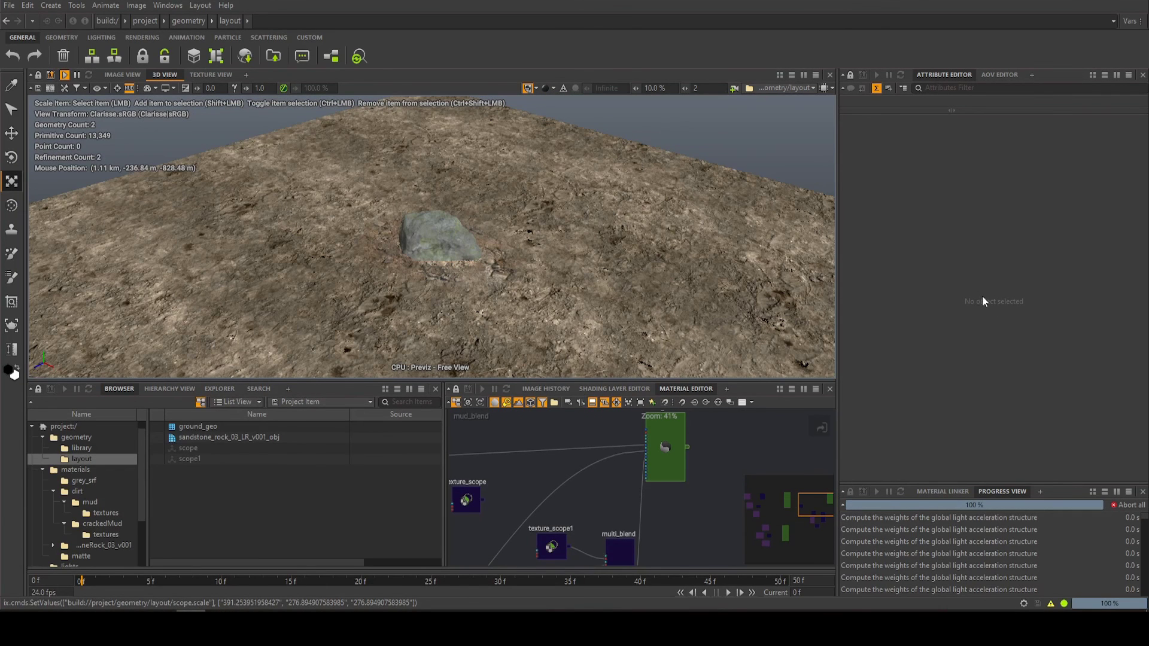